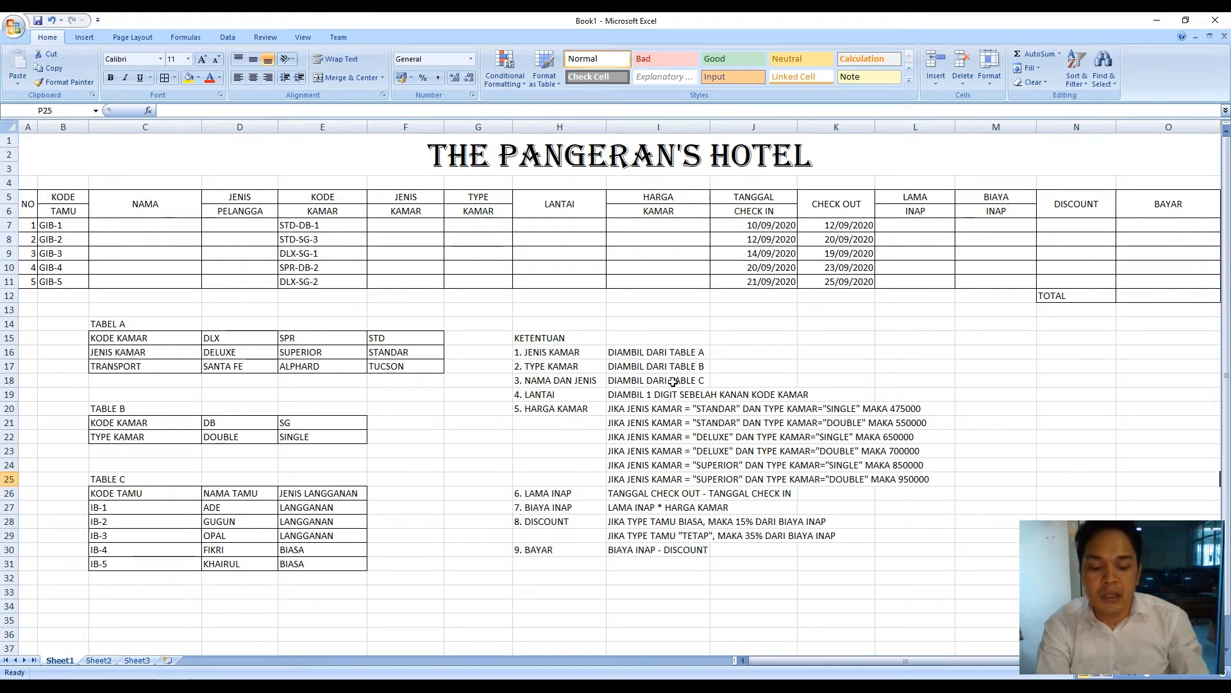
# Review the guest booking table, lookup tables A, B and C, and the KETENTUAN rules on Sheet1
pyautogui.click(1224, 673)
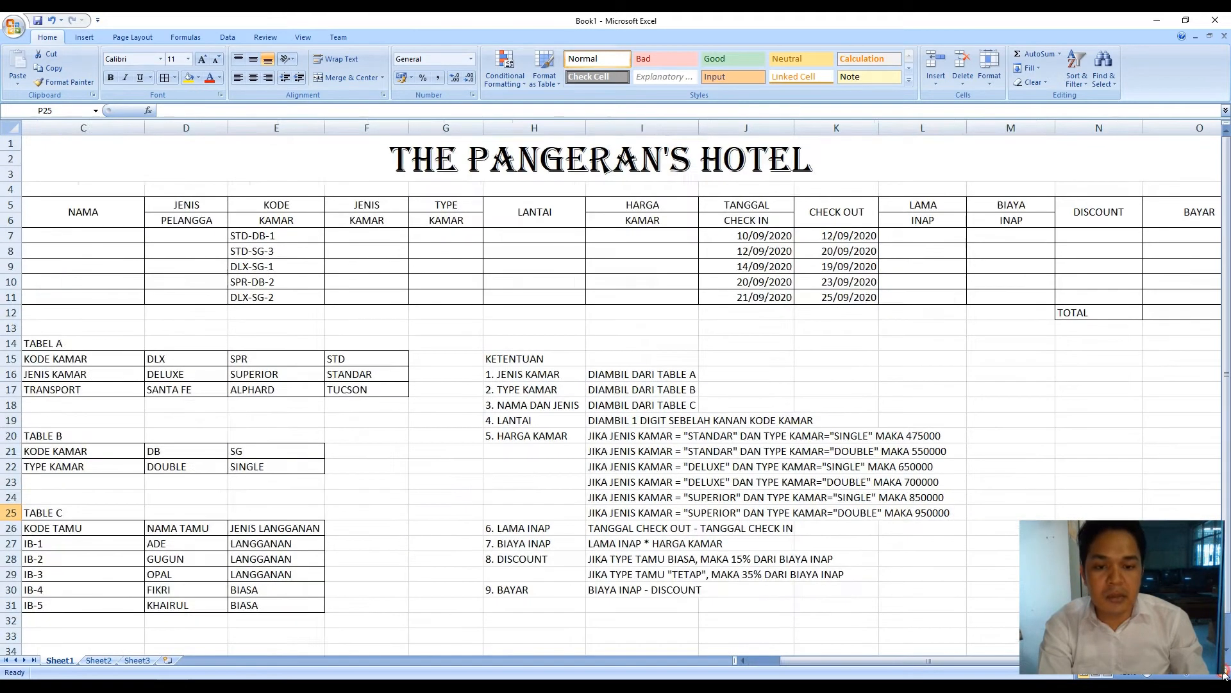
pyautogui.click(1224, 674)
pyautogui.click(1224, 673)
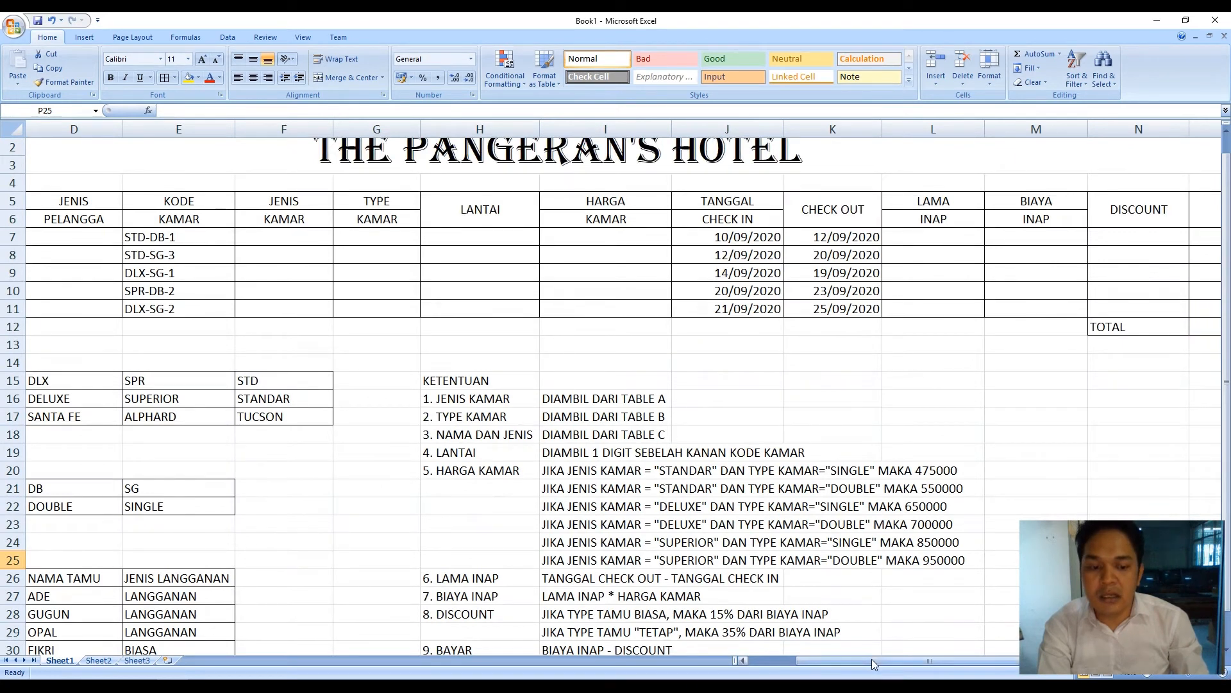
pyautogui.moveTo(876, 664); pyautogui.dragTo(806, 663)
pyautogui.scroll(-2, 327, 517)
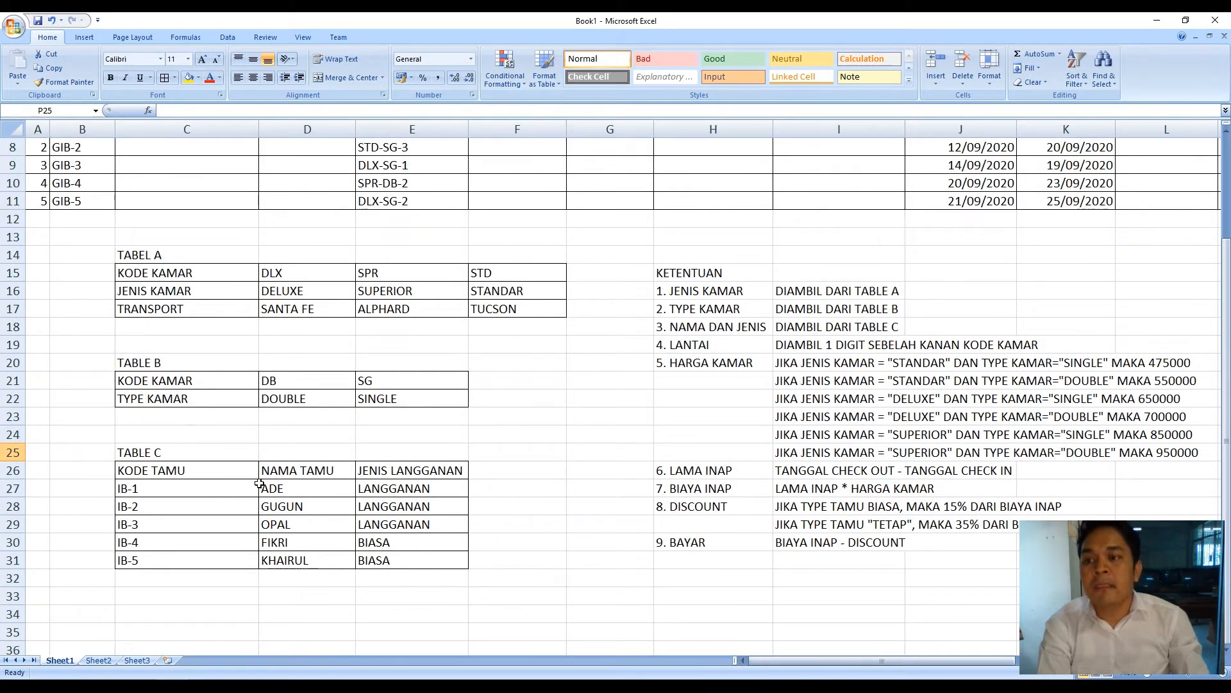
pyautogui.scroll(2, 254, 484)
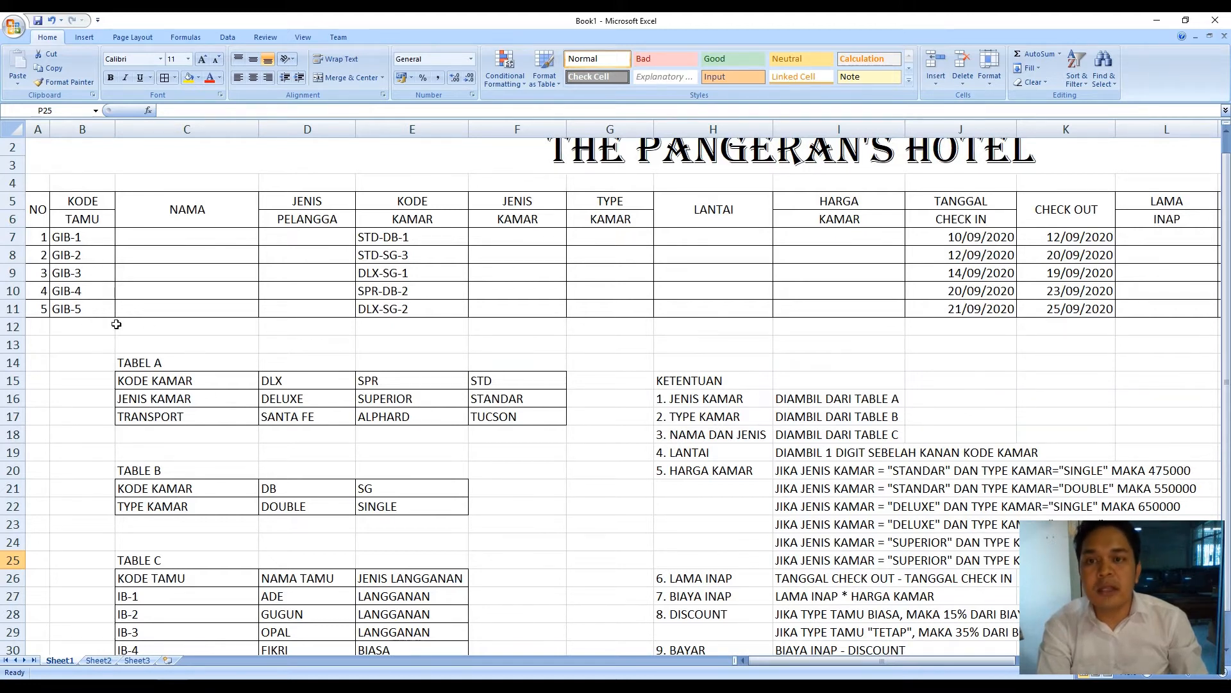
pyautogui.scroll(-3, 124, 300)
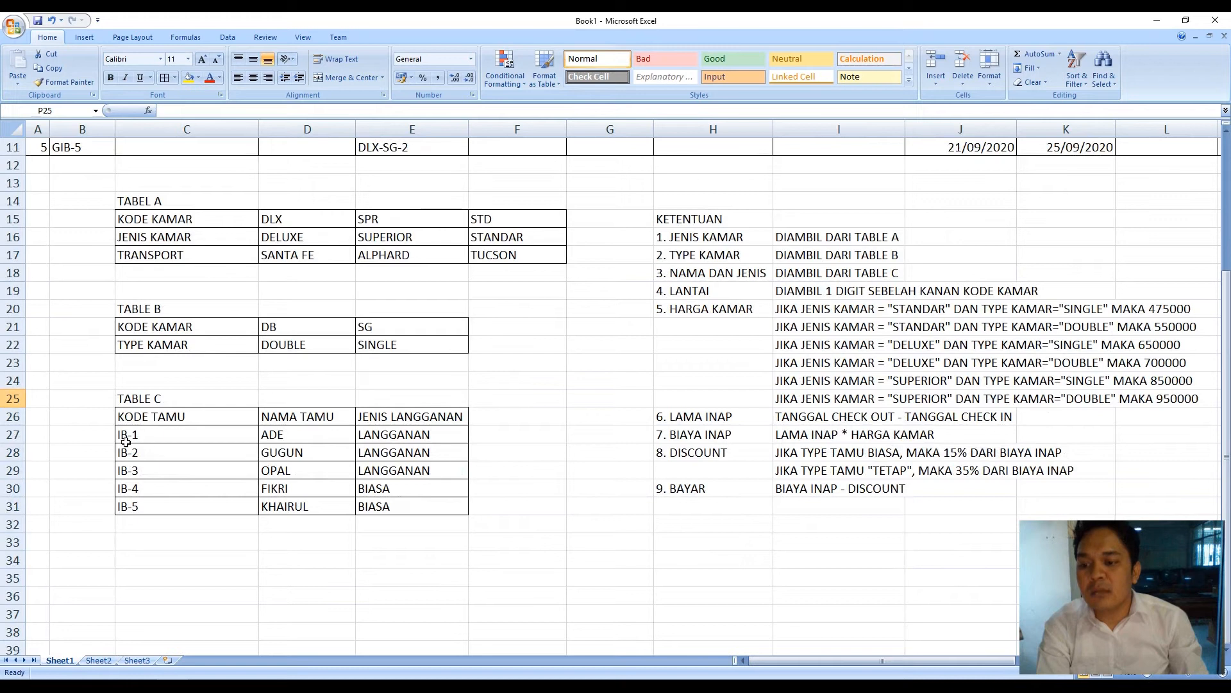
pyautogui.scroll(3, 149, 436)
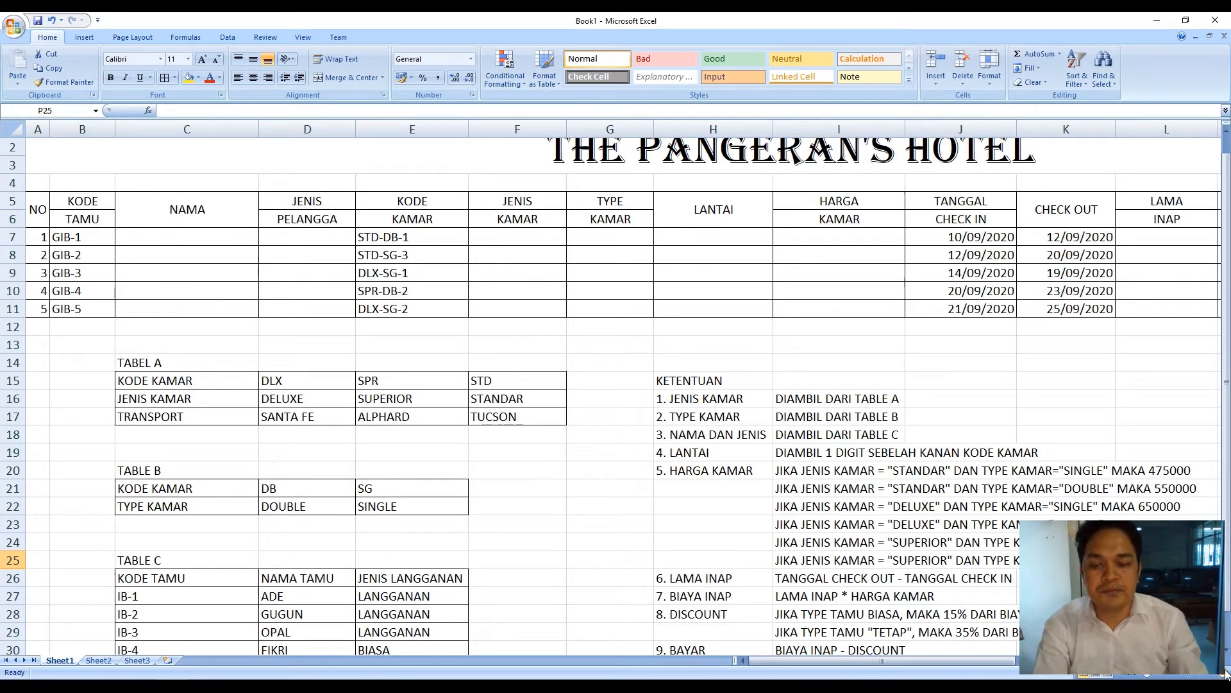
pyautogui.click(173, 237)
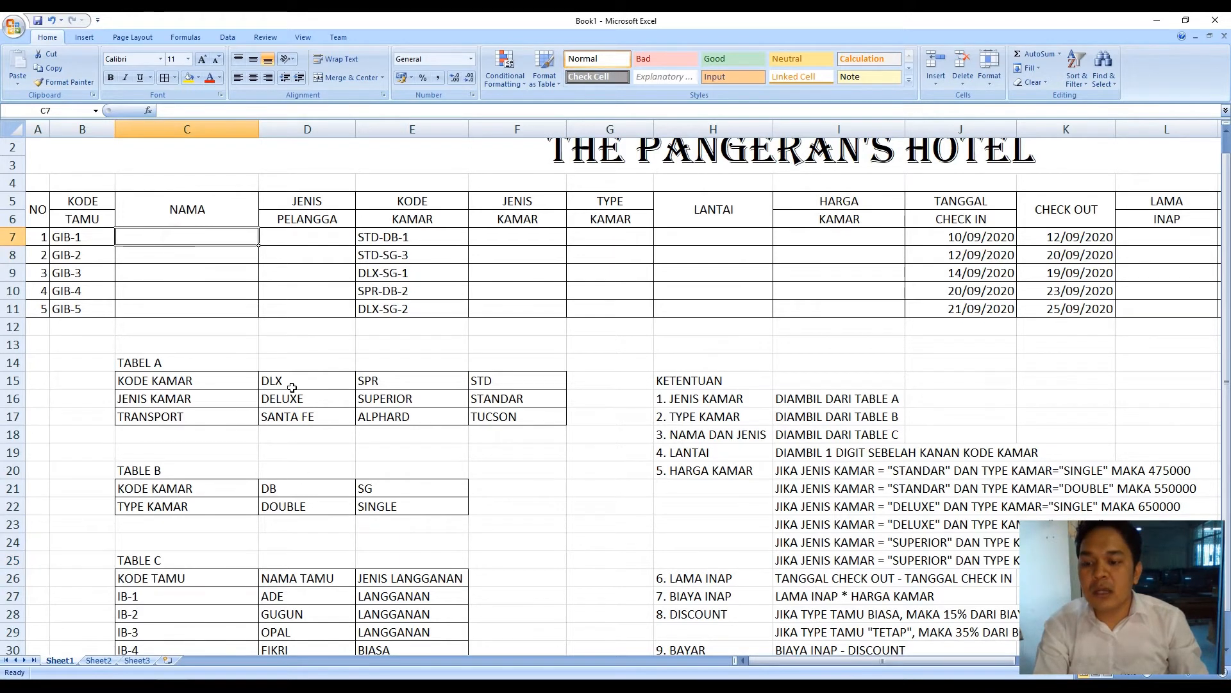
pyautogui.scroll(-1, 283, 382)
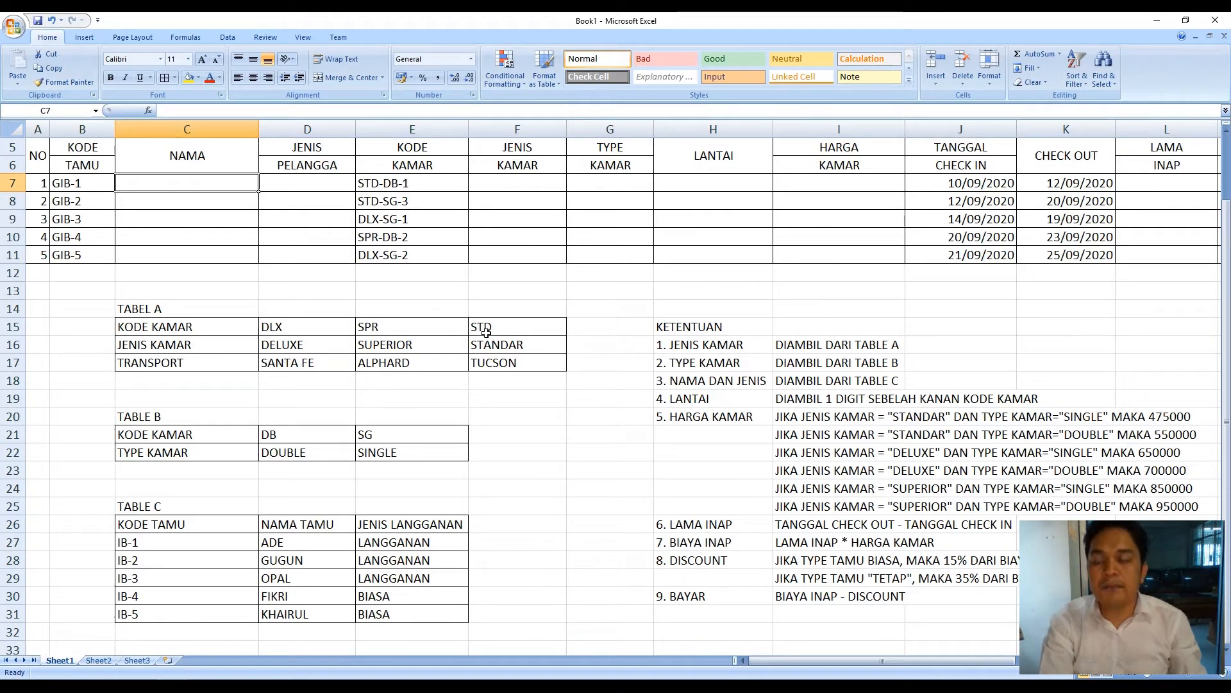
# Start a VLOOKUP formula in C7 of the NAMA column, using RIGHT(B7;3) as the lookup value
pyautogui.click(184, 182)
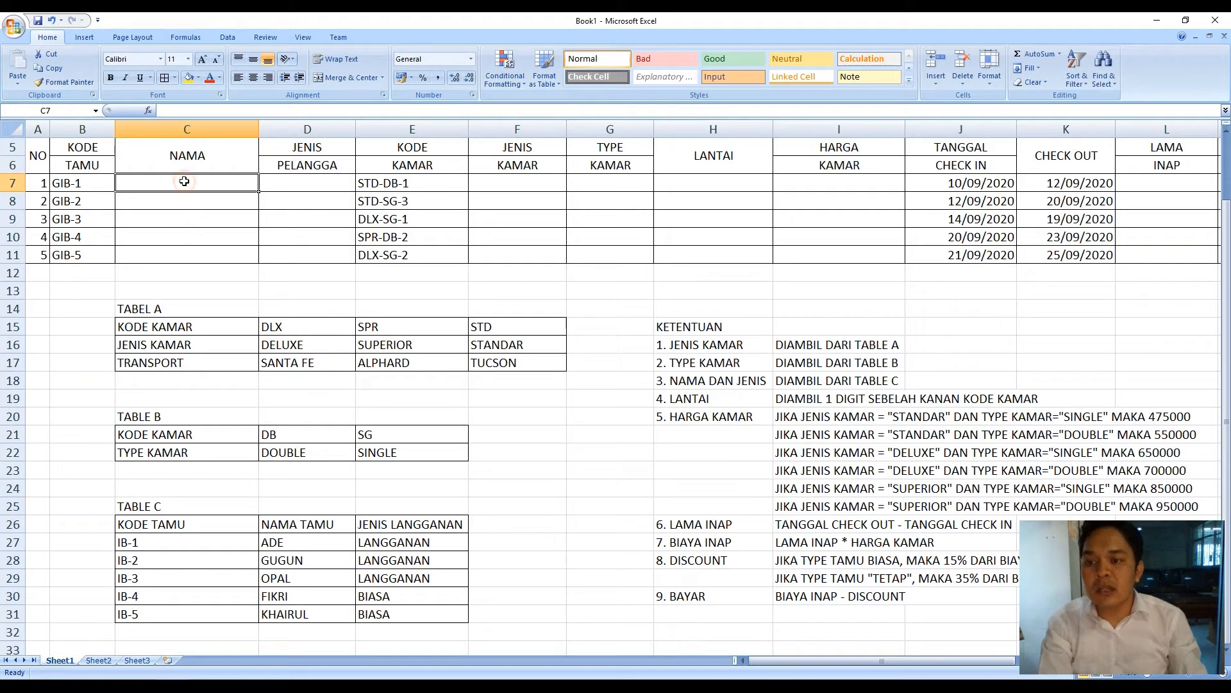
pyautogui.write('=')
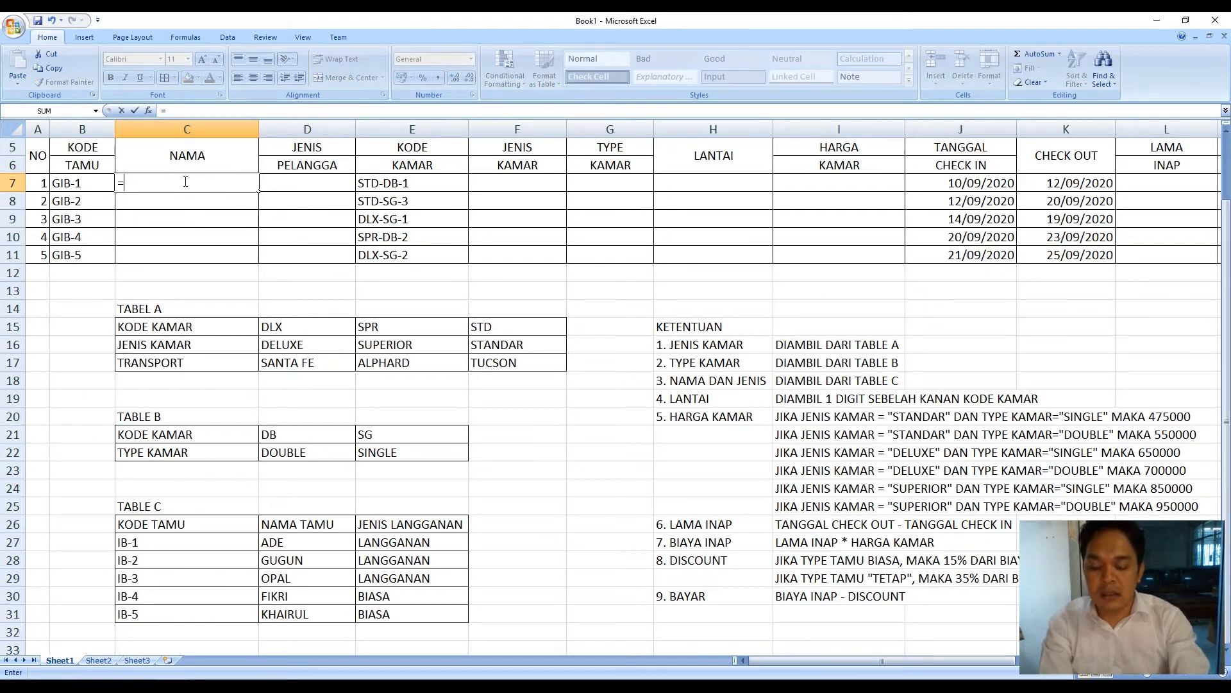
pyautogui.write('V')
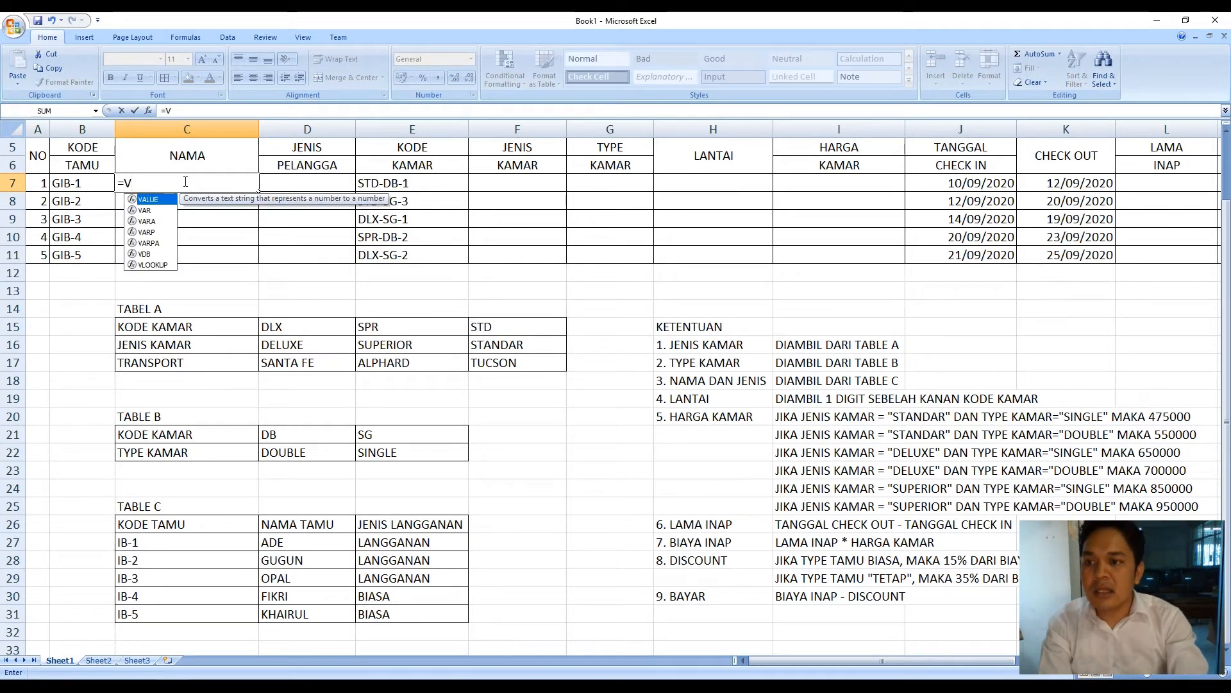
pyautogui.doubleClick(166, 265)
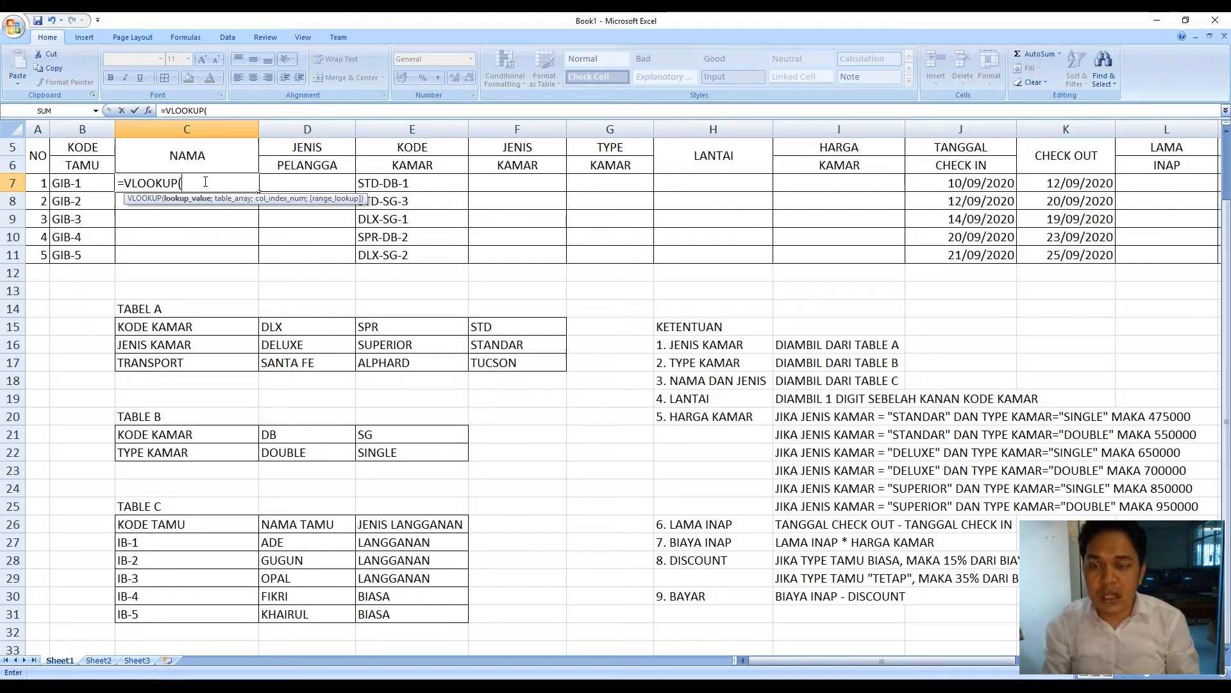
pyautogui.write('RIGHT(')
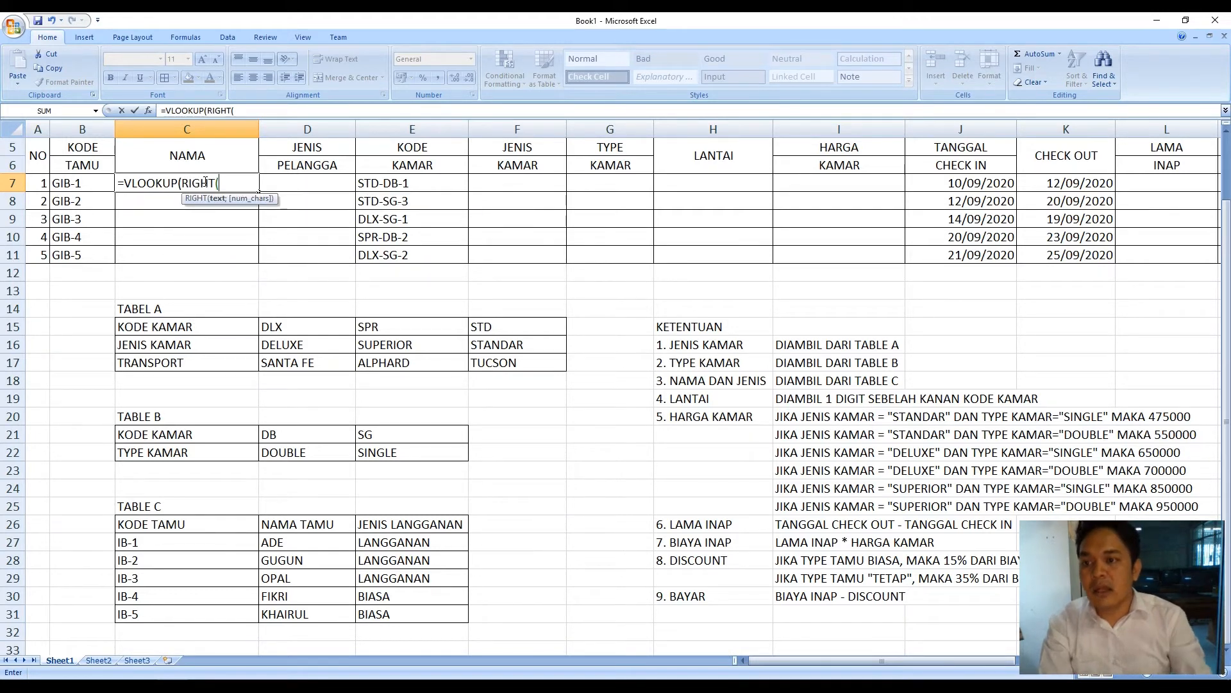
pyautogui.click(82, 181)
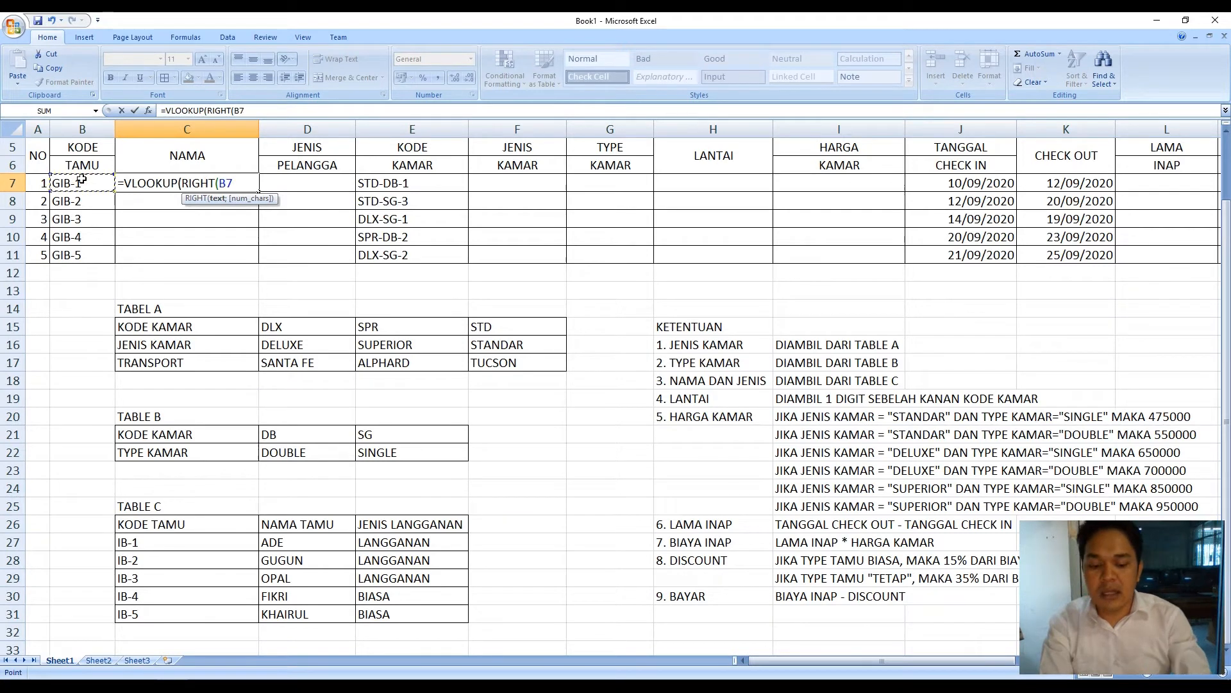
pyautogui.write(');')
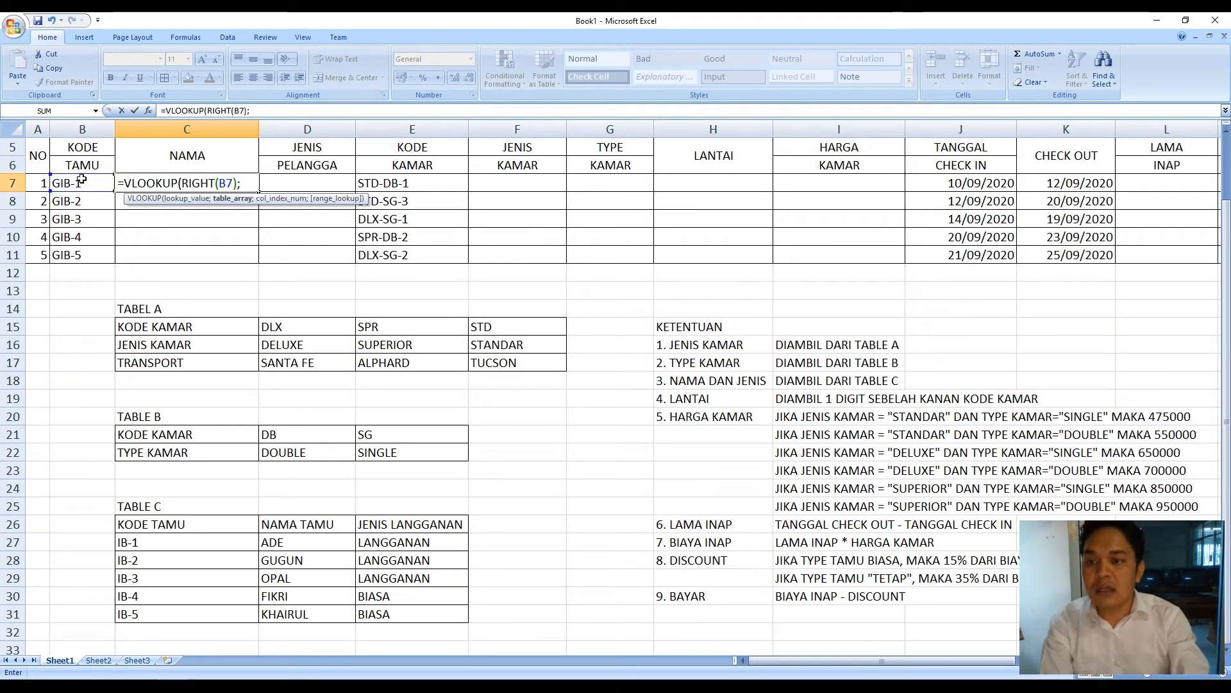
pyautogui.press('BackSpace')
pyautogui.press('BackSpace')
pyautogui.write(';3')
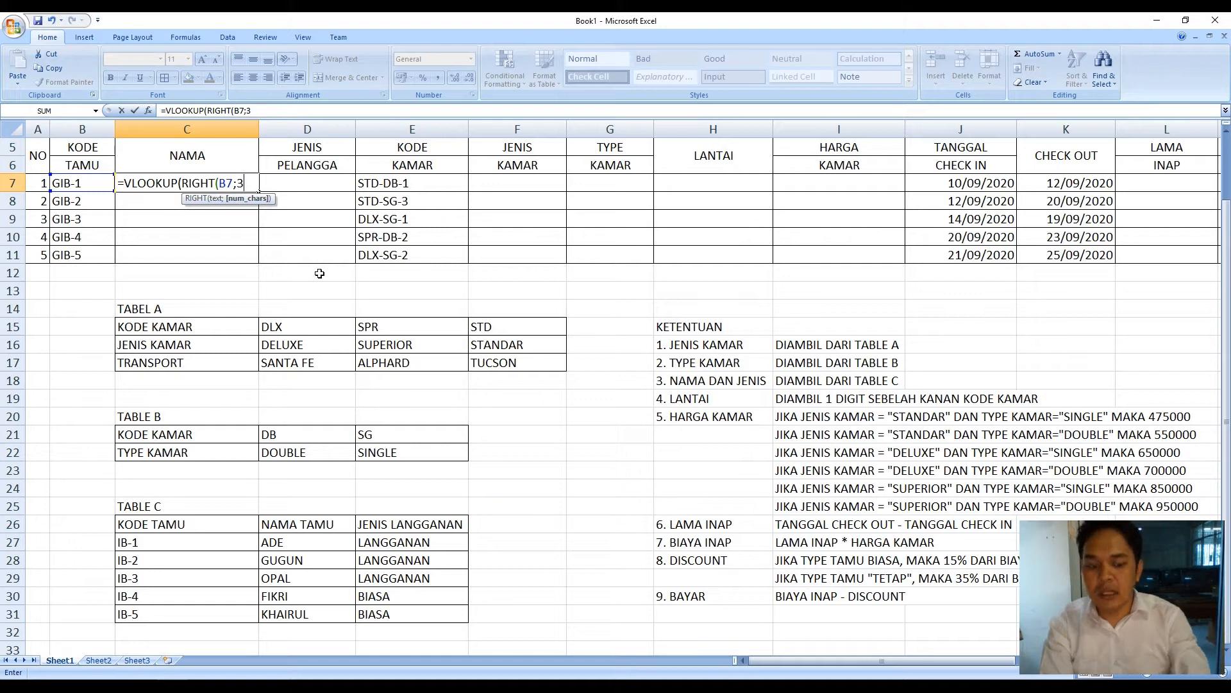
pyautogui.write(')')
pyautogui.write(';')
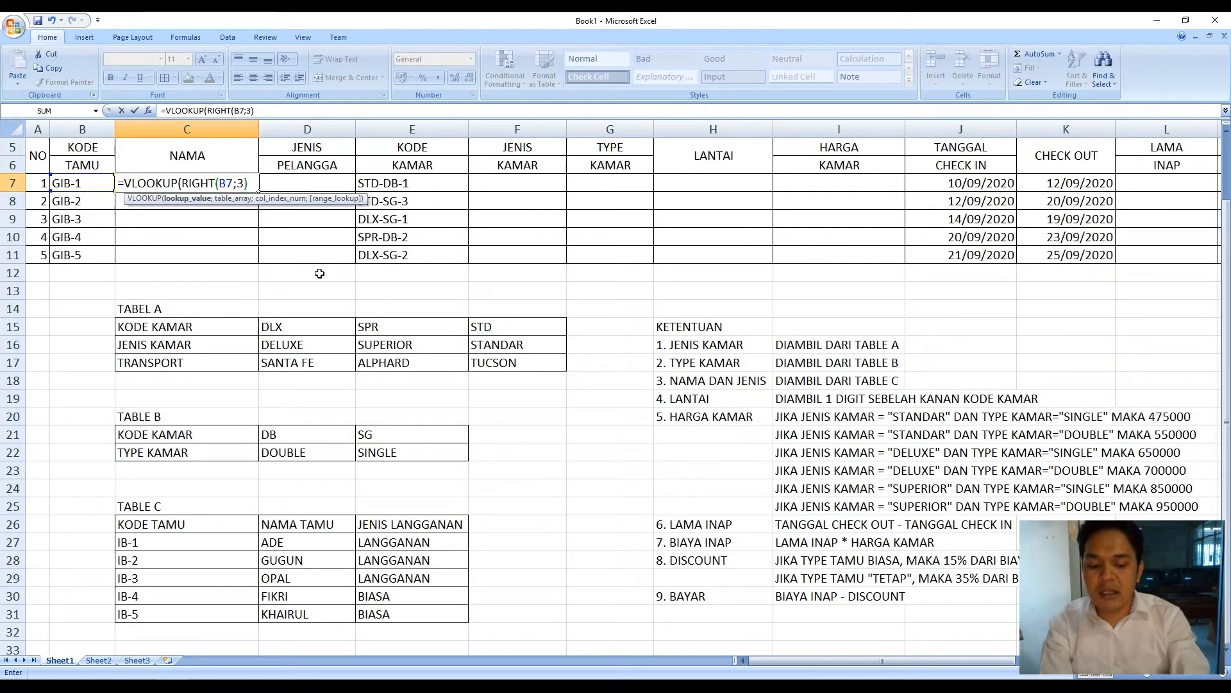
# Complete the C7 VLOOKUP with Table C's data as the absolute range $C$27:$E$31 and column index 2
pyautogui.scroll(-1, 278, 243)
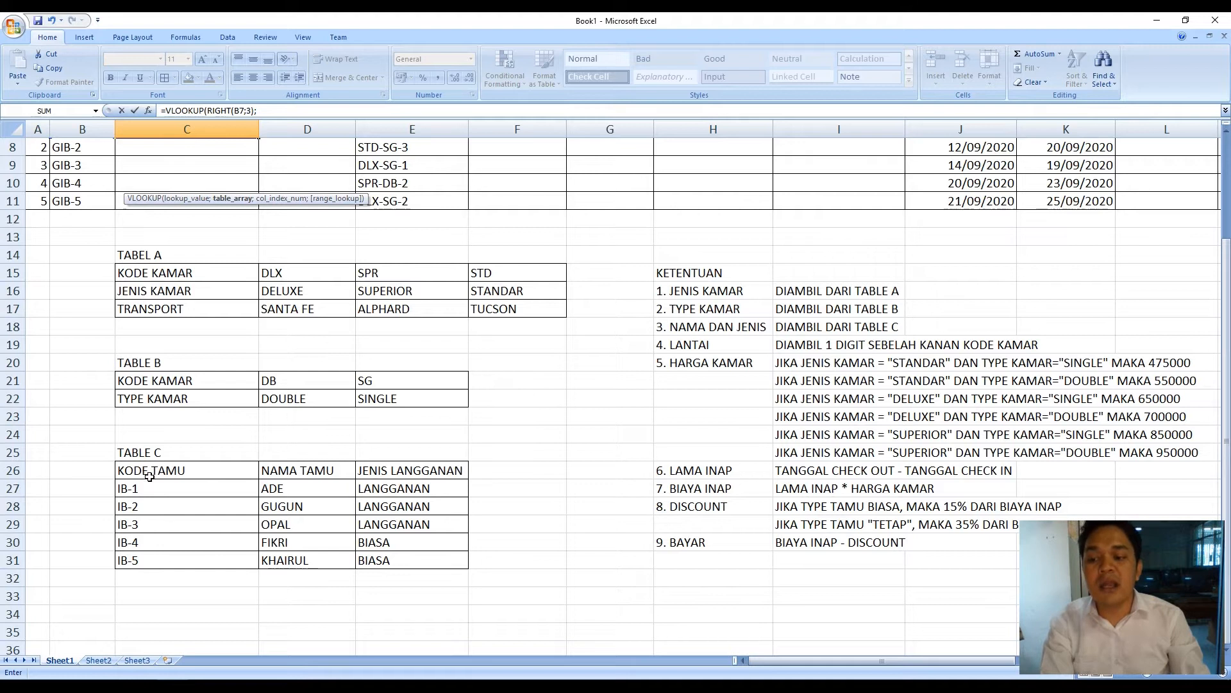
pyautogui.scroll(1, 238, 496)
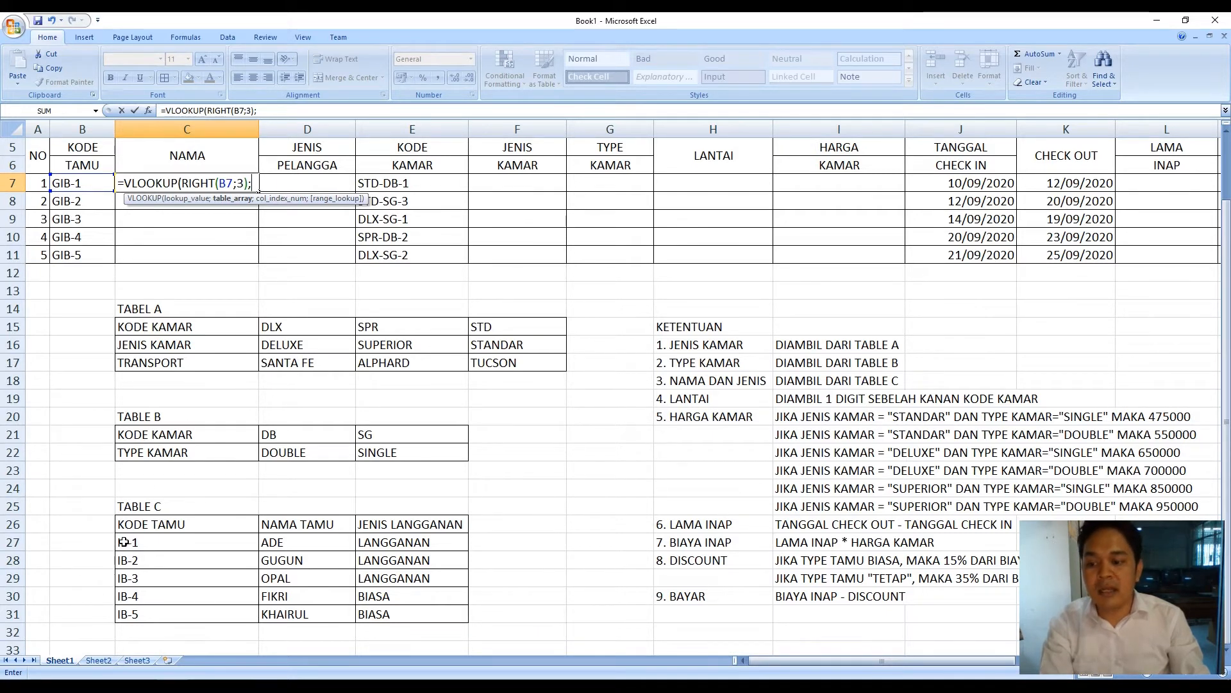
pyautogui.moveTo(124, 542); pyautogui.dragTo(398, 614)
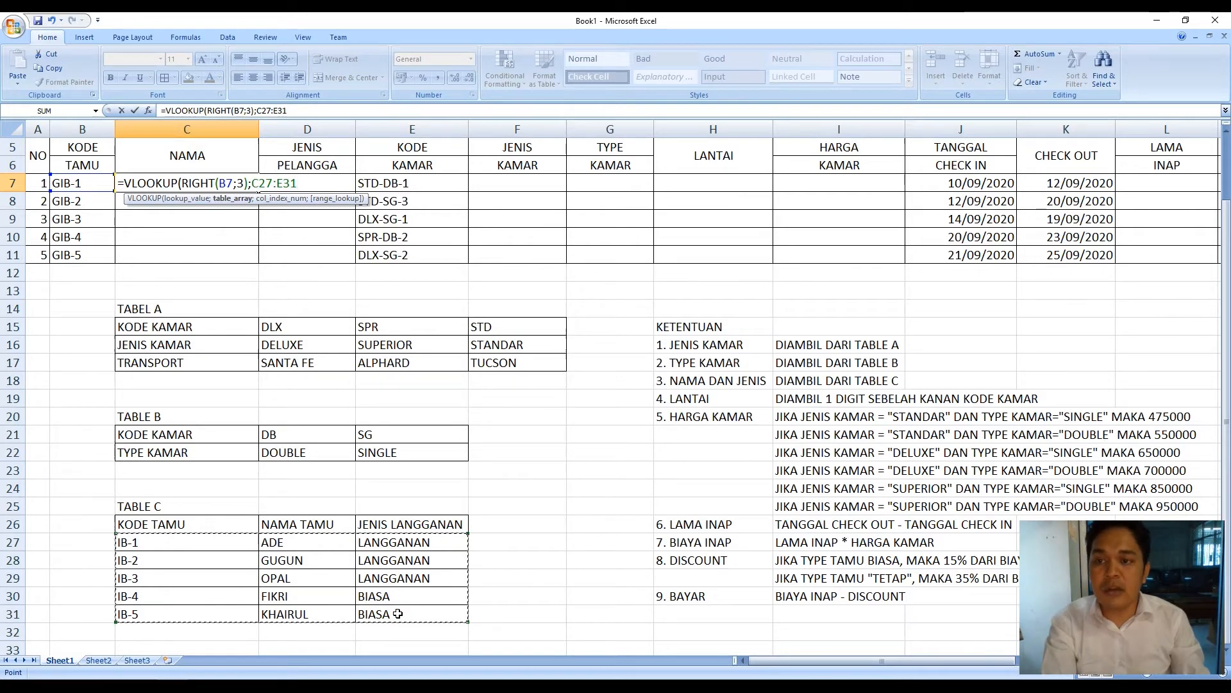
pyautogui.press('F4')
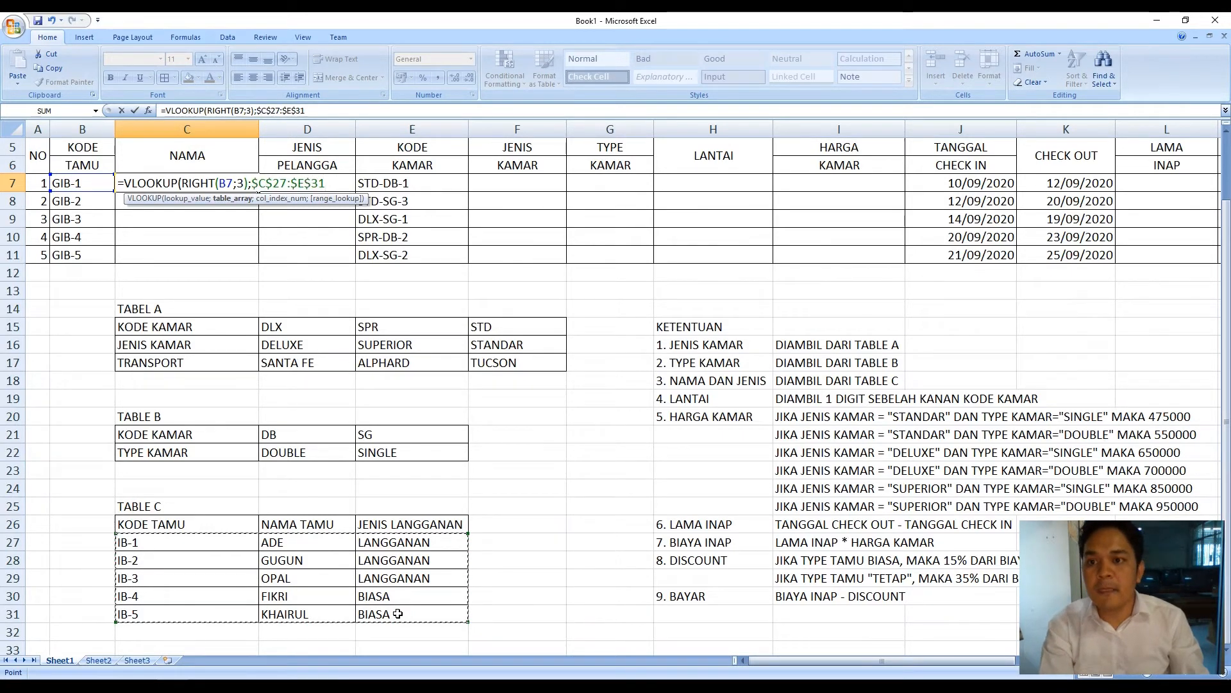
pyautogui.write(';2')
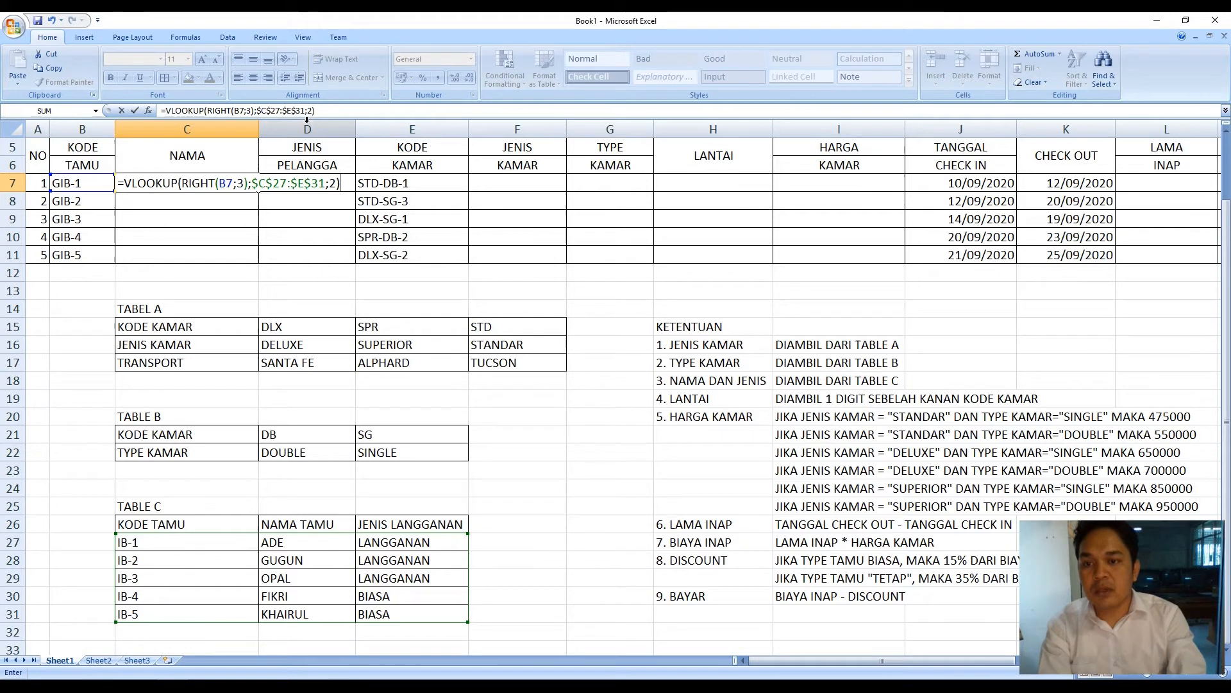
pyautogui.press('Return')
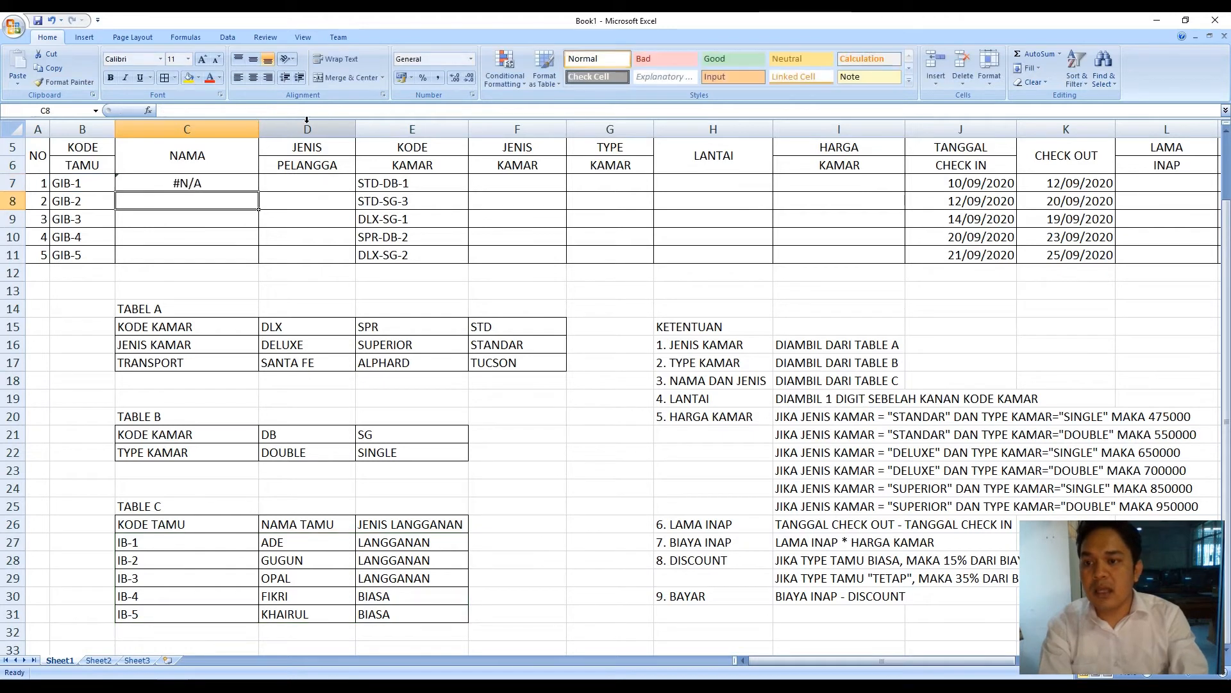
# Change the lookup value in the C7 formula to MID(B7;2;4), keeping the rest of the VLOOKUP
pyautogui.click(218, 183)
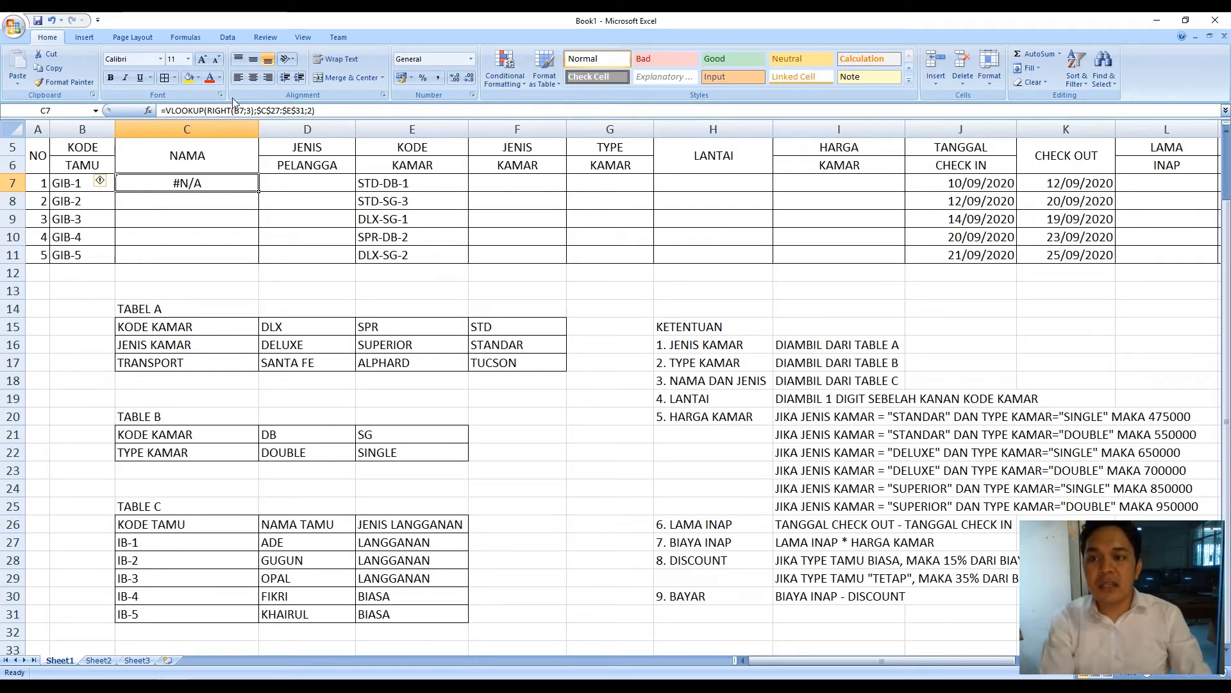
pyautogui.click(213, 111)
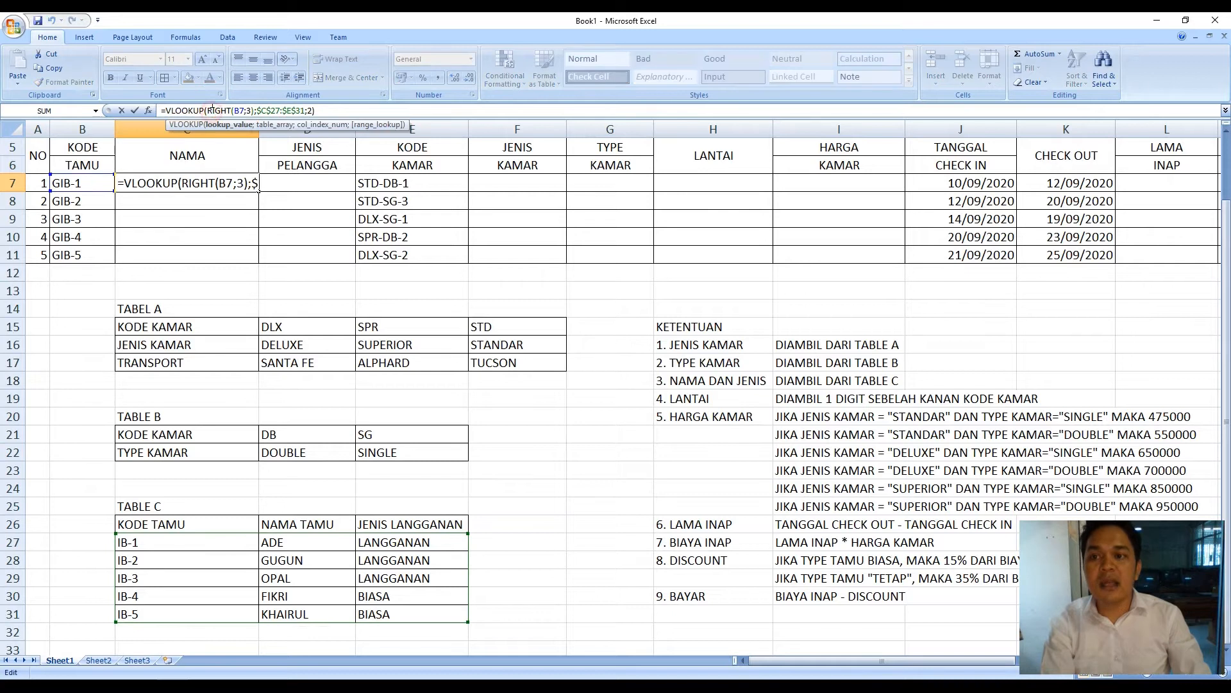
pyautogui.doubleClick(212, 111)
pyautogui.write('MID')
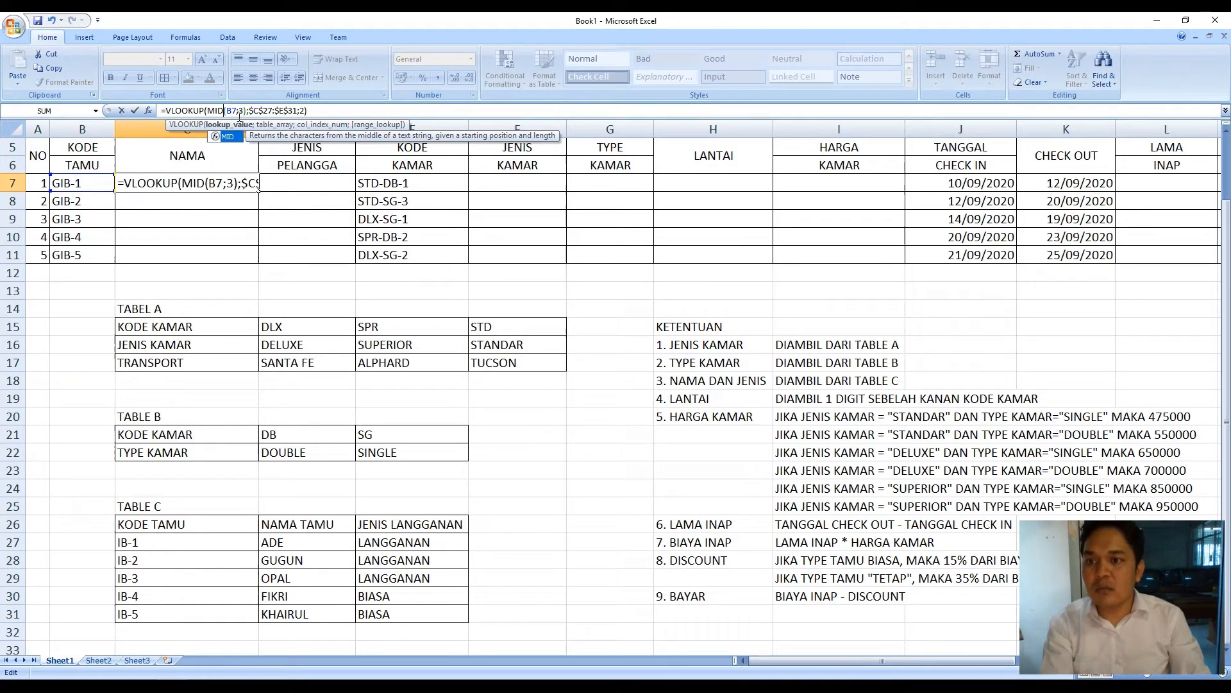
pyautogui.click(242, 110)
pyautogui.press('BackSpace')
pyautogui.write('2')
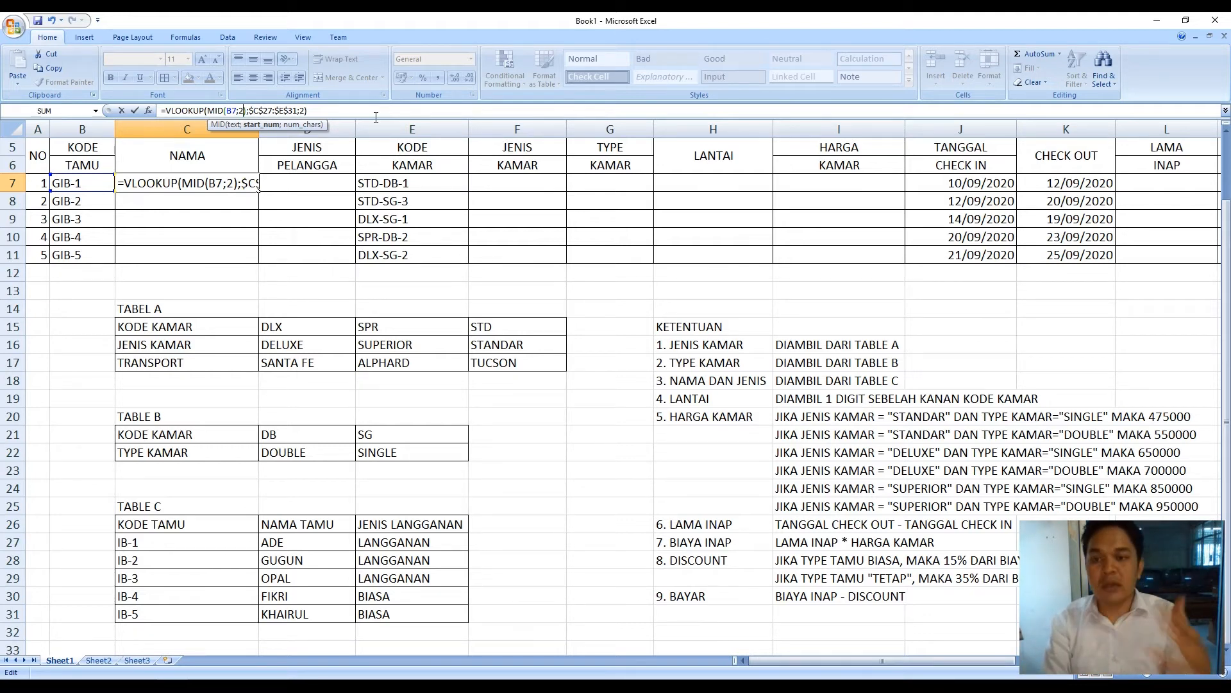
pyautogui.write(';4')
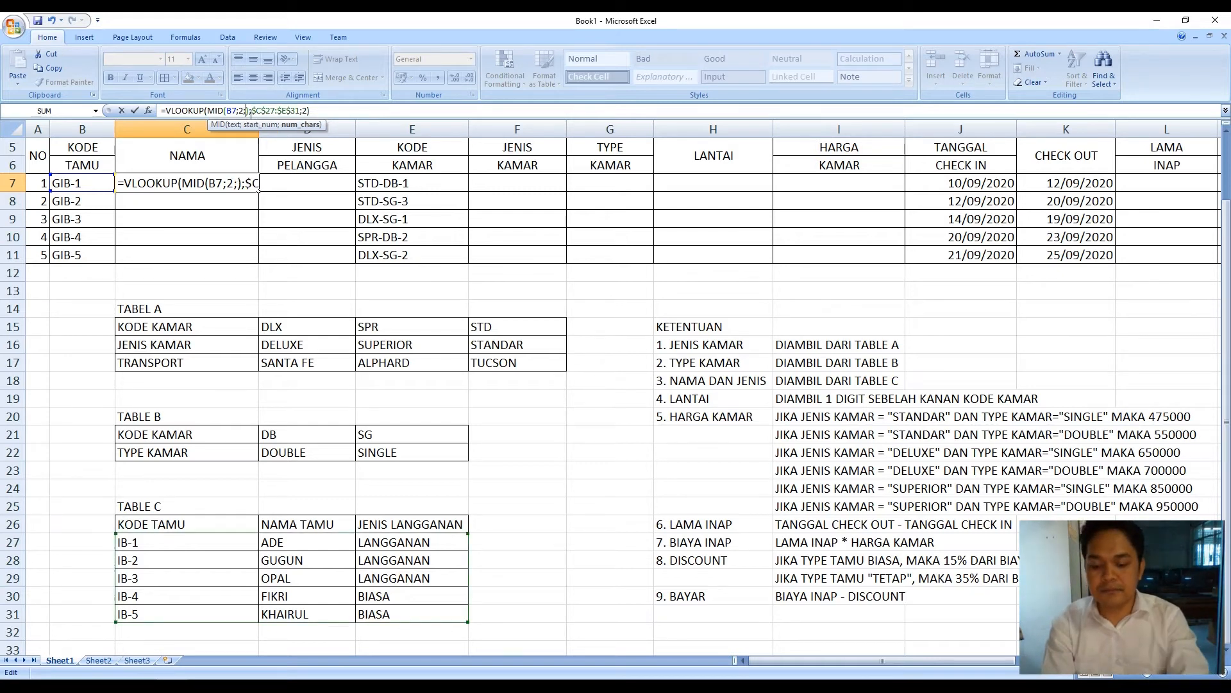
pyautogui.press('Return')
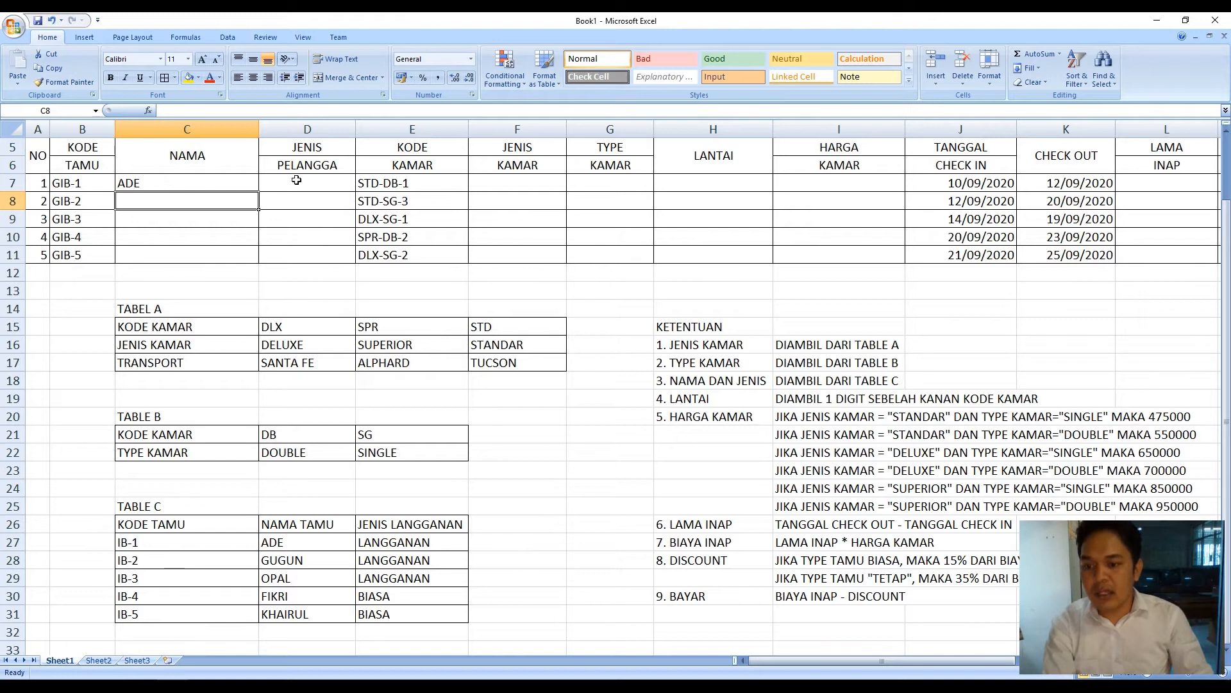
# Fill the C7 formula down the NAMA column through C11
pyautogui.click(224, 186)
pyautogui.moveTo(259, 194); pyautogui.dragTo(252, 263)
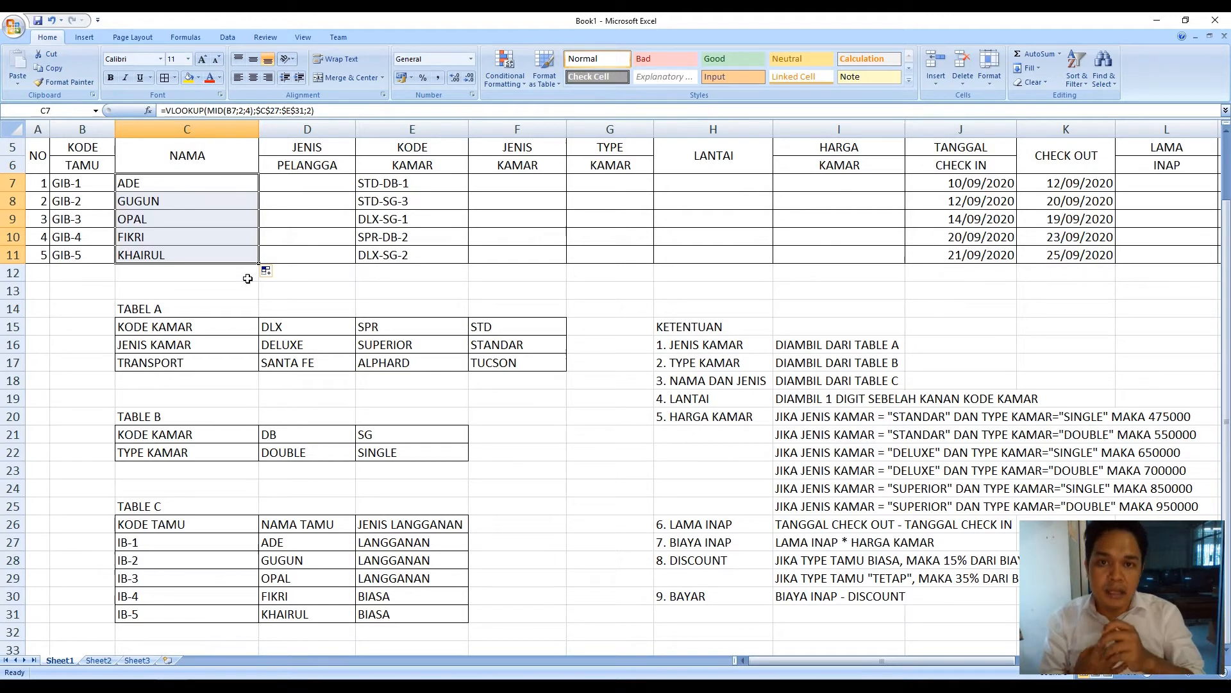
pyautogui.doubleClick(102, 182)
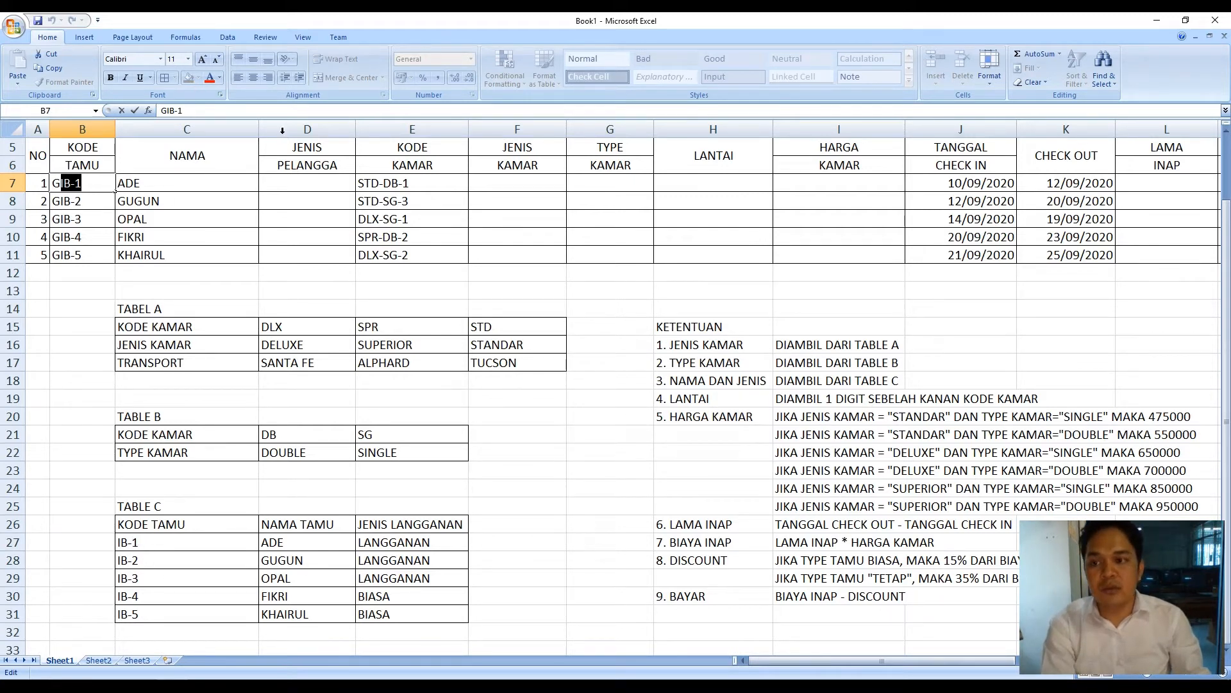
# Copy the full VLOOKUP formula text from C7, leaving the cell's own formula as it is
pyautogui.click(307, 179)
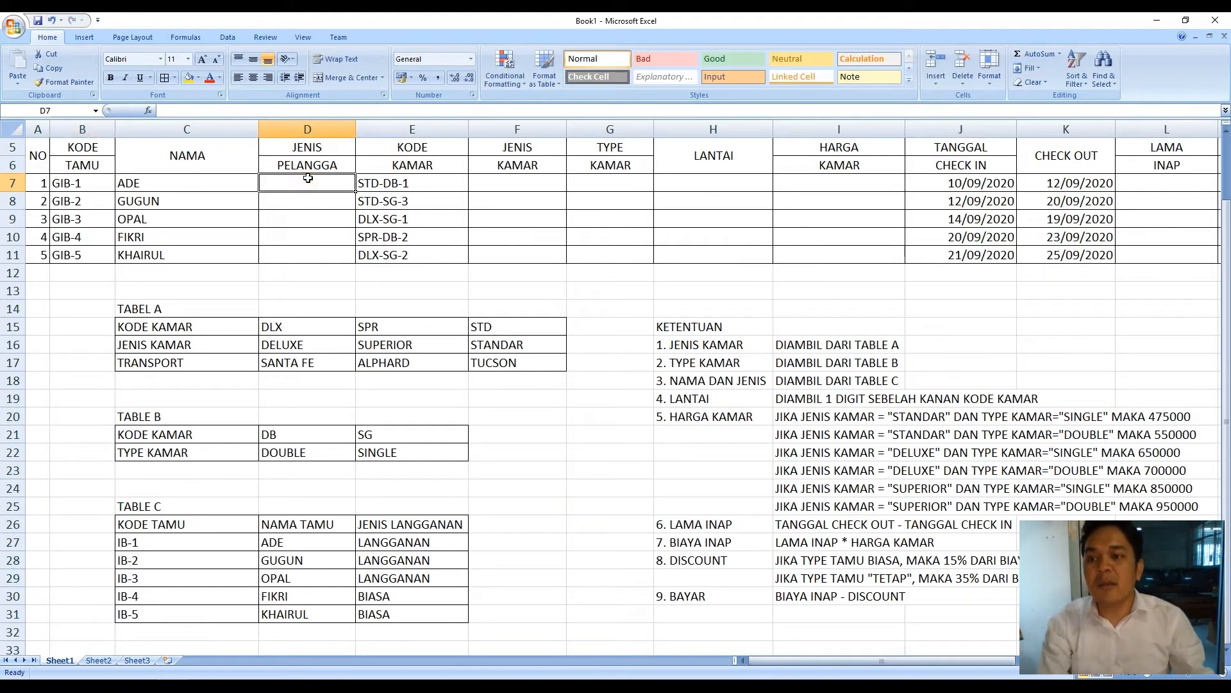
pyautogui.click(230, 187)
pyautogui.write('=VLOOKUP(MID(B7;2;4);$C$27:$E$31;2)')
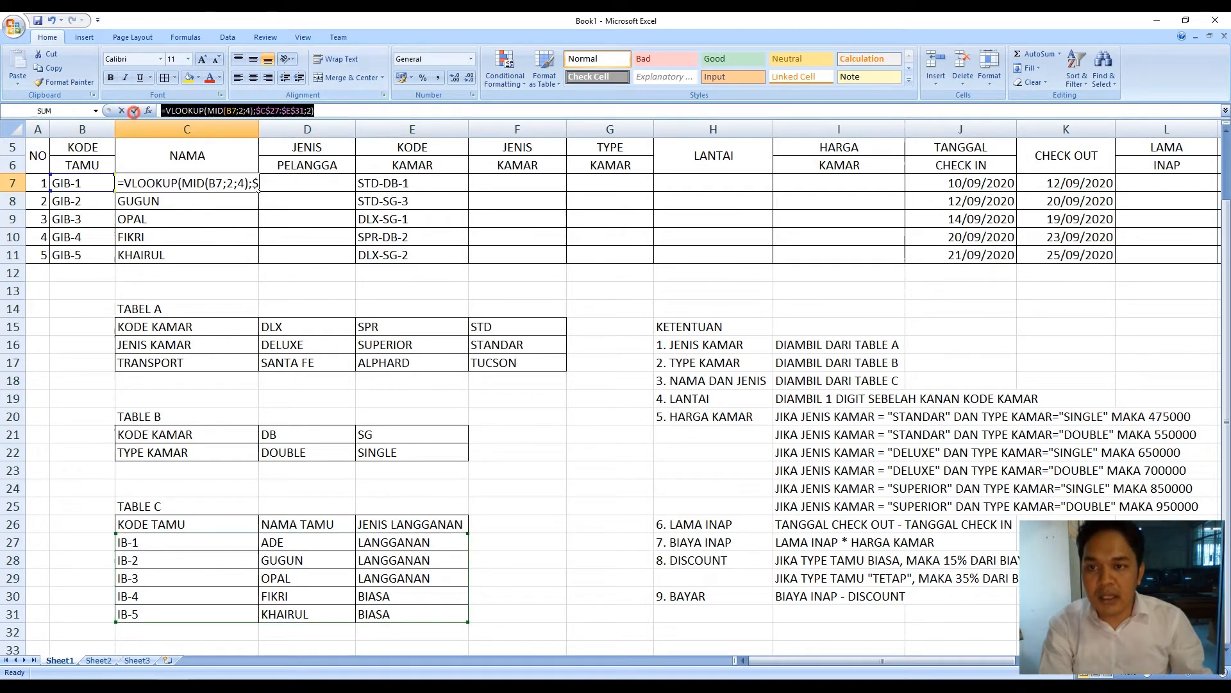
pyautogui.click(303, 182)
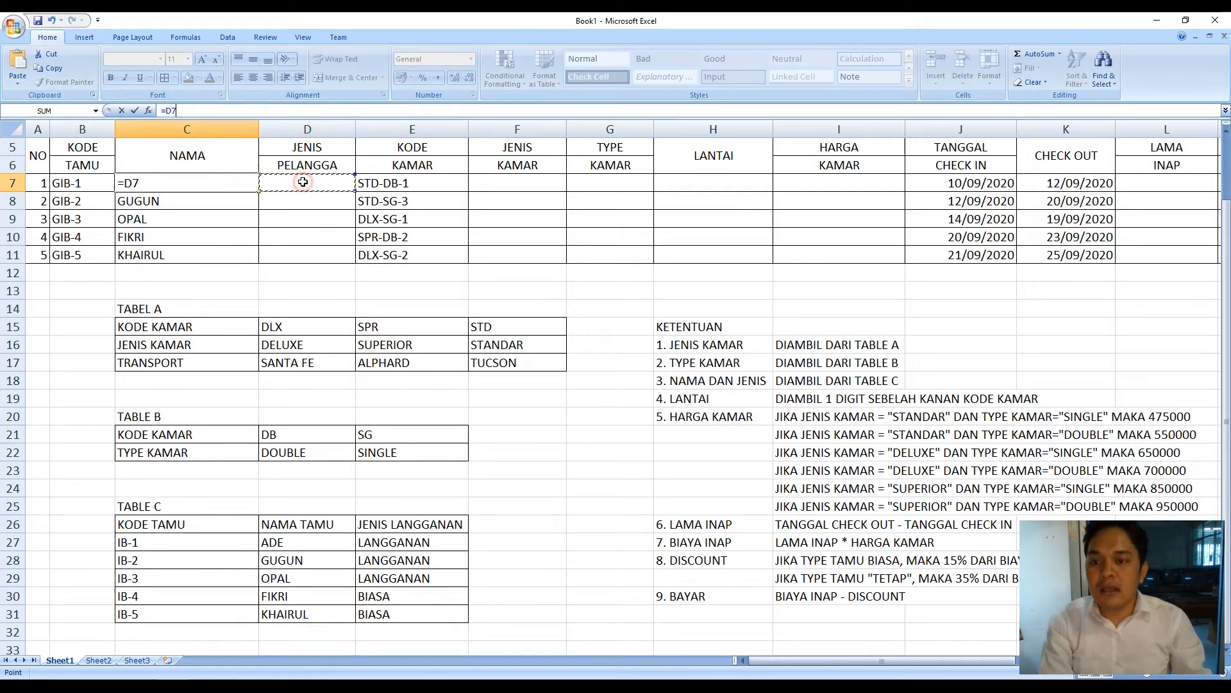
pyautogui.hotkey('ctrl', 'z')
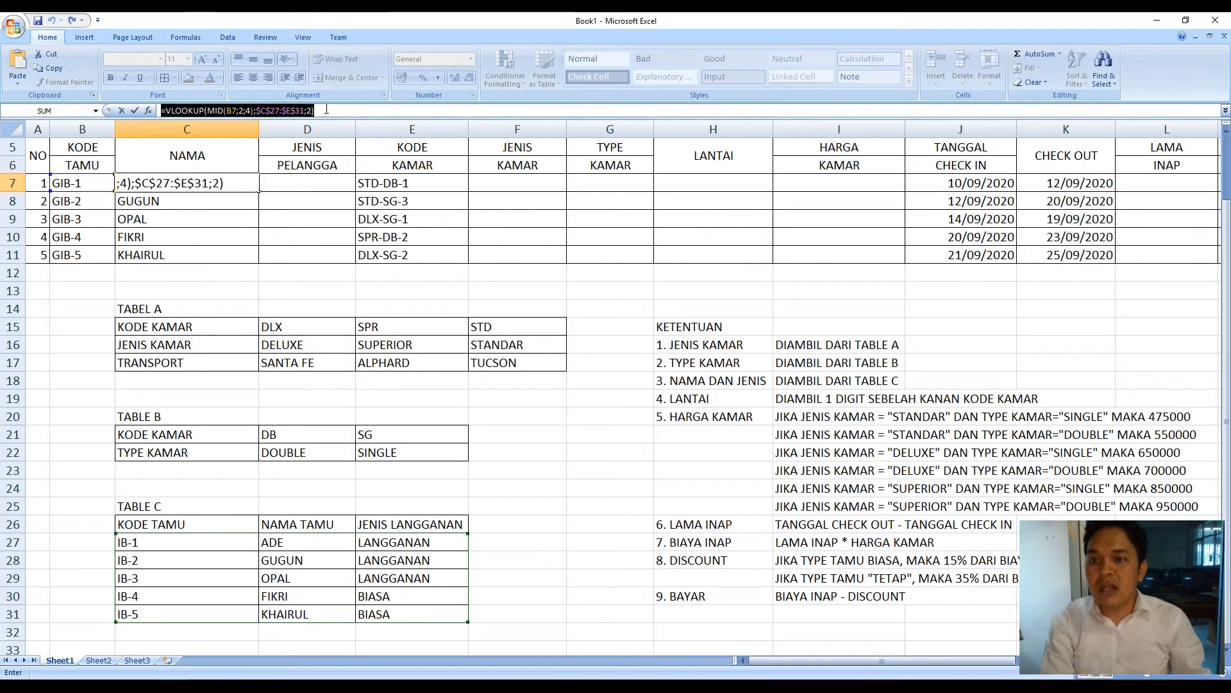
pyautogui.click(326, 110)
pyautogui.press('Return')
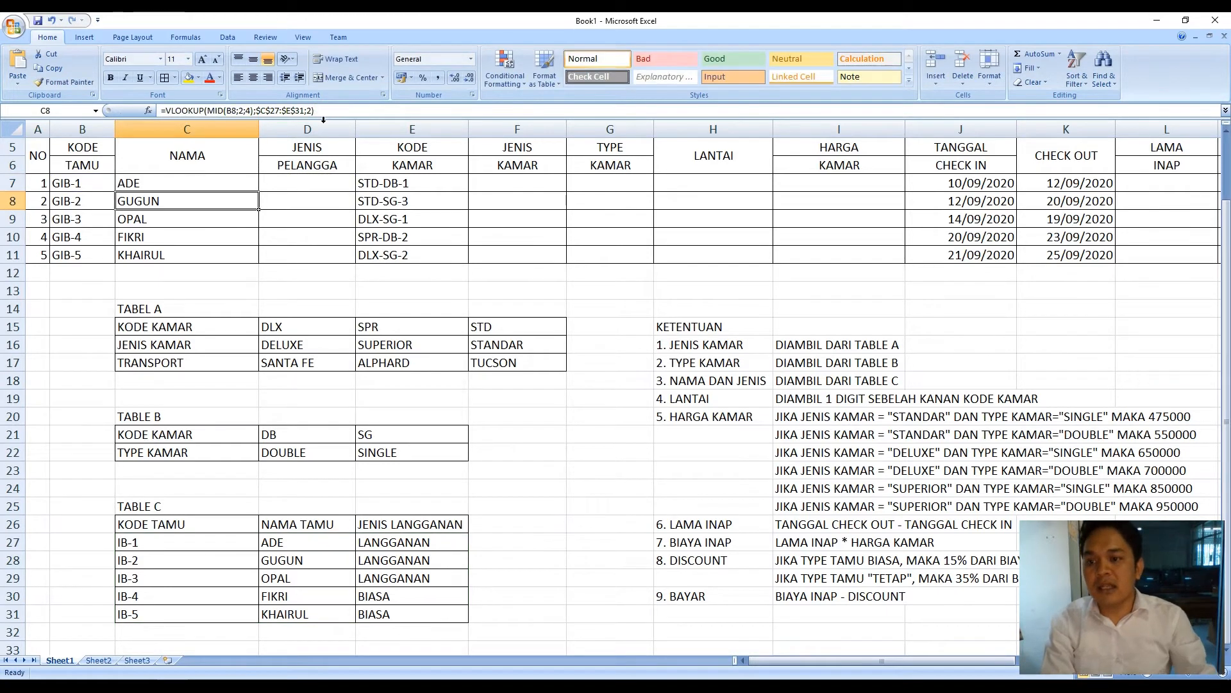
# Enter =VLOOKUP(MID(B7;2;4);$C$27:$E$31;3) in D7 by reusing the copied formula, and fill it down through D11
pyautogui.click(301, 183)
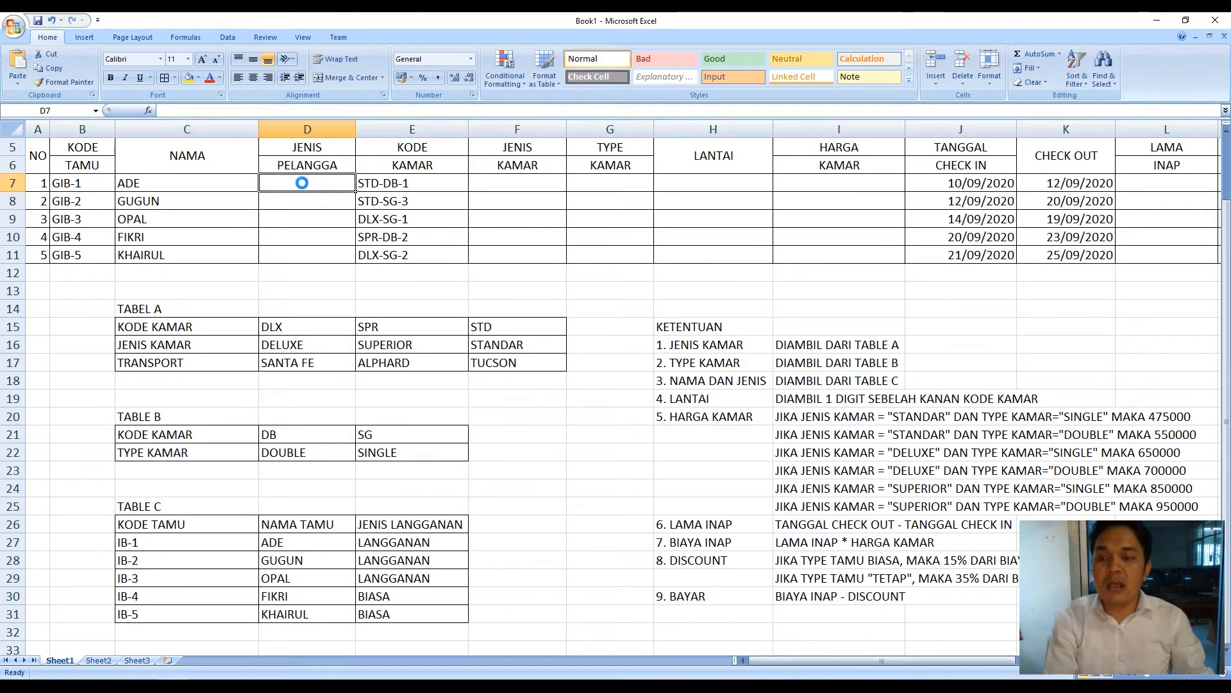
pyautogui.write('=VLOOKUP(MID(B7;2;4);$C$27:$E$31;2;0)')
pyautogui.click(312, 111)
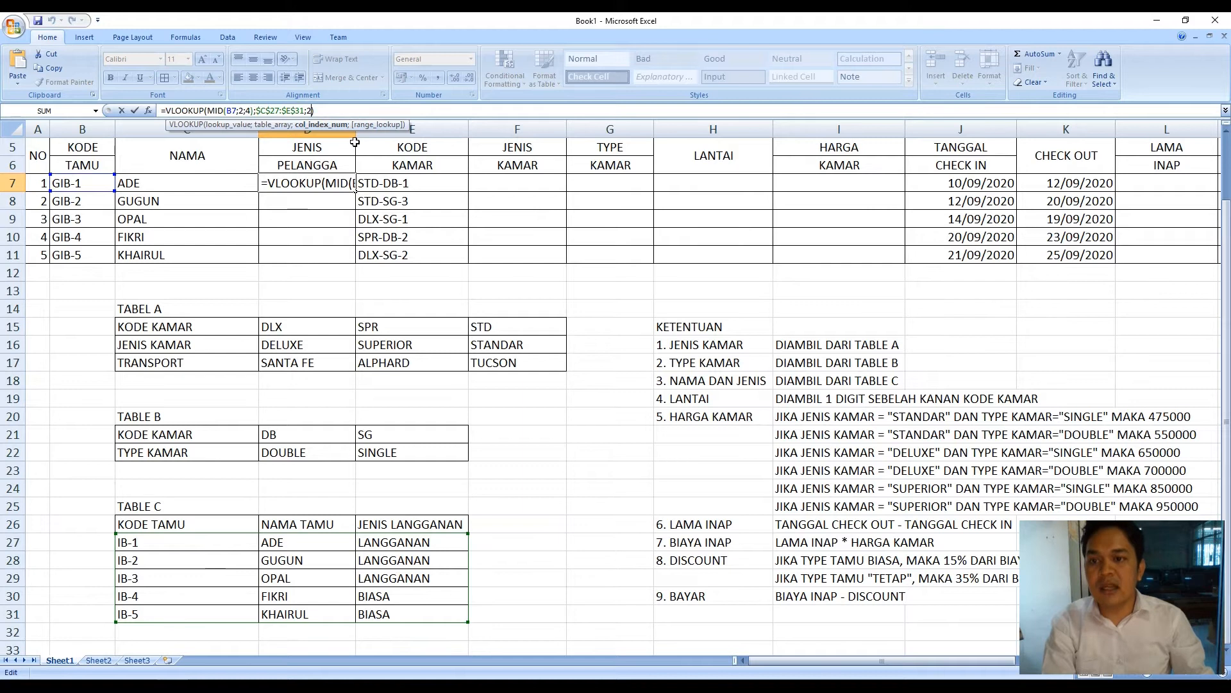
pyautogui.press('Return')
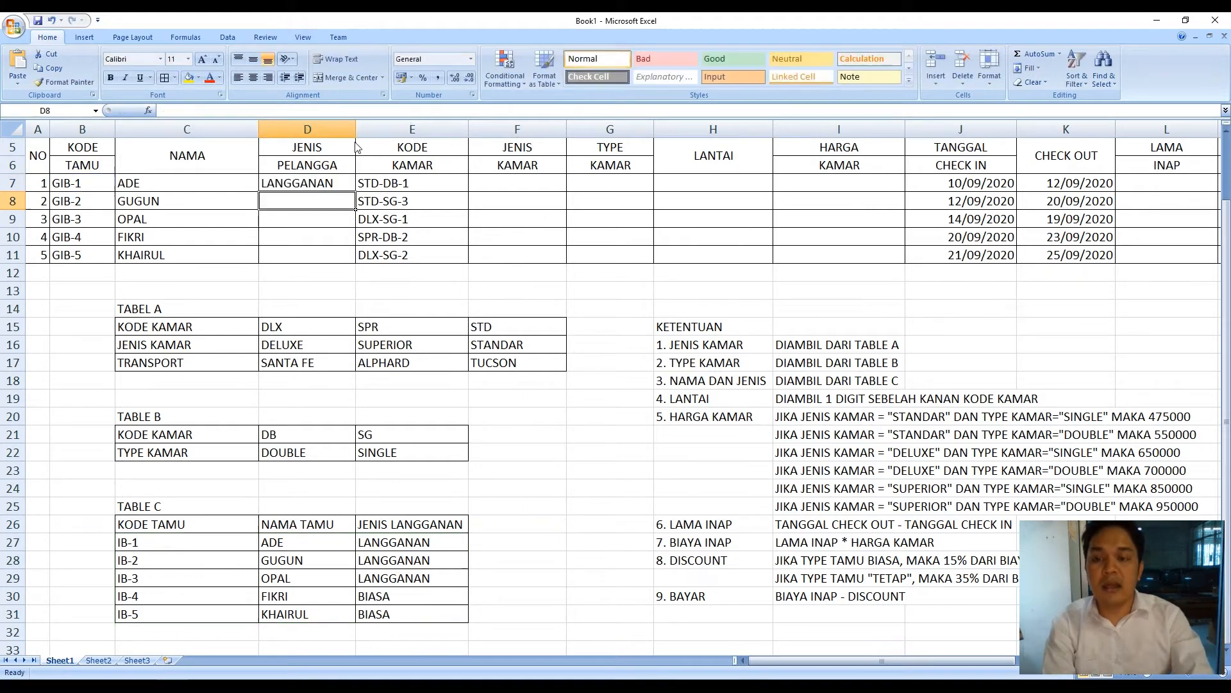
pyautogui.click(311, 184)
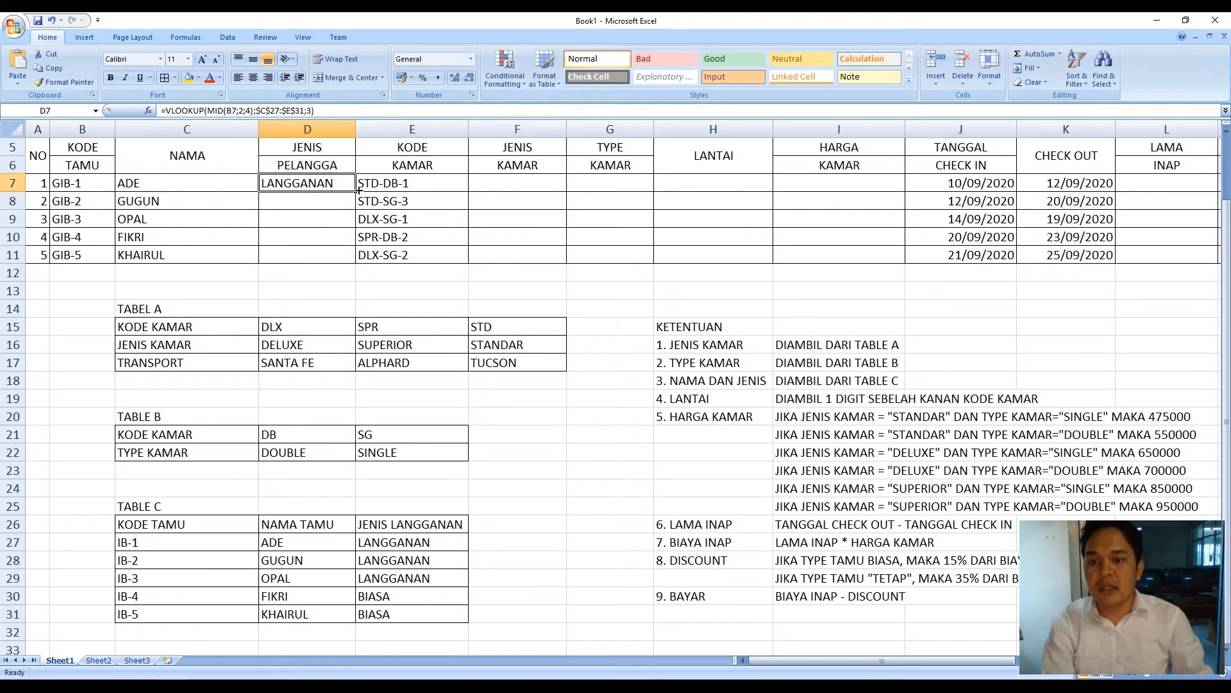
pyautogui.moveTo(358, 189); pyautogui.dragTo(353, 259)
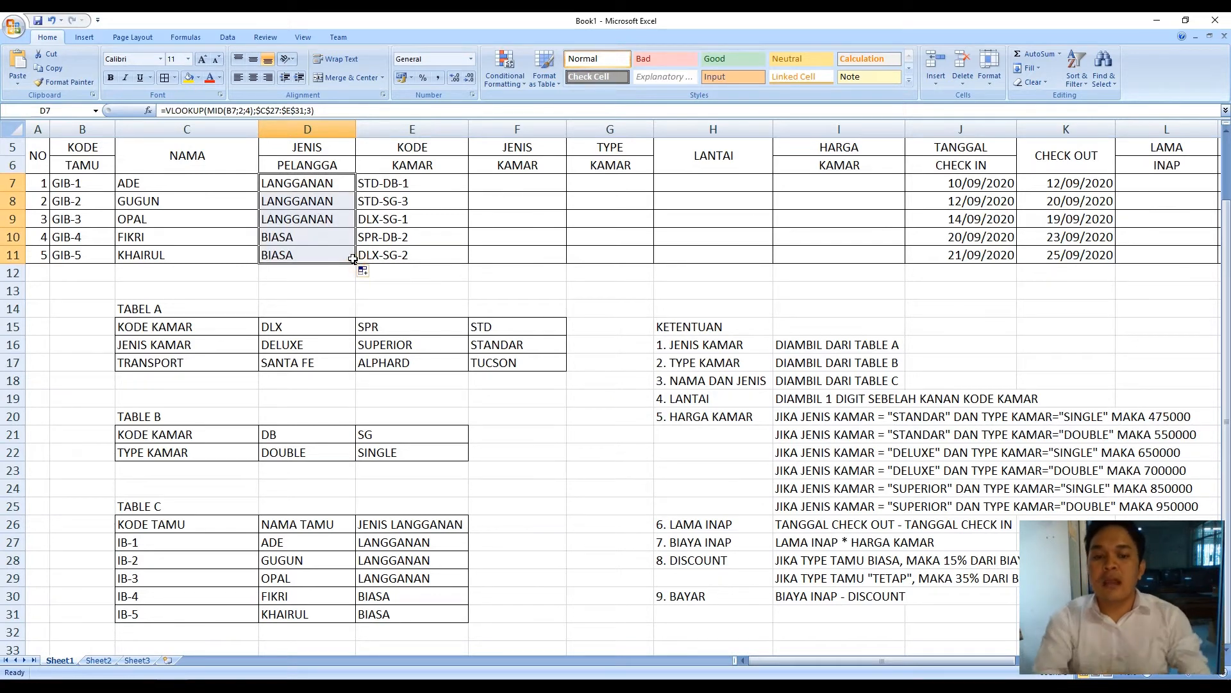
# Check the JENIS KAMAR rule in the KETENTUAN list and begin a formula in F7 of the JENIS KAMAR column
pyautogui.click(697, 344)
pyautogui.click(809, 349)
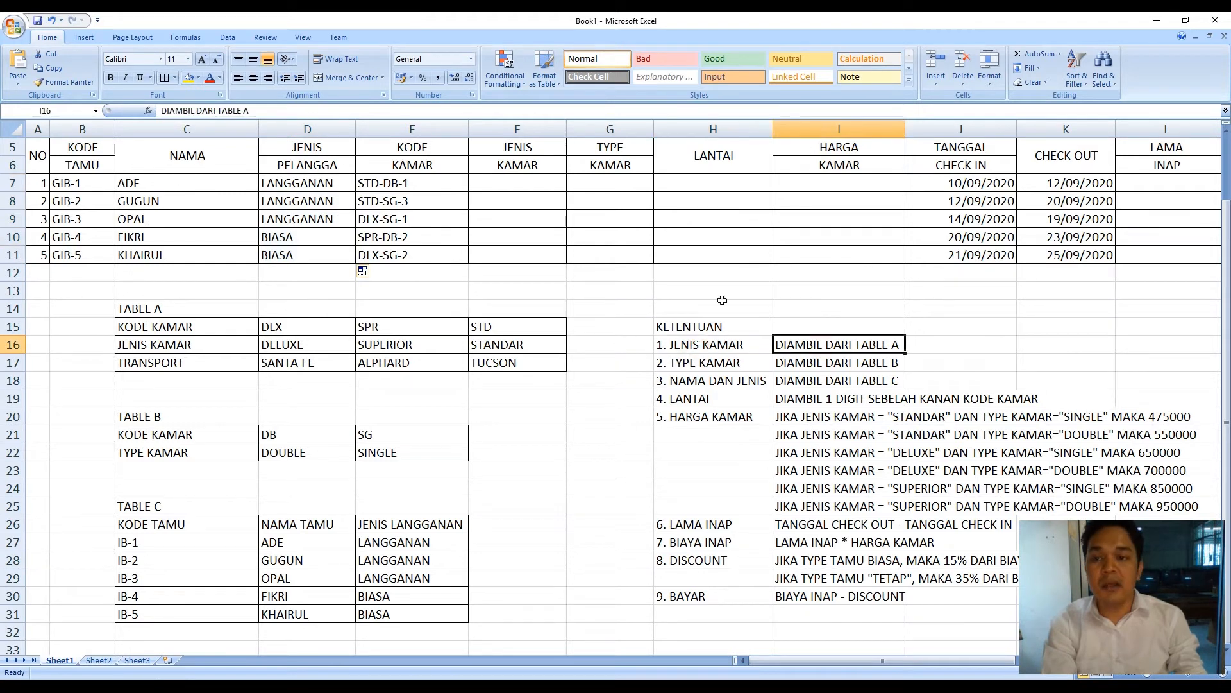
pyautogui.click(520, 190)
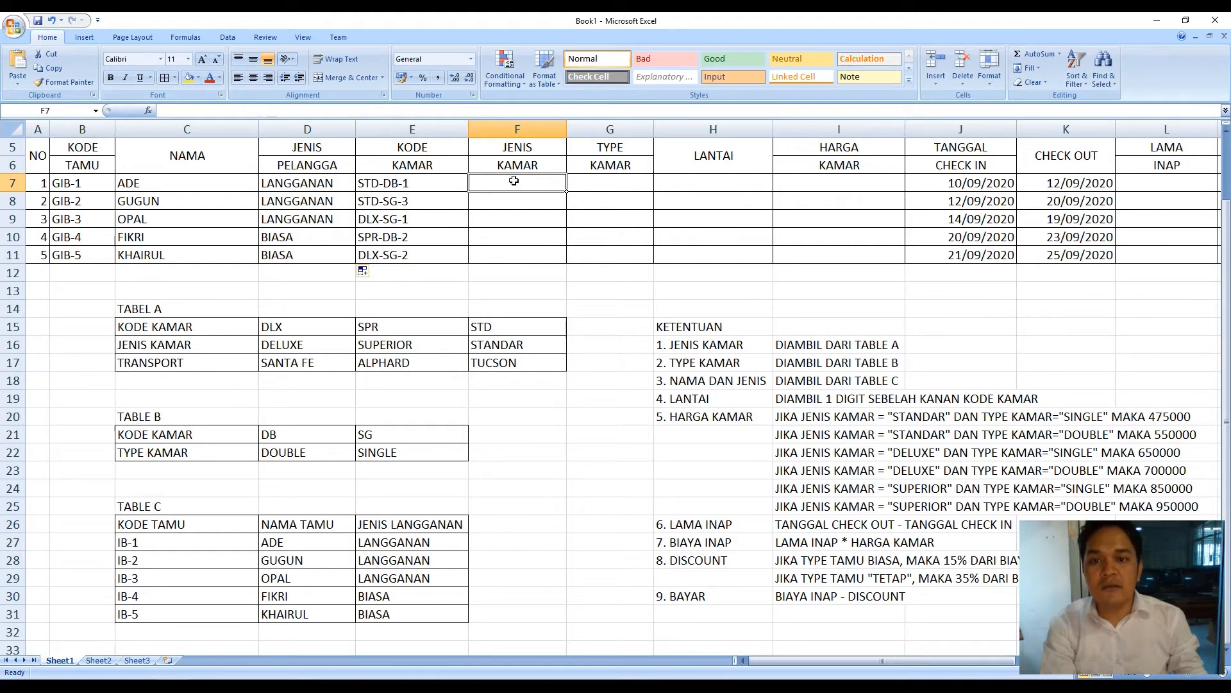
pyautogui.write('=')
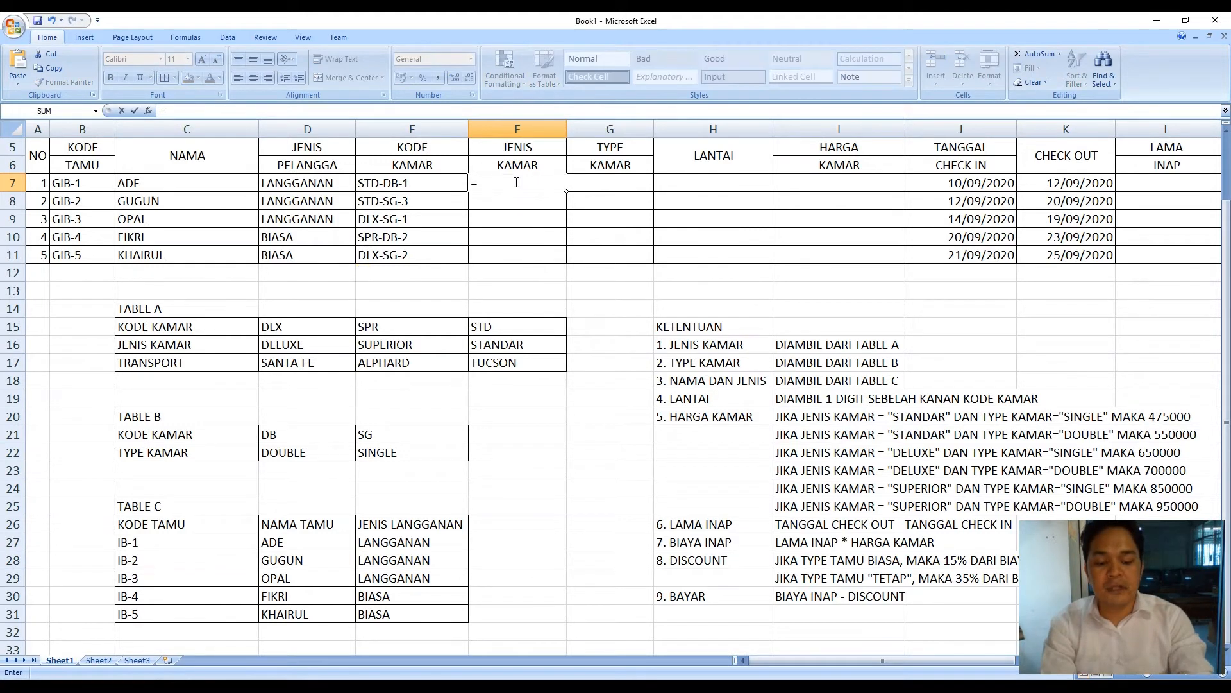
pyautogui.write('VALO')
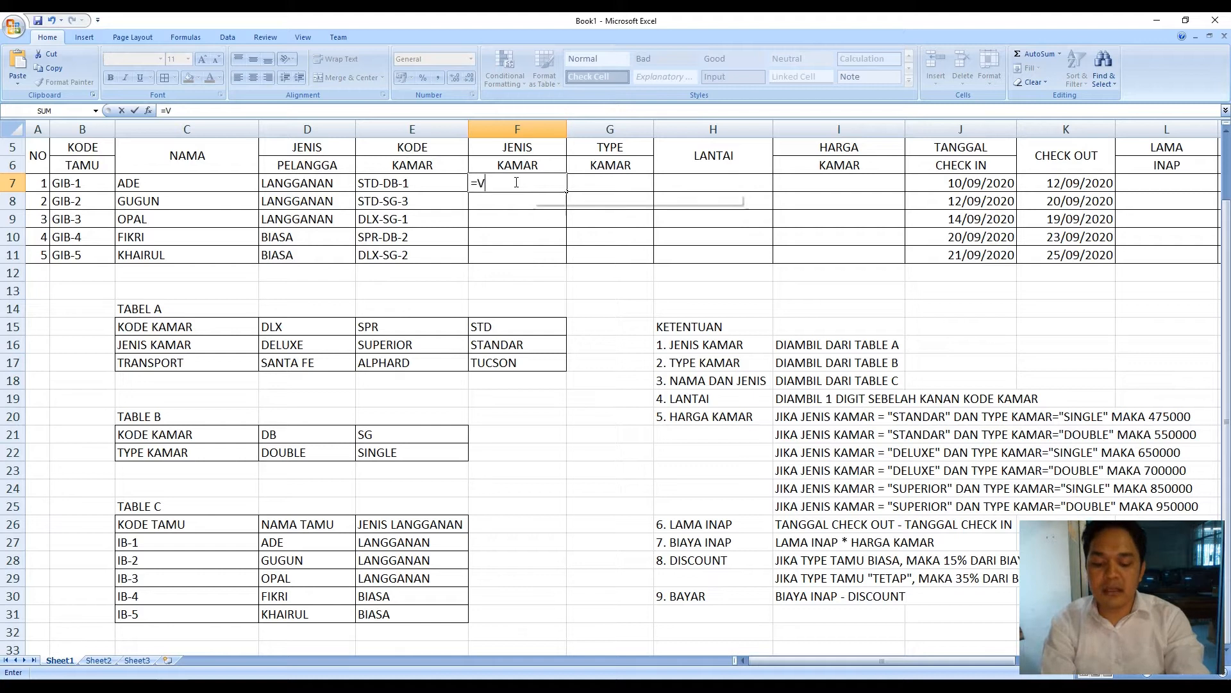
pyautogui.press('BackSpace')
pyautogui.press('BackSpace')
pyautogui.press('BackSpace')
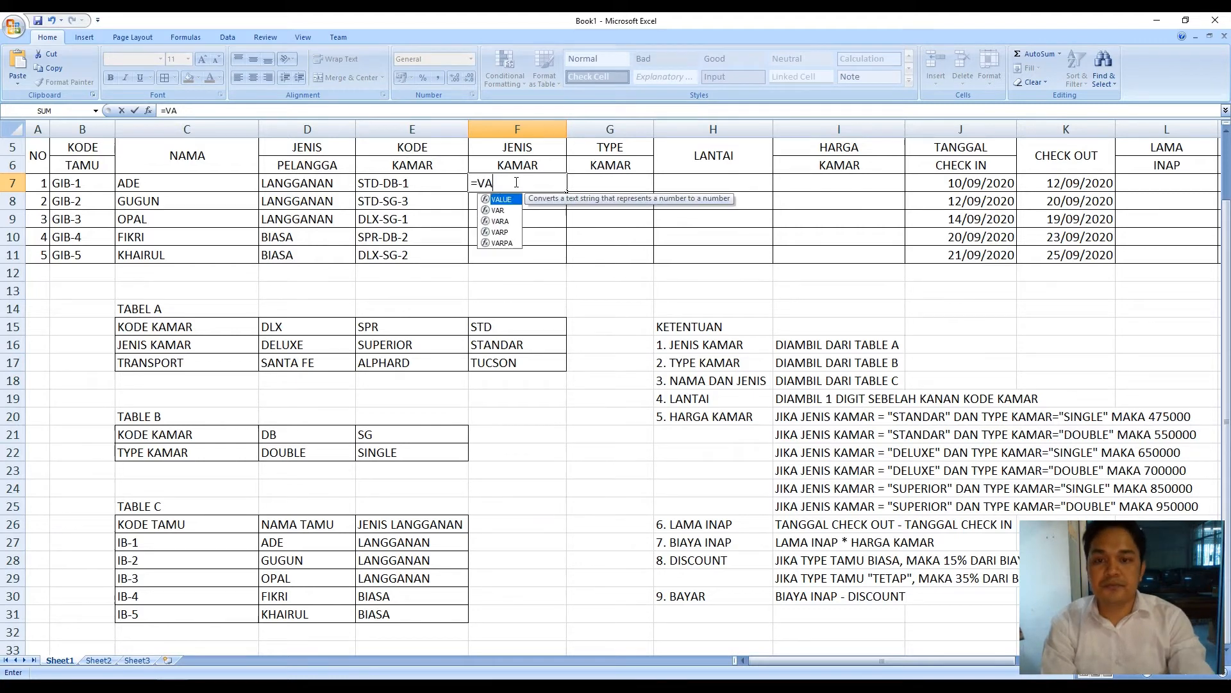
pyautogui.press('Down')
pyautogui.press('Down')
pyautogui.press('Down')
pyautogui.press('Down')
pyautogui.press('Down')
pyautogui.press('Down')
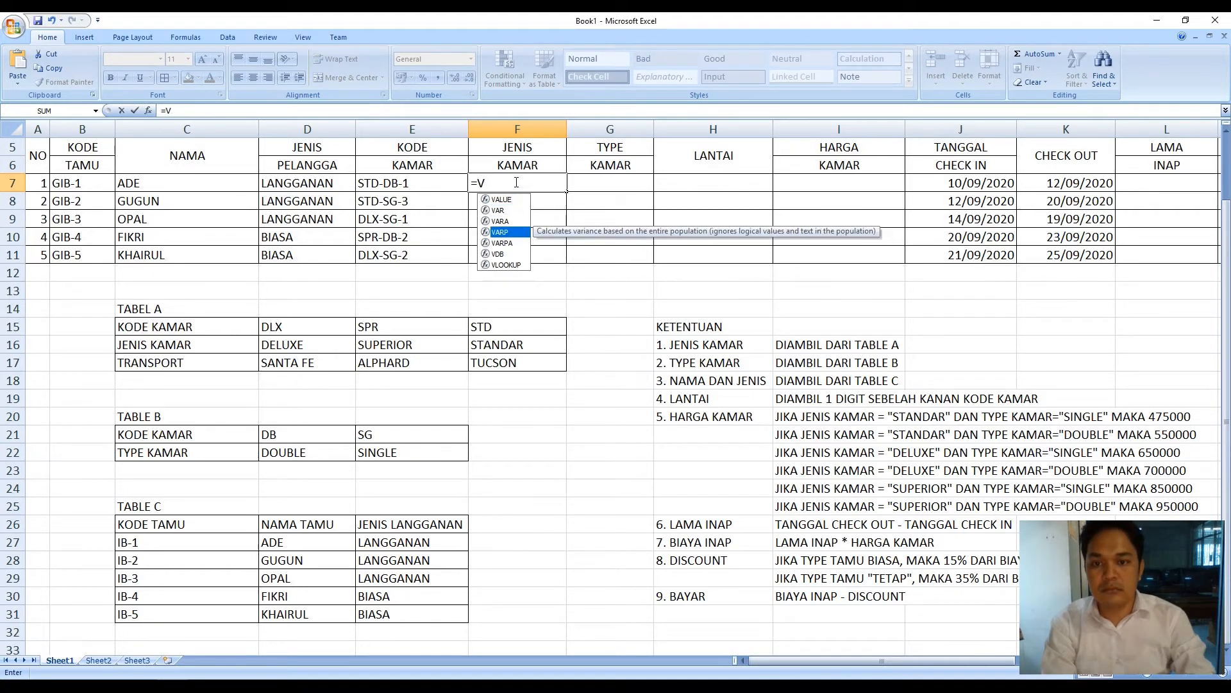
pyautogui.press('Tab')
pyautogui.write('LEFT(')
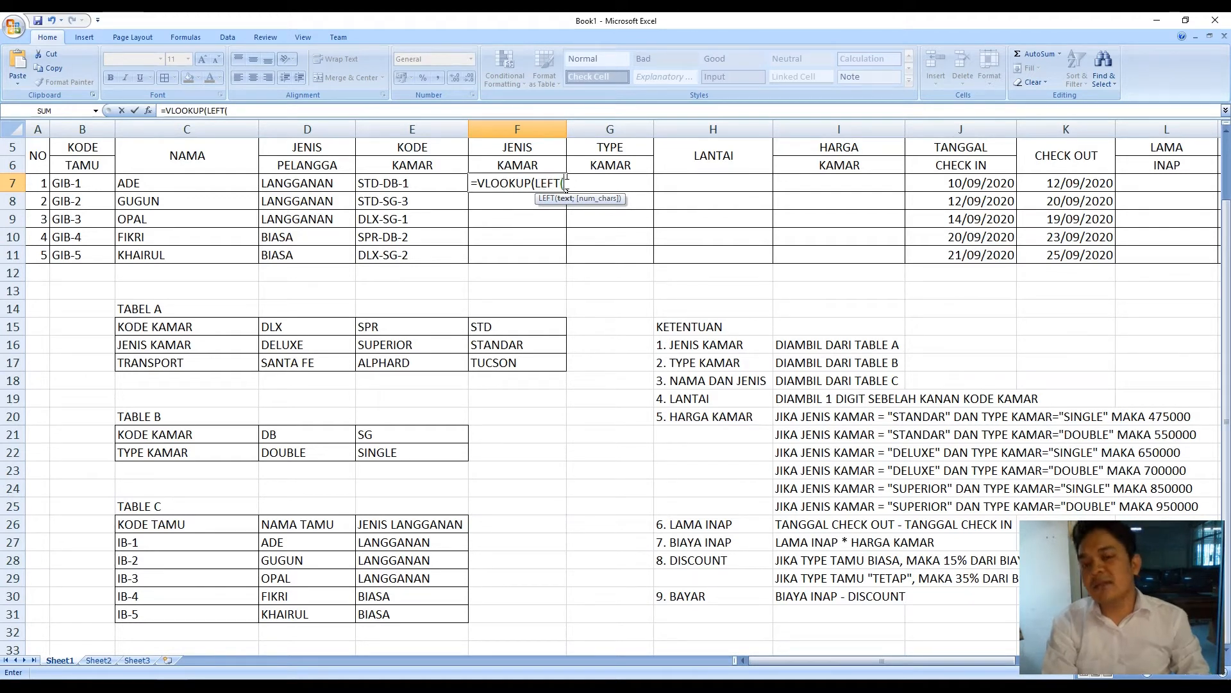
pyautogui.press('BackSpace')
pyautogui.press('BackSpace')
pyautogui.press('BackSpace')
pyautogui.press('BackSpace')
pyautogui.press('BackSpace')
pyautogui.press('BackSpace')
pyautogui.press('BackSpace')
pyautogui.press('BackSpace')
pyautogui.press('BackSpace')
pyautogui.press('BackSpace')
pyautogui.press('BackSpace')
pyautogui.press('BackSpace')
pyautogui.press('BackSpace')
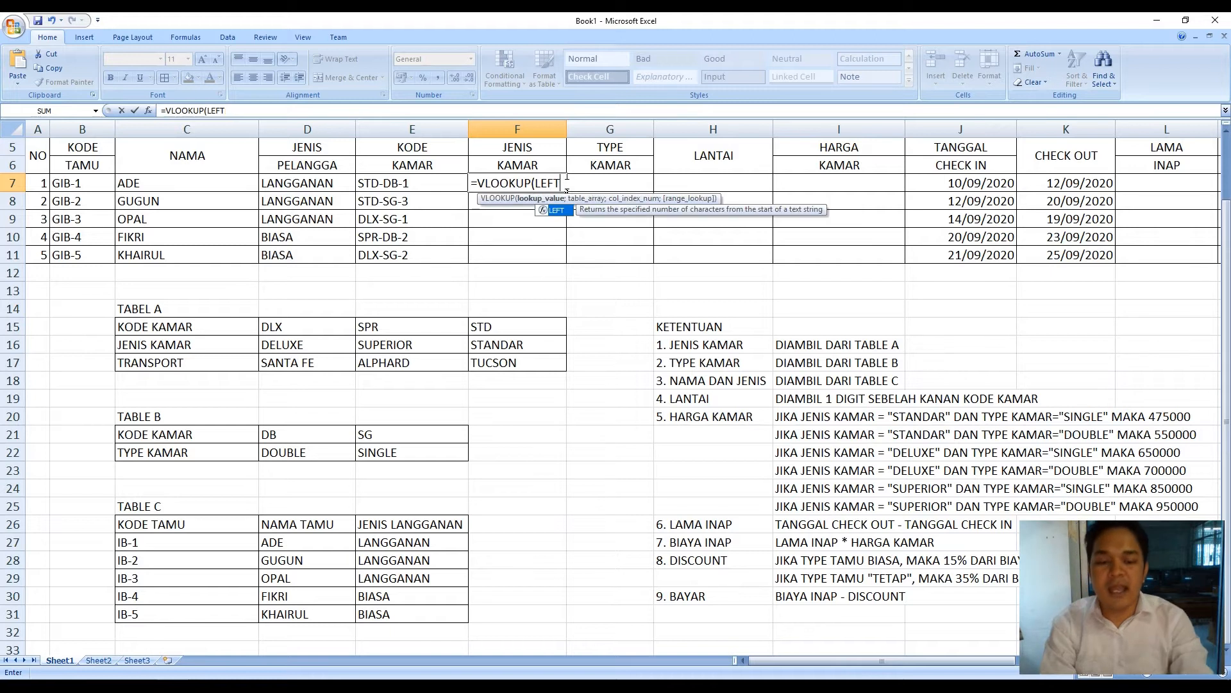
# Start an HLOOKUP in the F7 formula, using LEFT(E7;3) as the lookup value
pyautogui.write('HLOOKUP(')
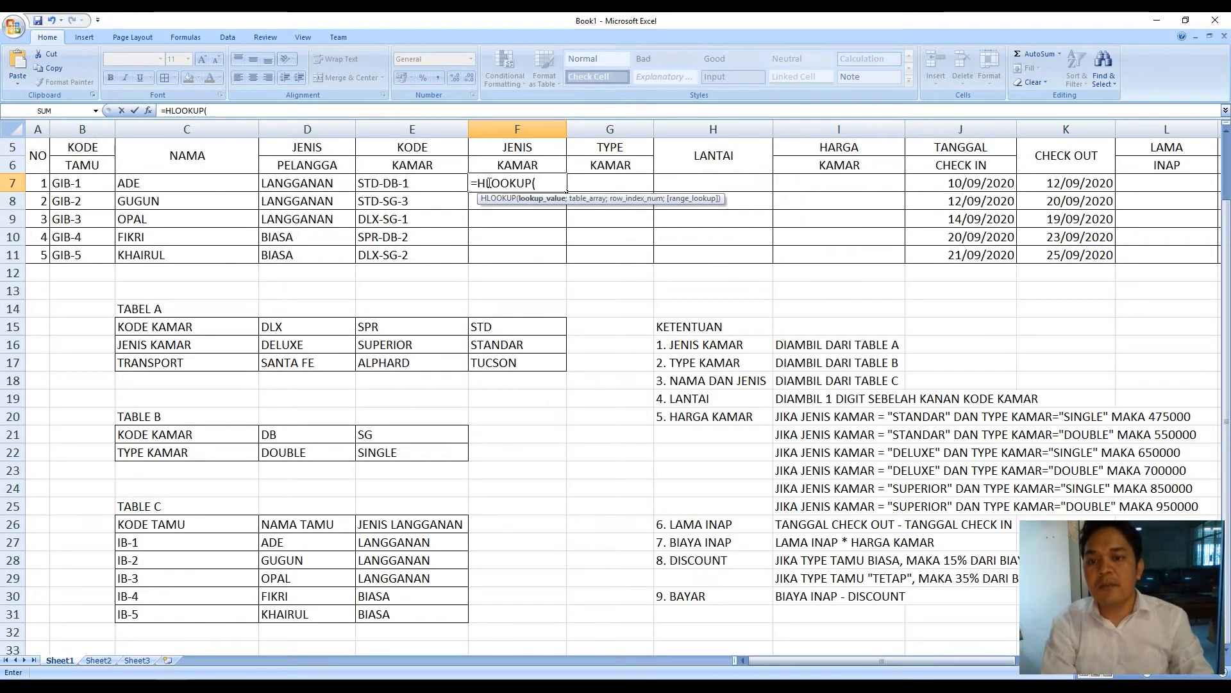
pyautogui.write('LEFT(')
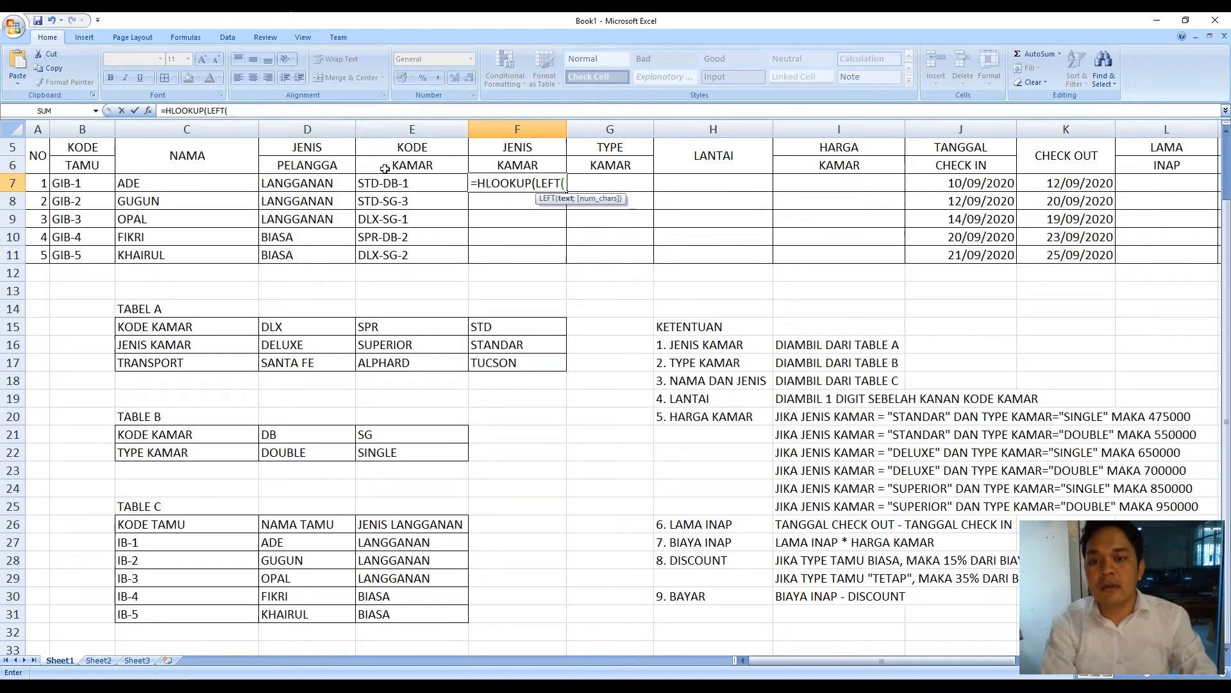
pyautogui.click(400, 185)
pyautogui.write(';3')
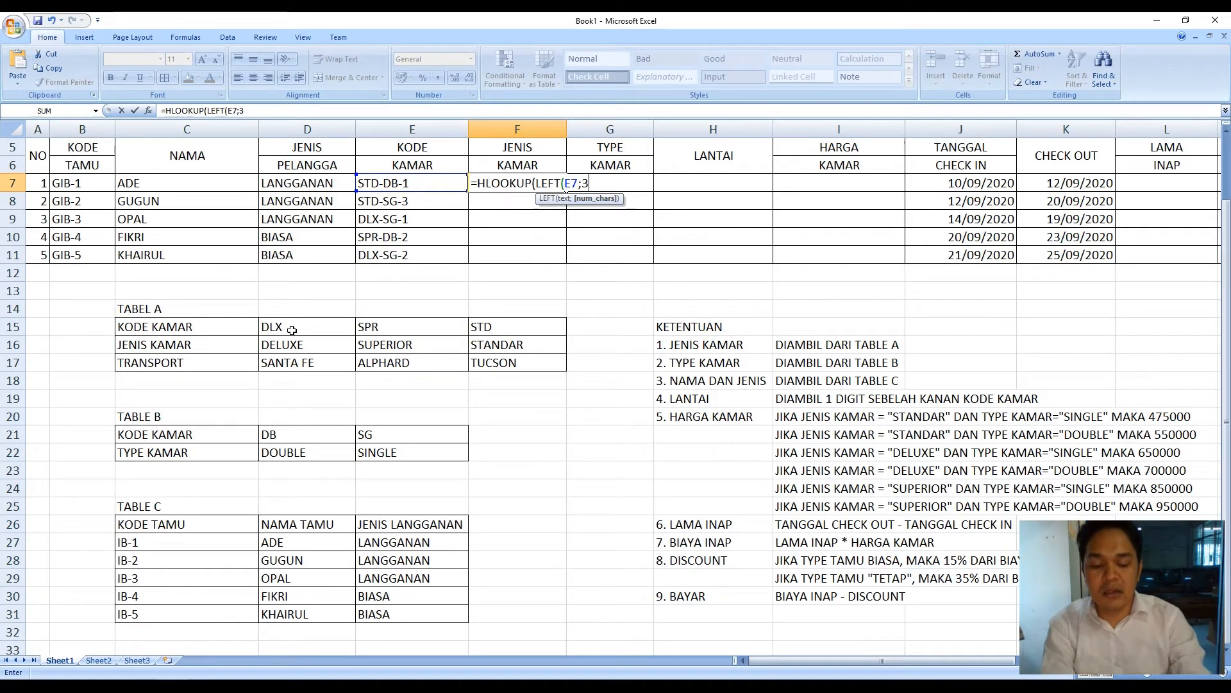
pyautogui.write(');')
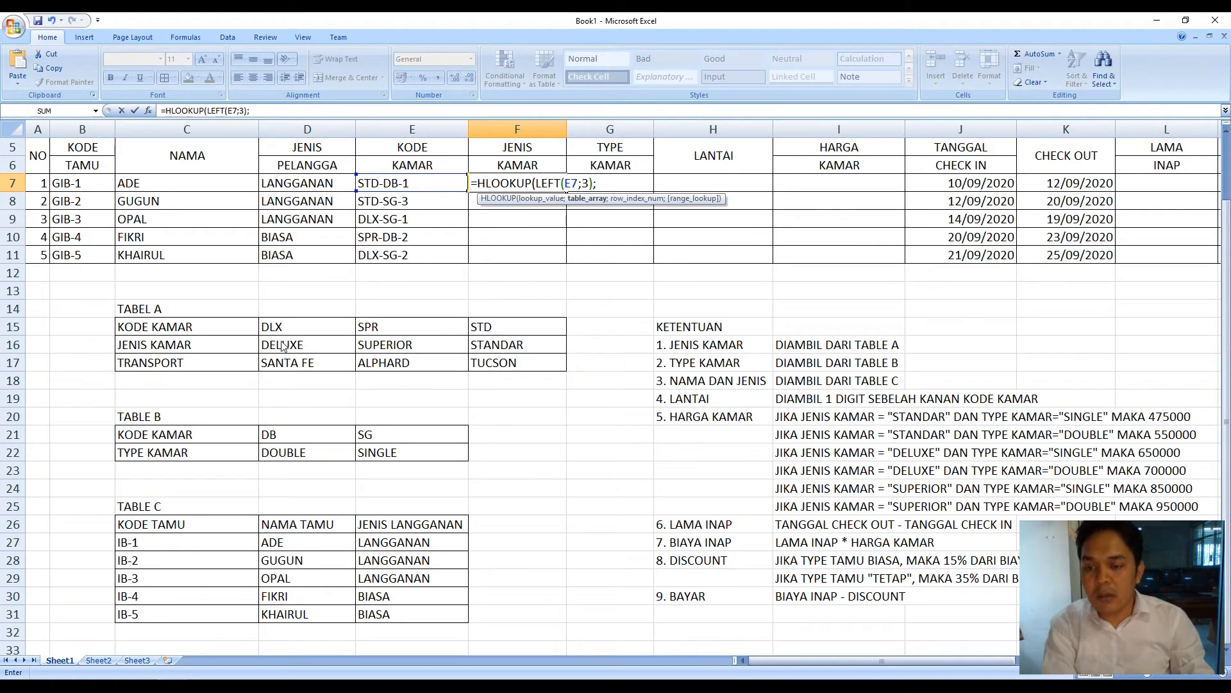
# Complete the F7 HLOOKUP with Table A's absolute range $D$15:$F$17 and row index 2, and fill it down through F11
pyautogui.moveTo(283, 346); pyautogui.dragTo(488, 360)
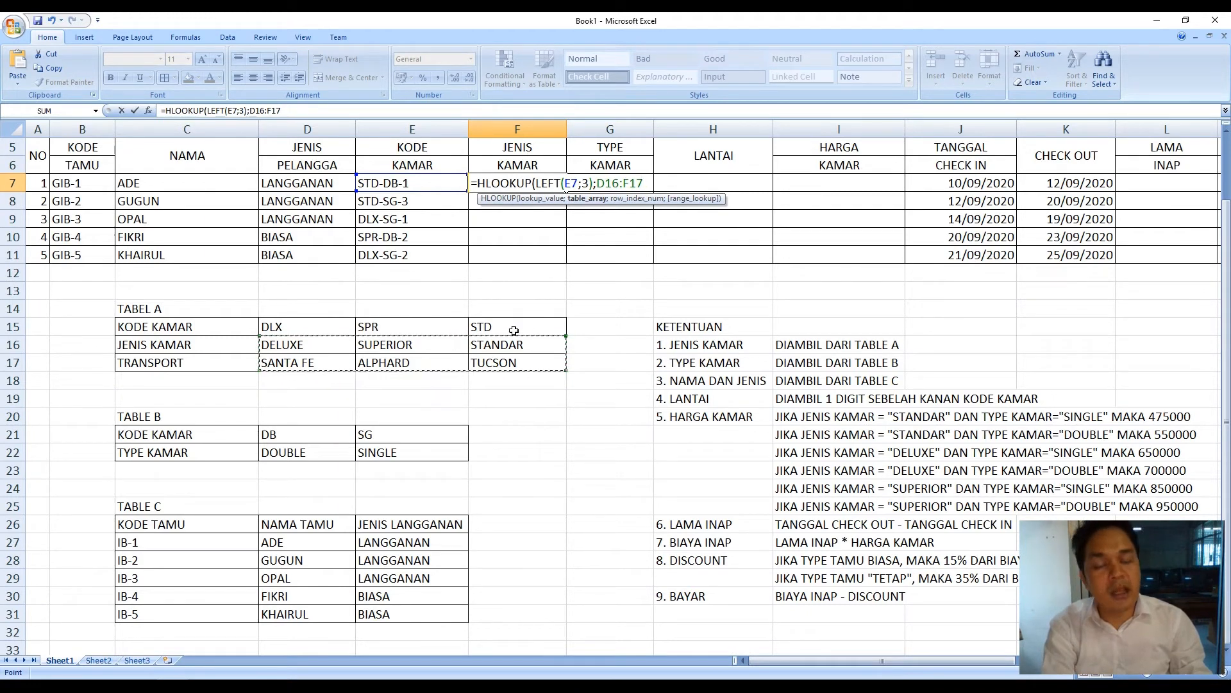
pyautogui.moveTo(285, 324); pyautogui.dragTo(517, 370)
pyautogui.press('F4')
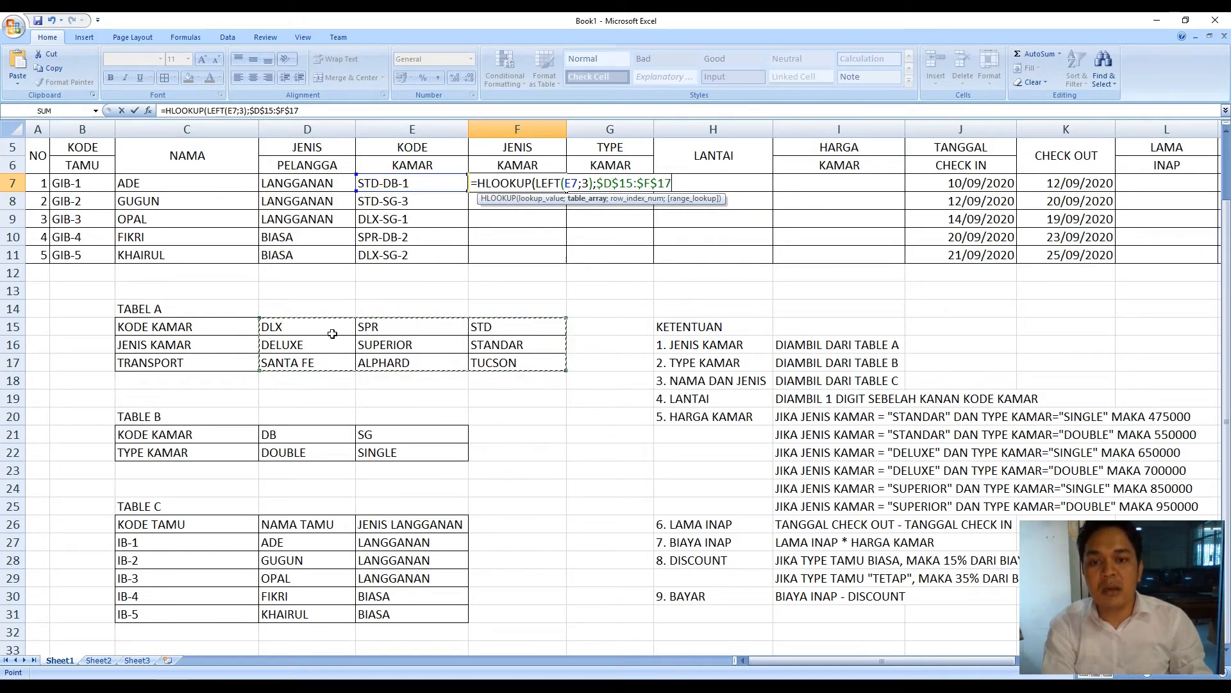
pyautogui.write(';2')
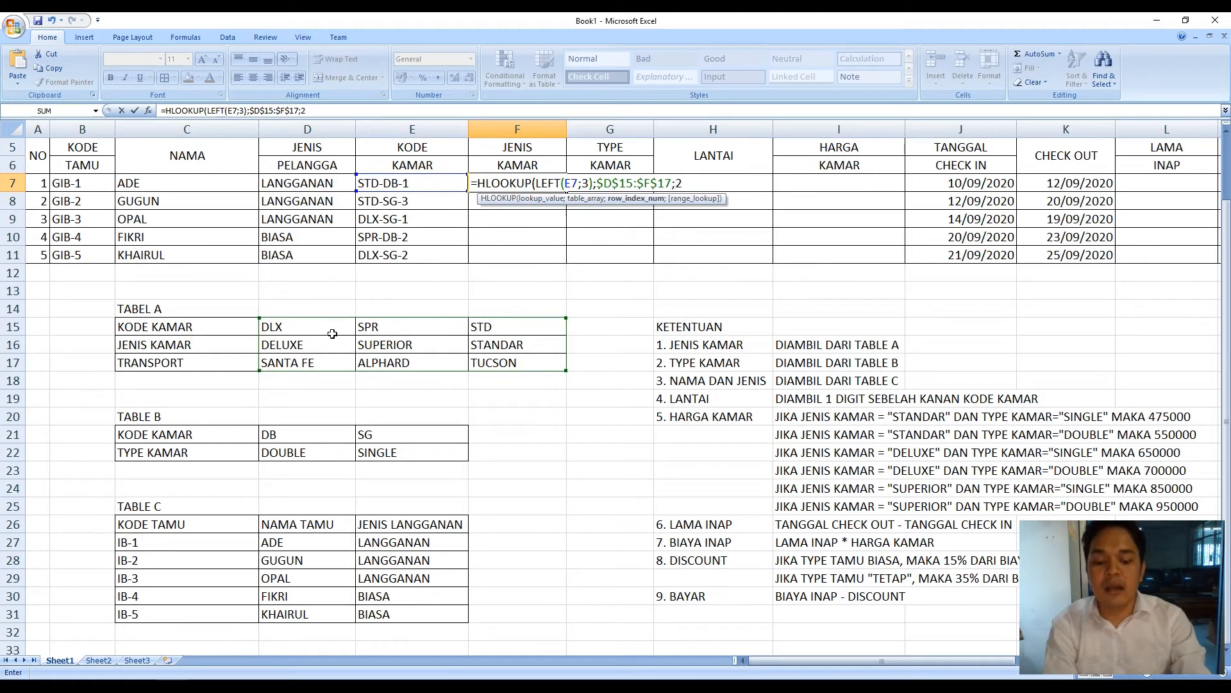
pyautogui.press('Return')
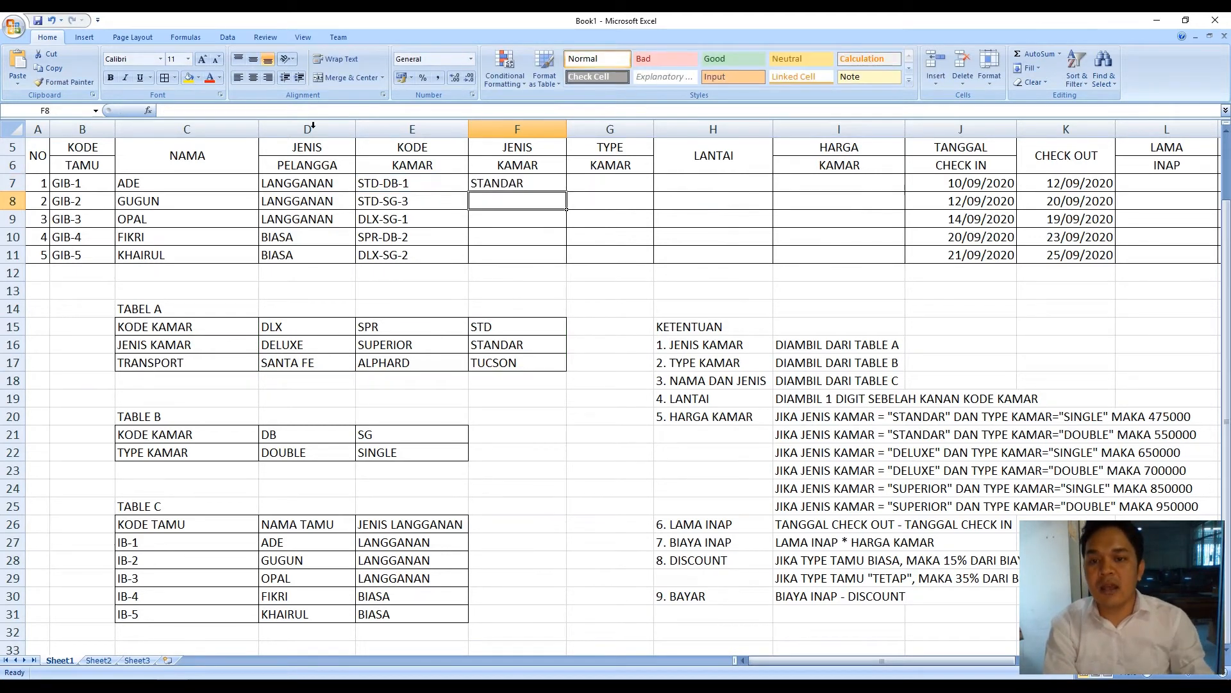
pyautogui.click(537, 179)
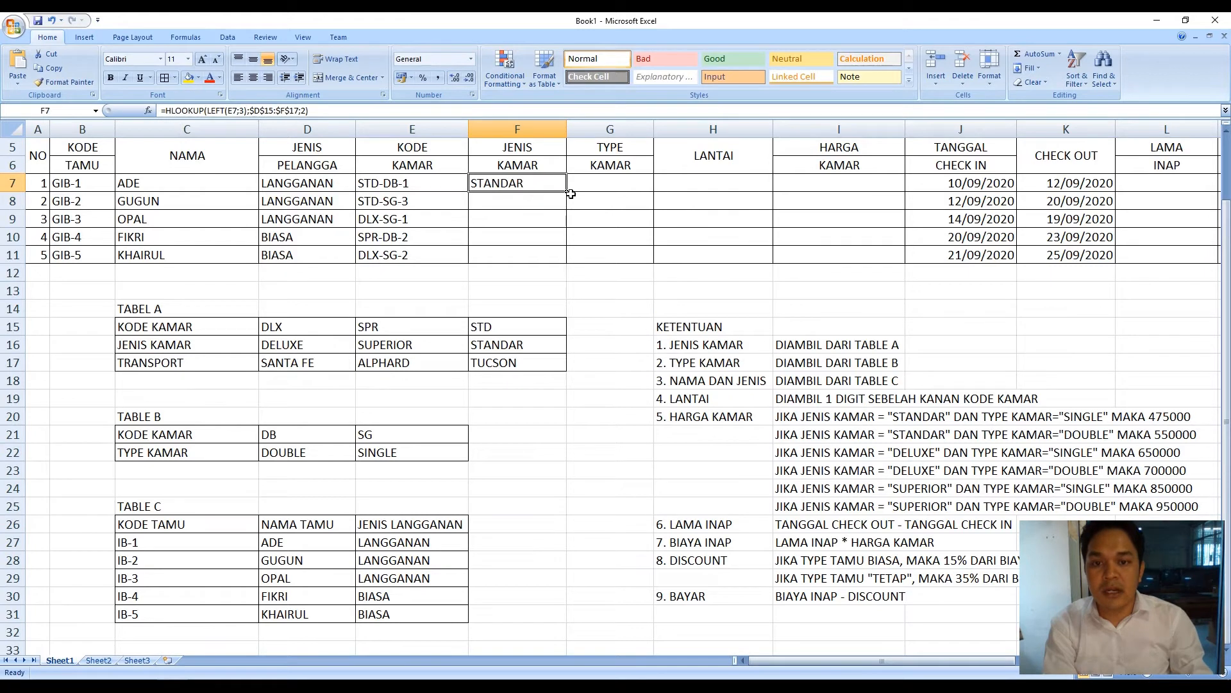
pyautogui.moveTo(567, 190); pyautogui.dragTo(562, 260)
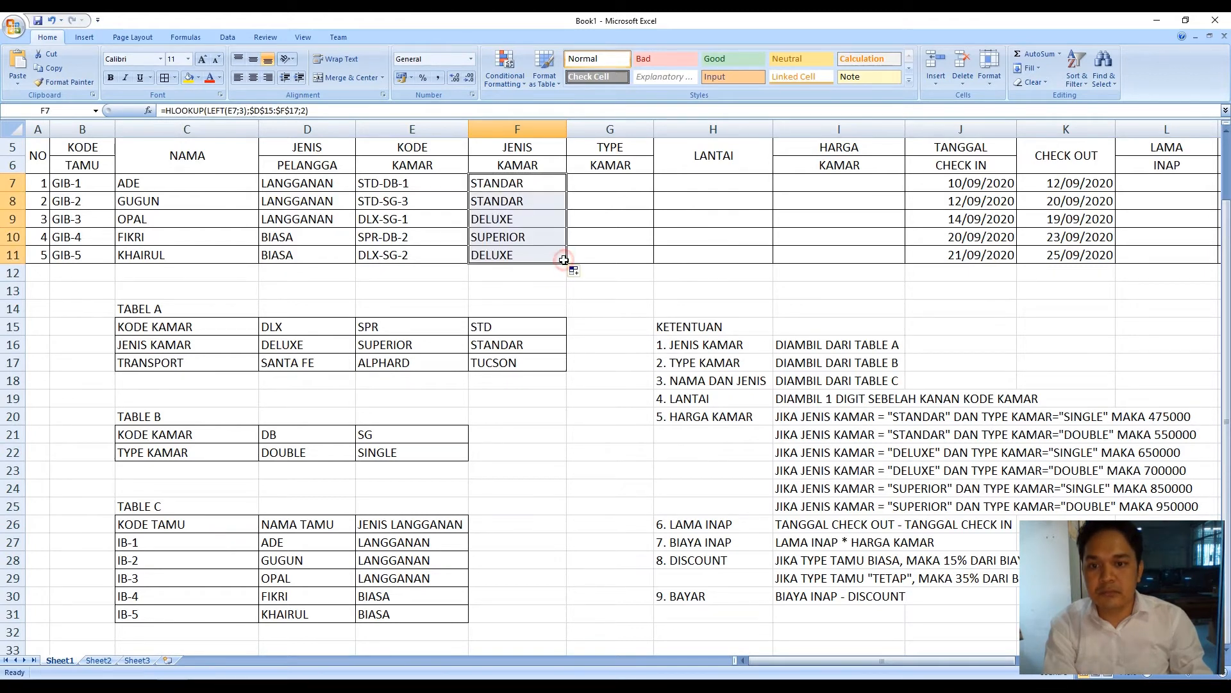
# Start a VLOOKUP formula in G7 of the TYPE KAMAR column, using MID(E7;5;2) as the lookup value
pyautogui.click(602, 182)
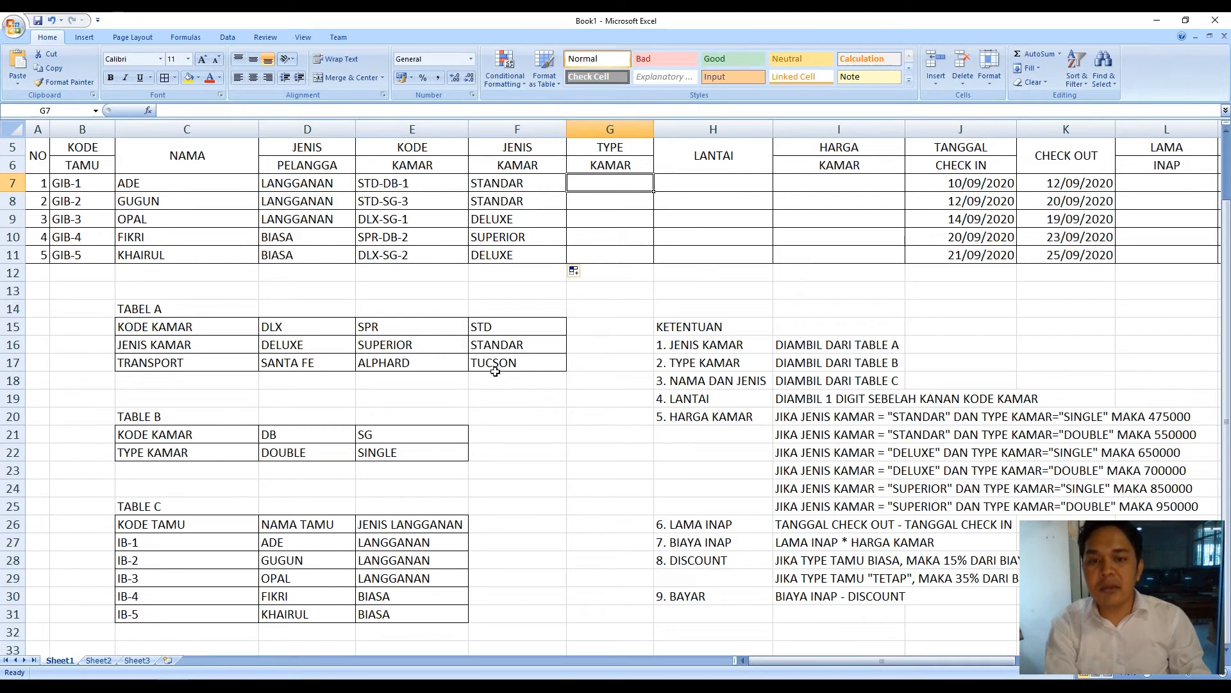
pyautogui.write('=VLO')
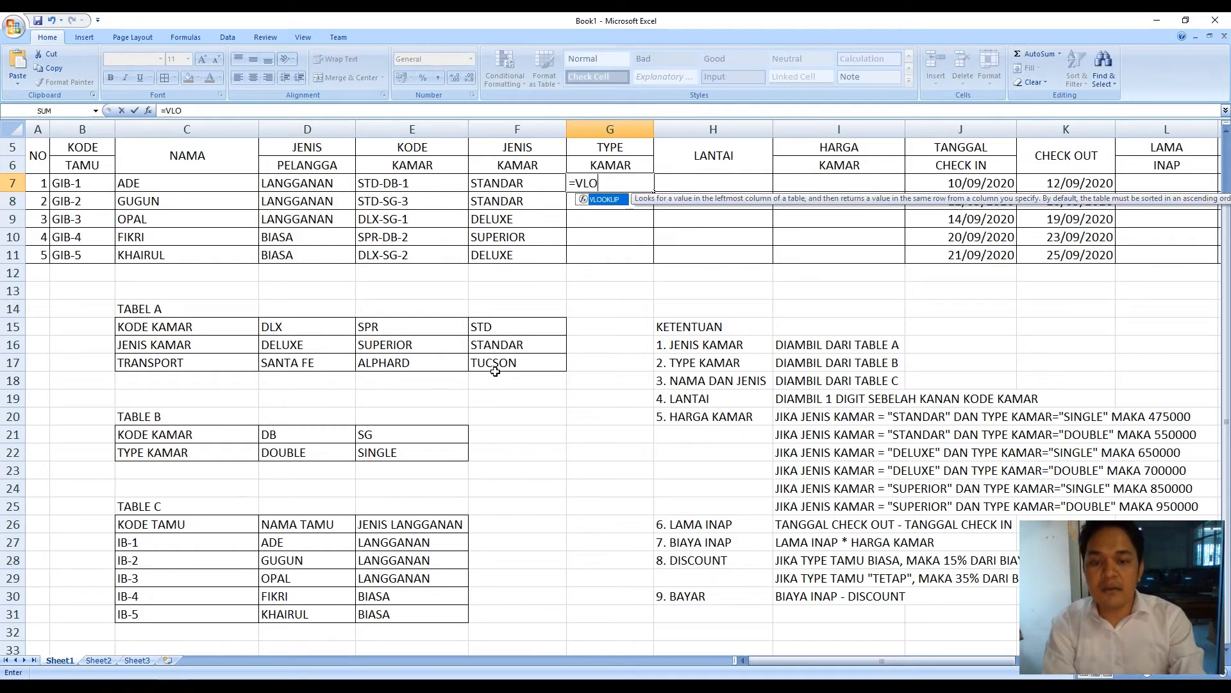
pyautogui.write('OKUP(M')
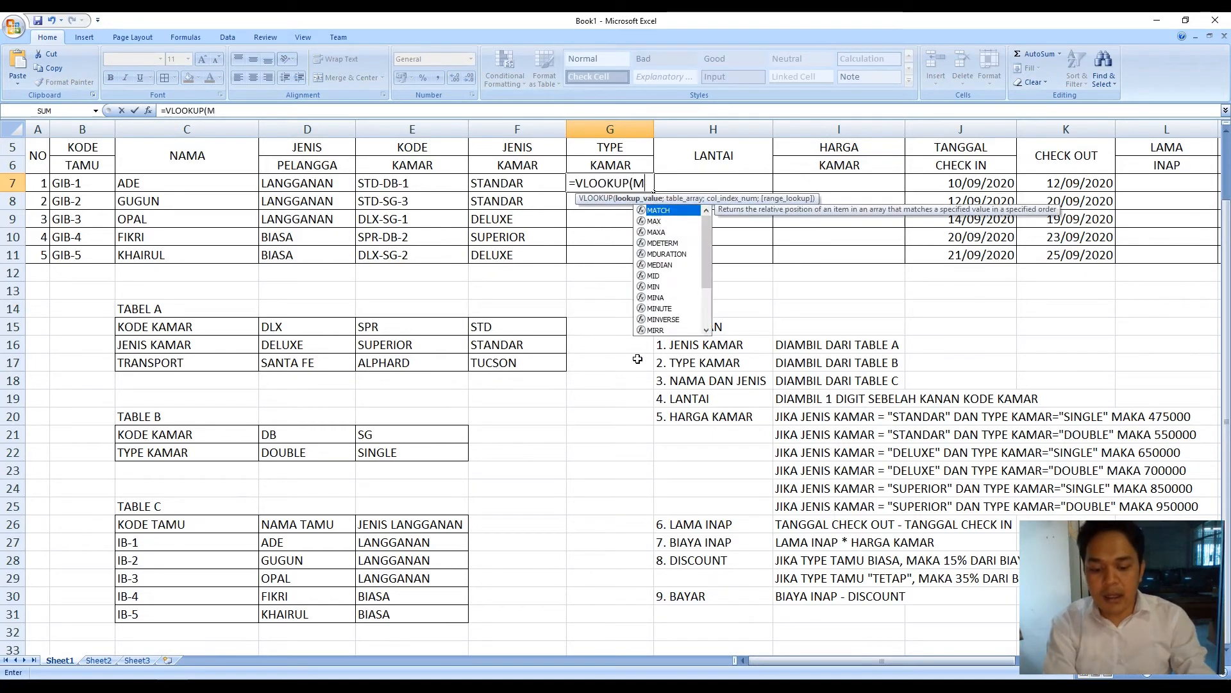
pyautogui.write('ID(')
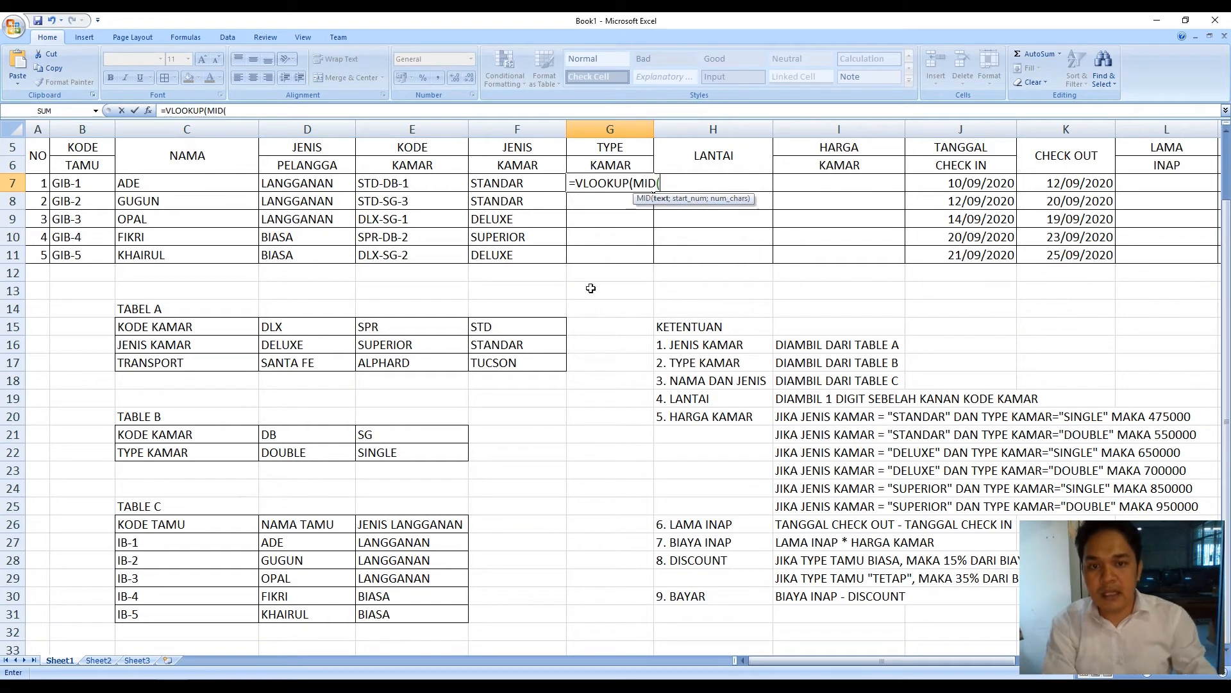
pyautogui.click(401, 184)
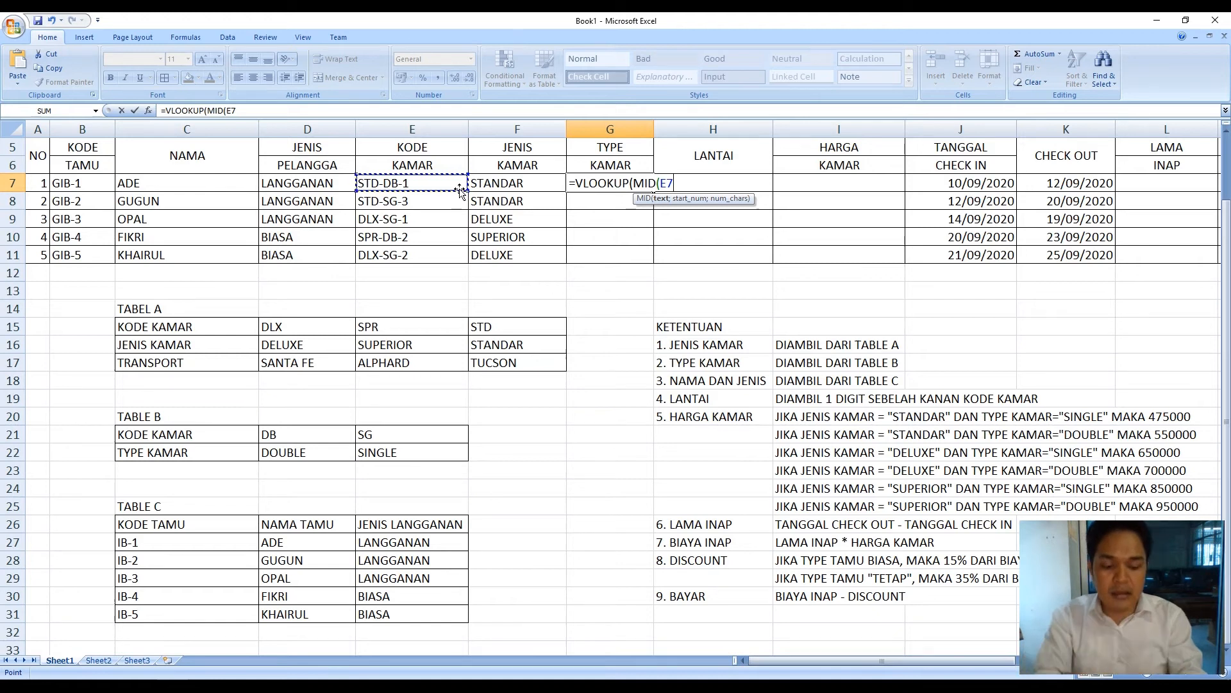
pyautogui.write(';5')
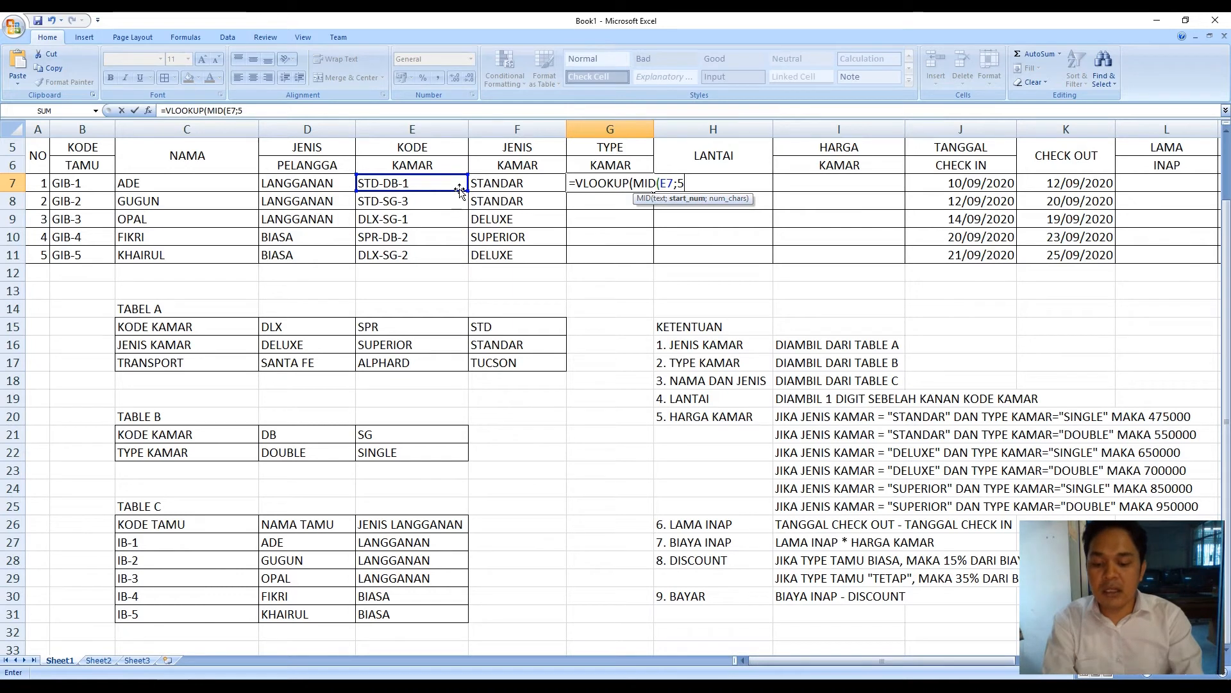
pyautogui.write(';2')
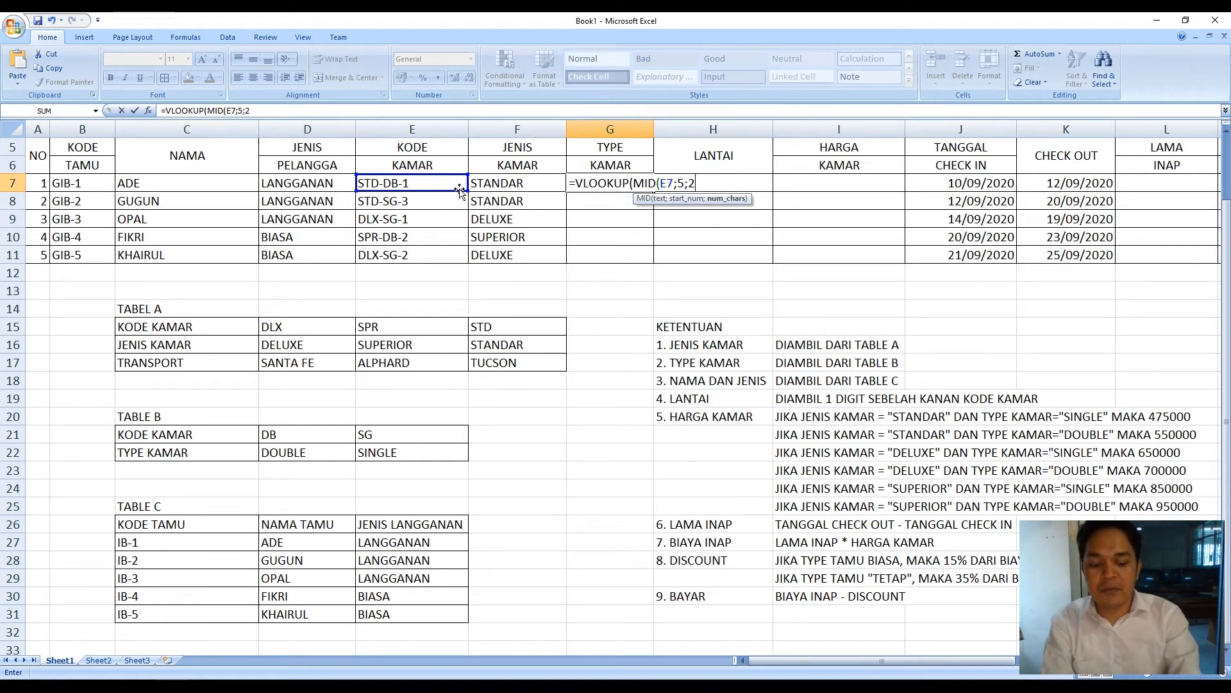
pyautogui.write(');')
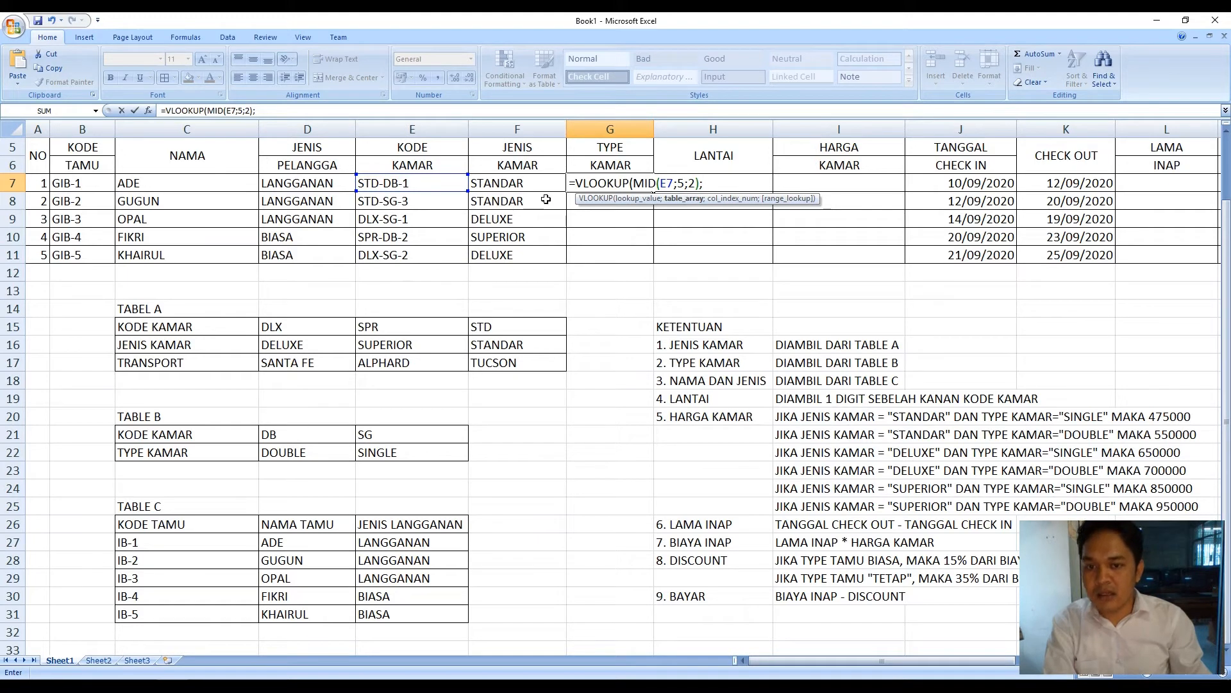
# Change the lookup function in the G7 formula to HLOOKUP, keeping its MID lookup value
pyautogui.click(576, 183)
pyautogui.press('BackSpace')
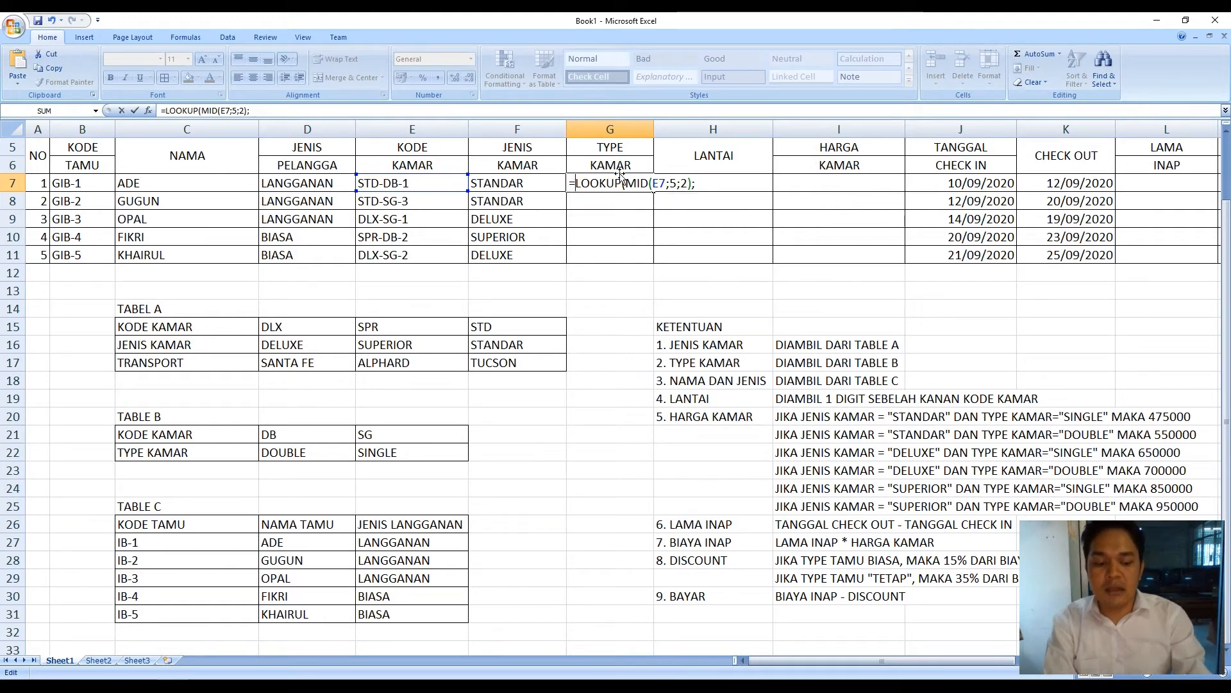
pyautogui.write('H')
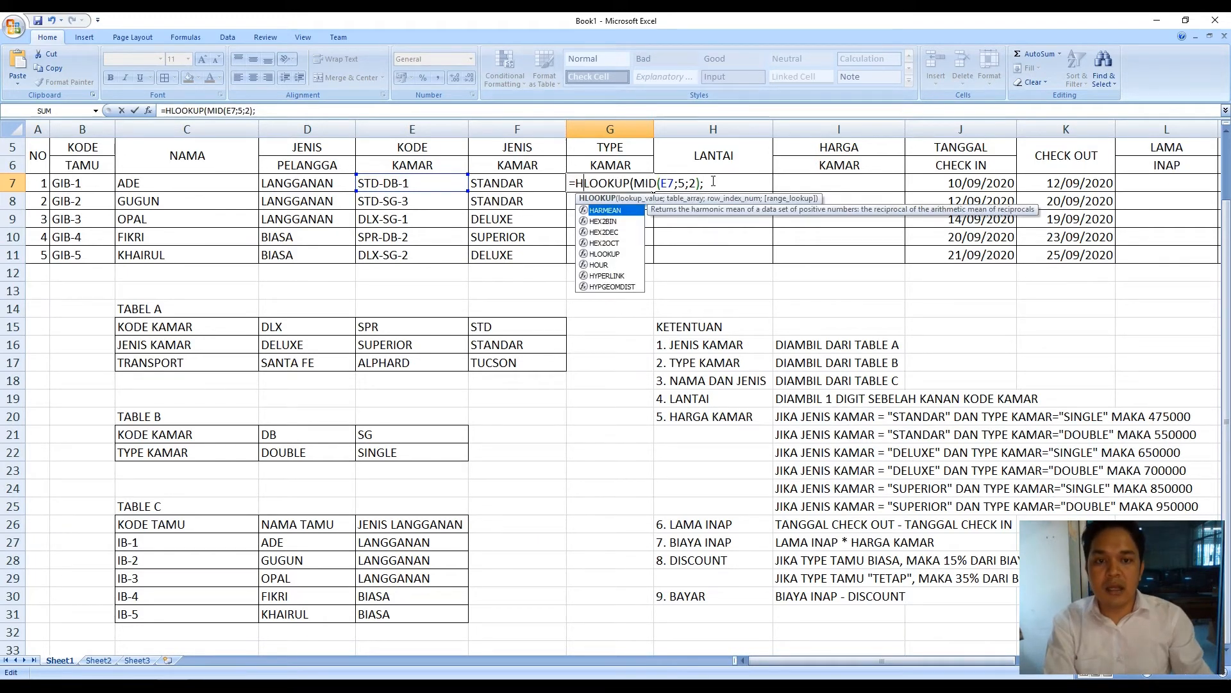
# Complete the G7 HLOOKUP with Table B's absolute range $D$21:$E$22 and row index 2, and fill it down through G11
pyautogui.click(690, 109)
pyautogui.click(273, 433)
pyautogui.moveTo(272, 433); pyautogui.dragTo(399, 453)
pyautogui.press('F4')
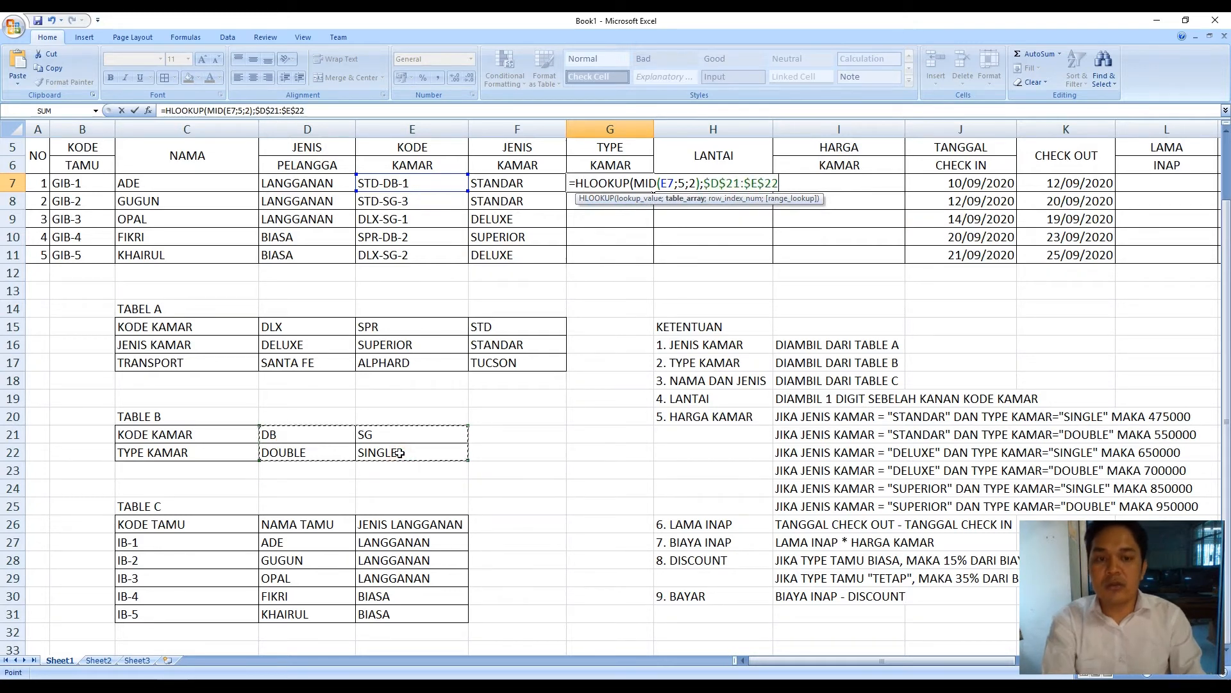
pyautogui.write(';')
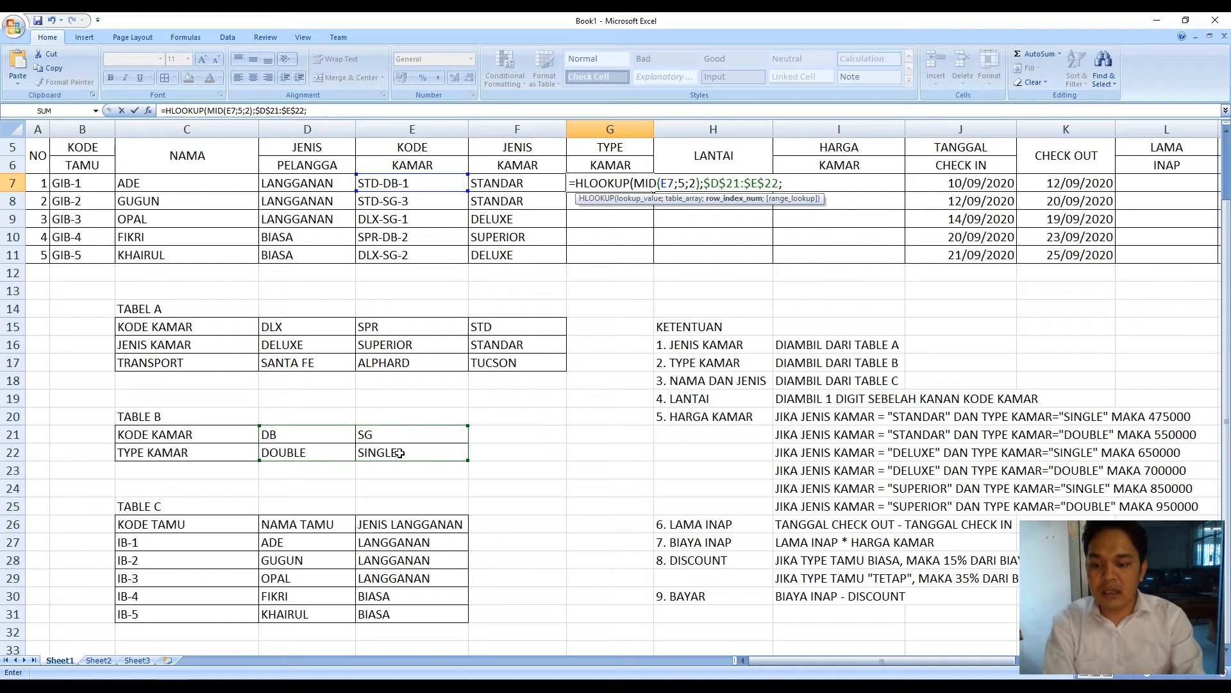
pyautogui.write('2')
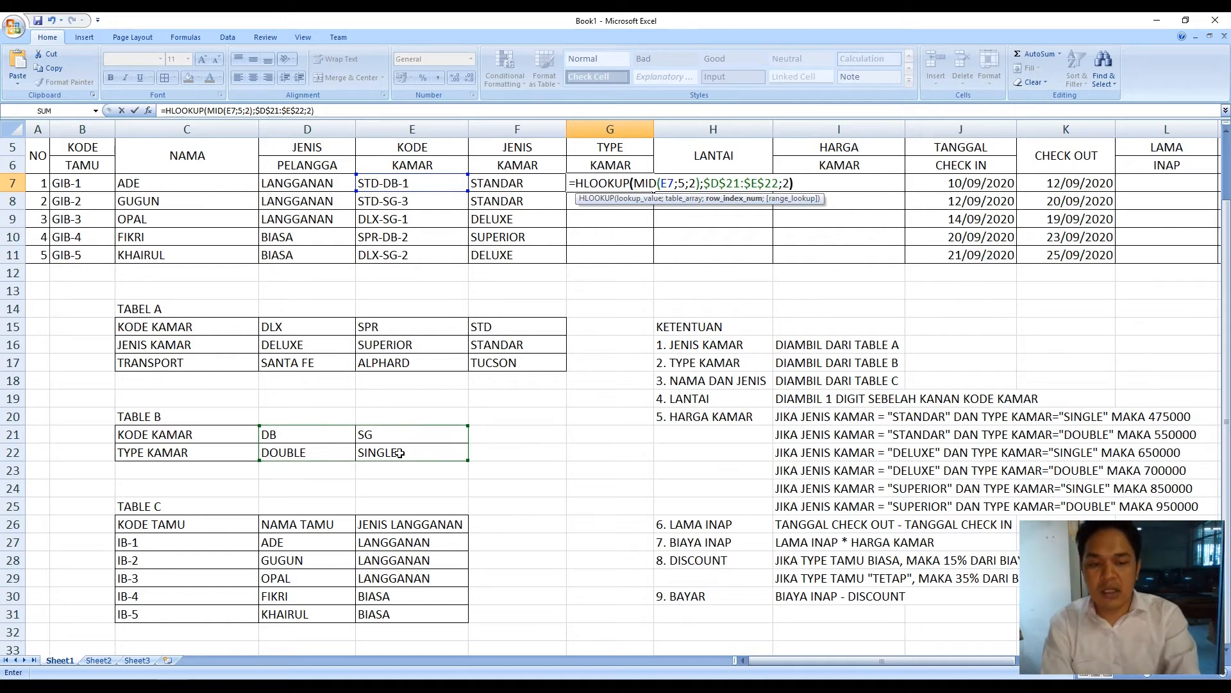
pyautogui.press('Return')
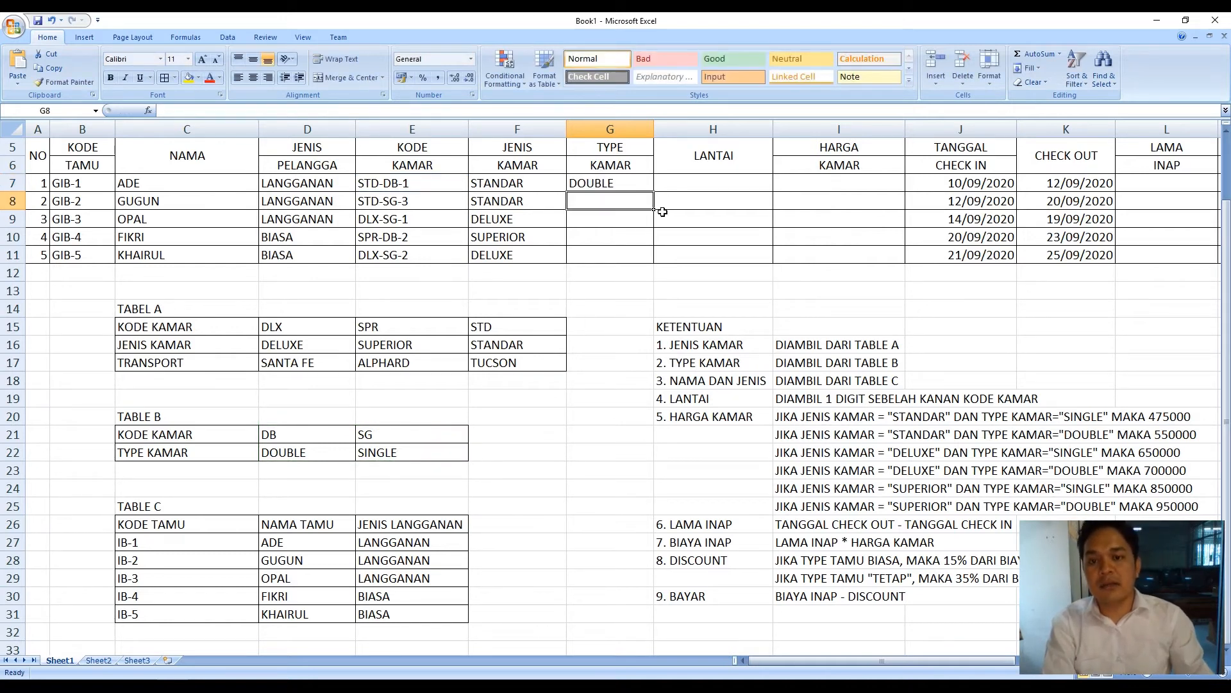
pyautogui.click(633, 181)
pyautogui.moveTo(653, 192); pyautogui.dragTo(653, 257)
# Change the LANTAI rule in I19 to read DIAMBIL 1 DIGIT SEBELAH KANAN KODE TAMU
pyautogui.click(697, 177)
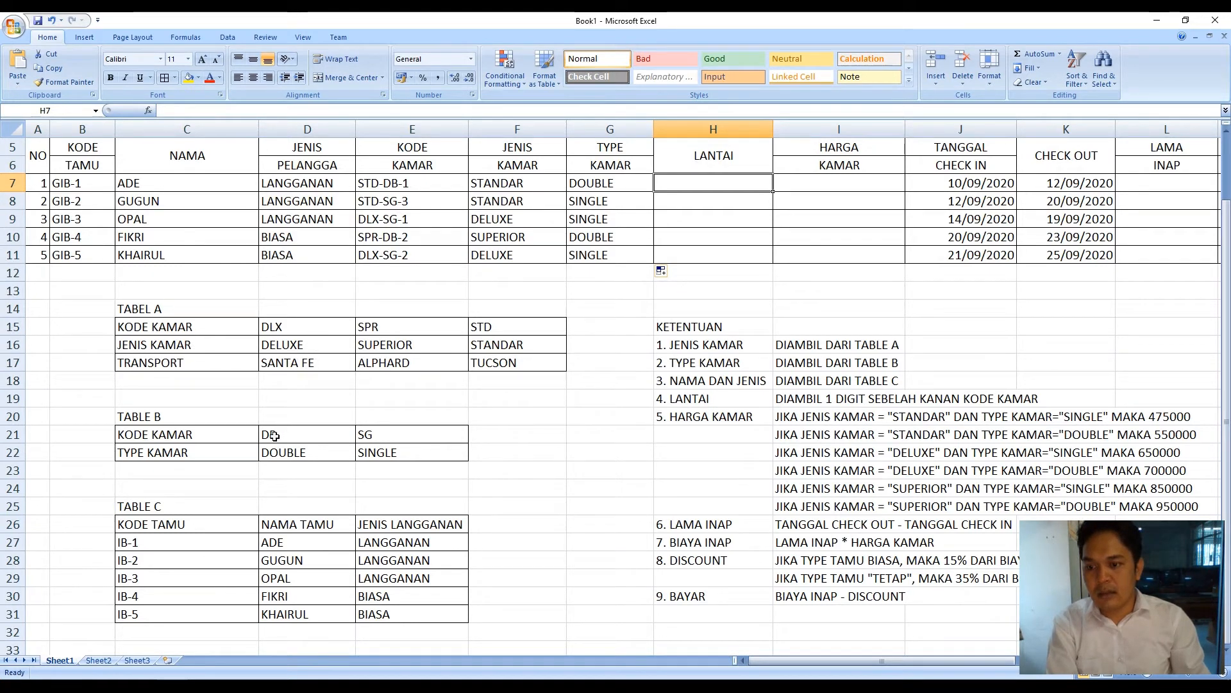
pyautogui.click(1025, 398)
pyautogui.click(801, 401)
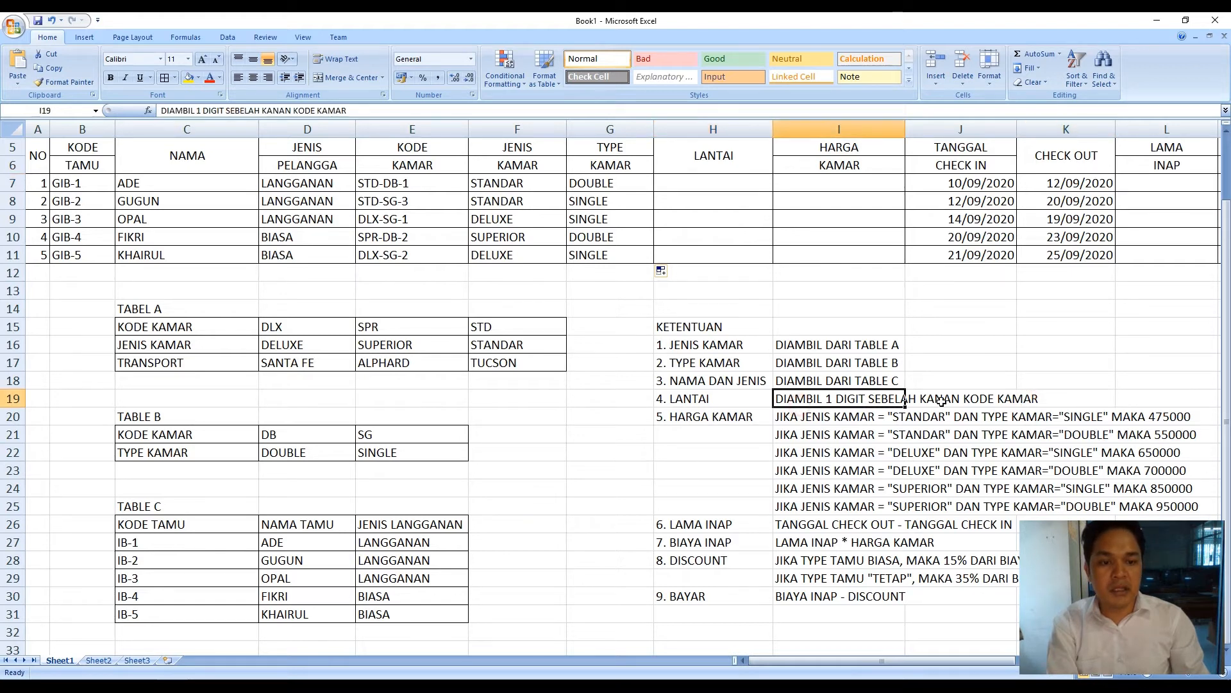
pyautogui.doubleClick(847, 399)
pyautogui.click(1056, 398)
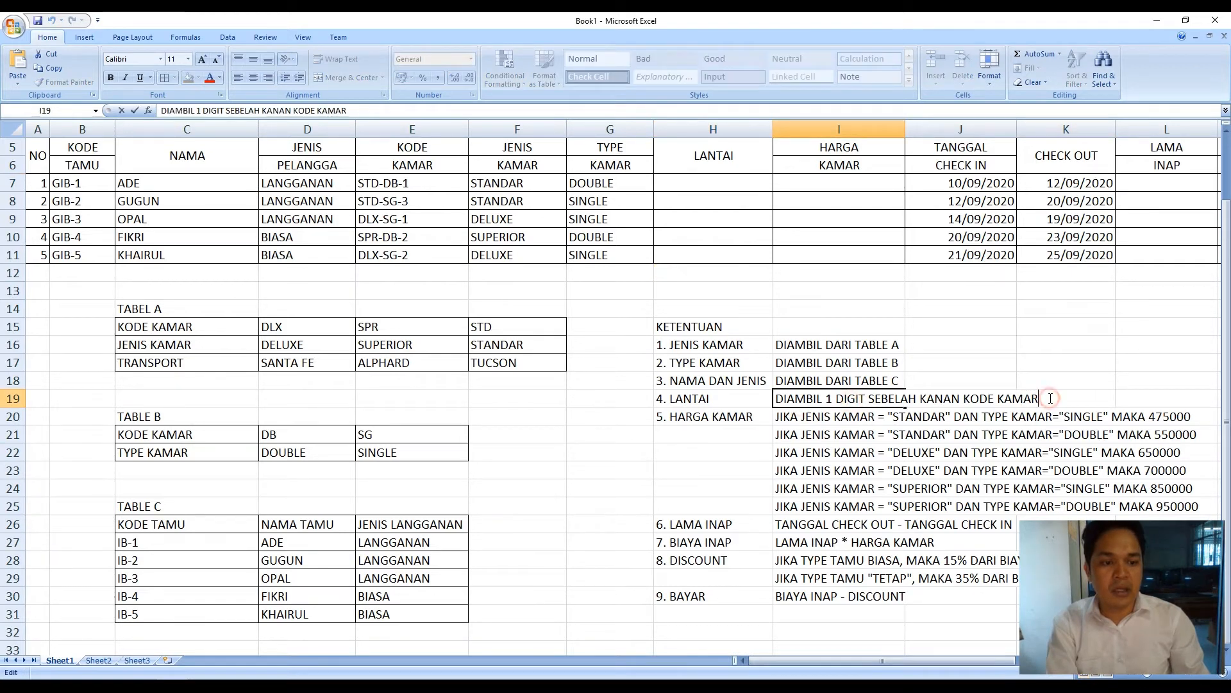
pyautogui.press('BackSpace')
pyautogui.press('BackSpace')
pyautogui.press('BackSpace')
pyautogui.press('BackSpace')
pyautogui.write('TAMU')
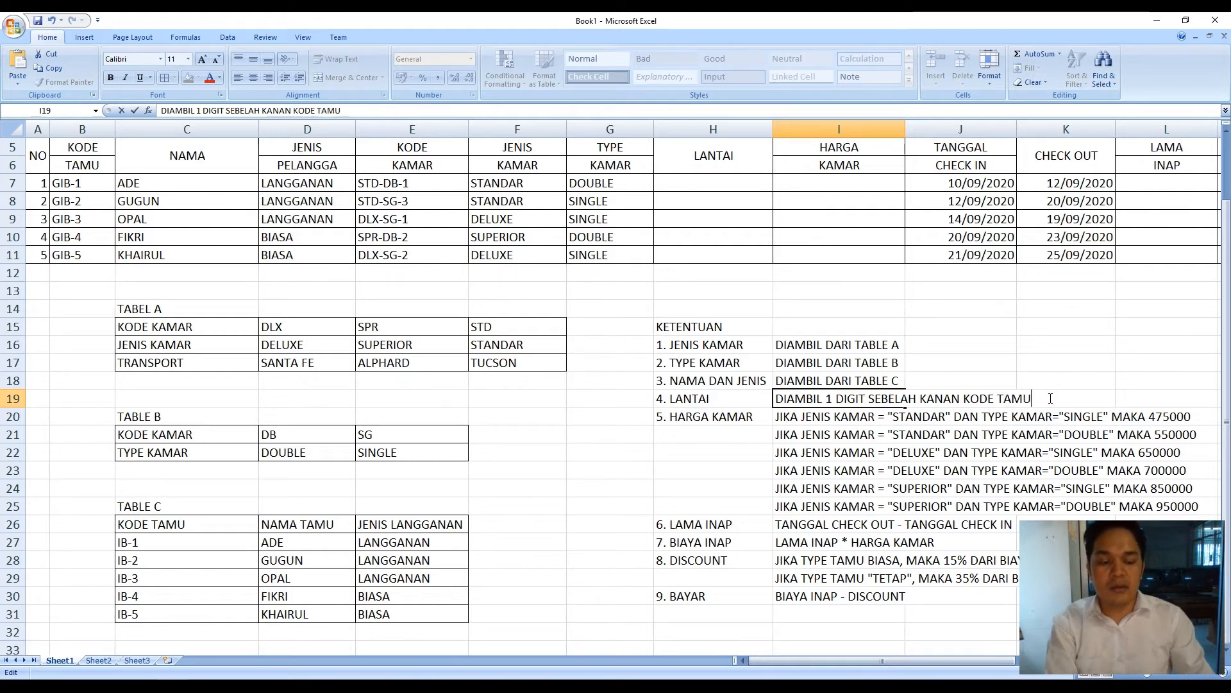
pyautogui.press('Return')
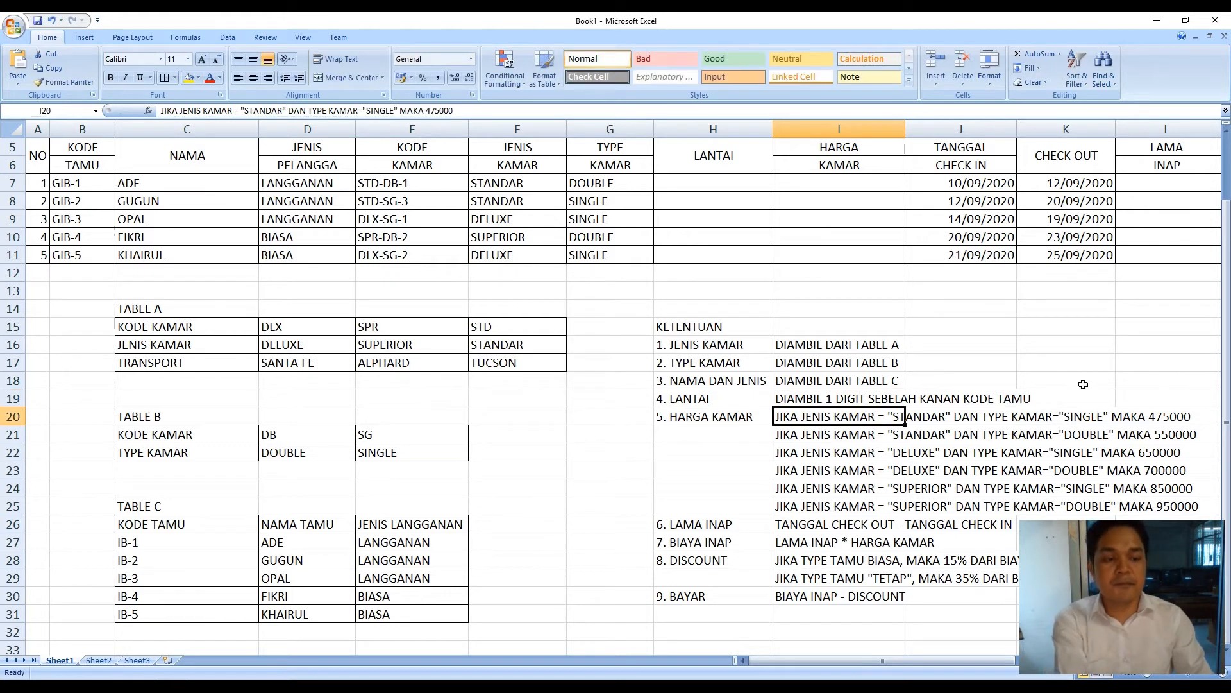
# Recheck the LANTAI rule against the table and undo the last wording change in I19
pyautogui.click(1078, 383)
pyautogui.click(695, 181)
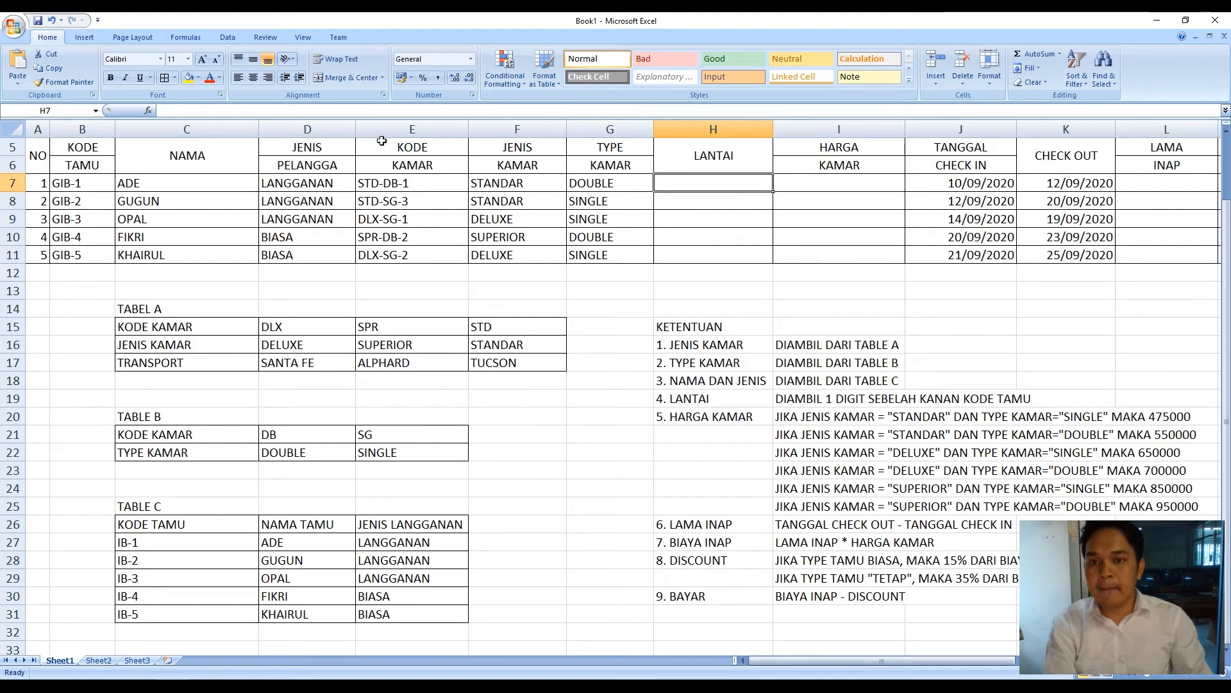
pyautogui.click(1014, 398)
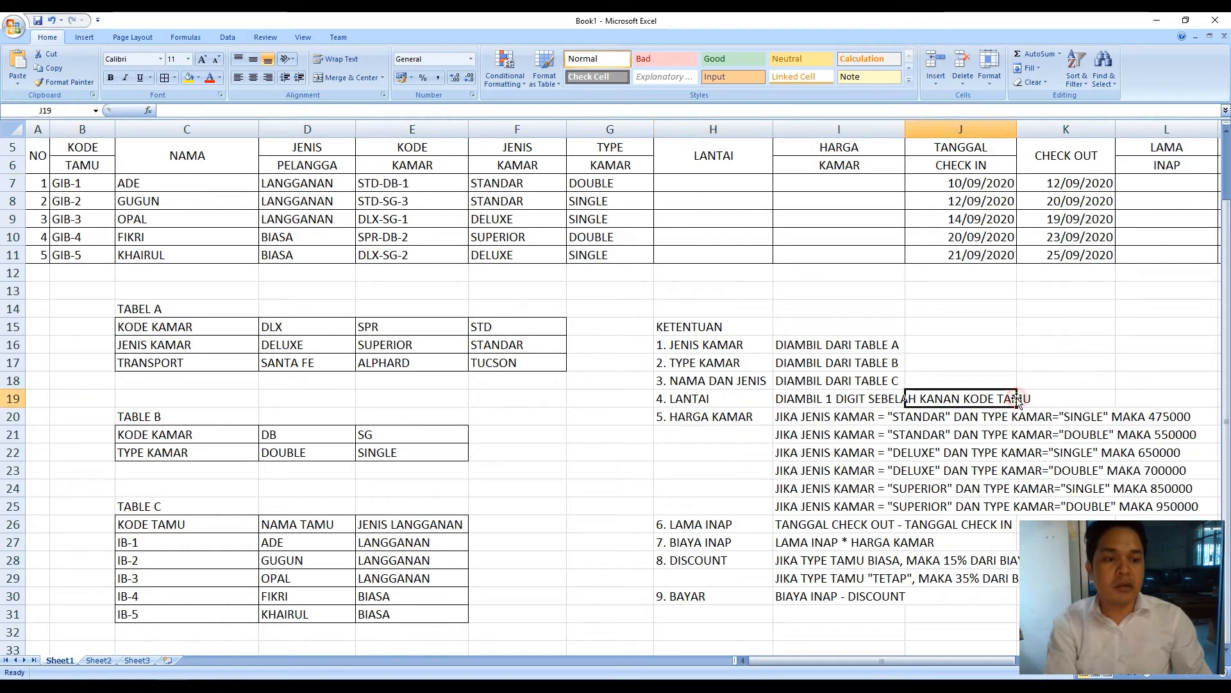
pyautogui.hotkey('ctrl', 'z')
pyautogui.click(1024, 402)
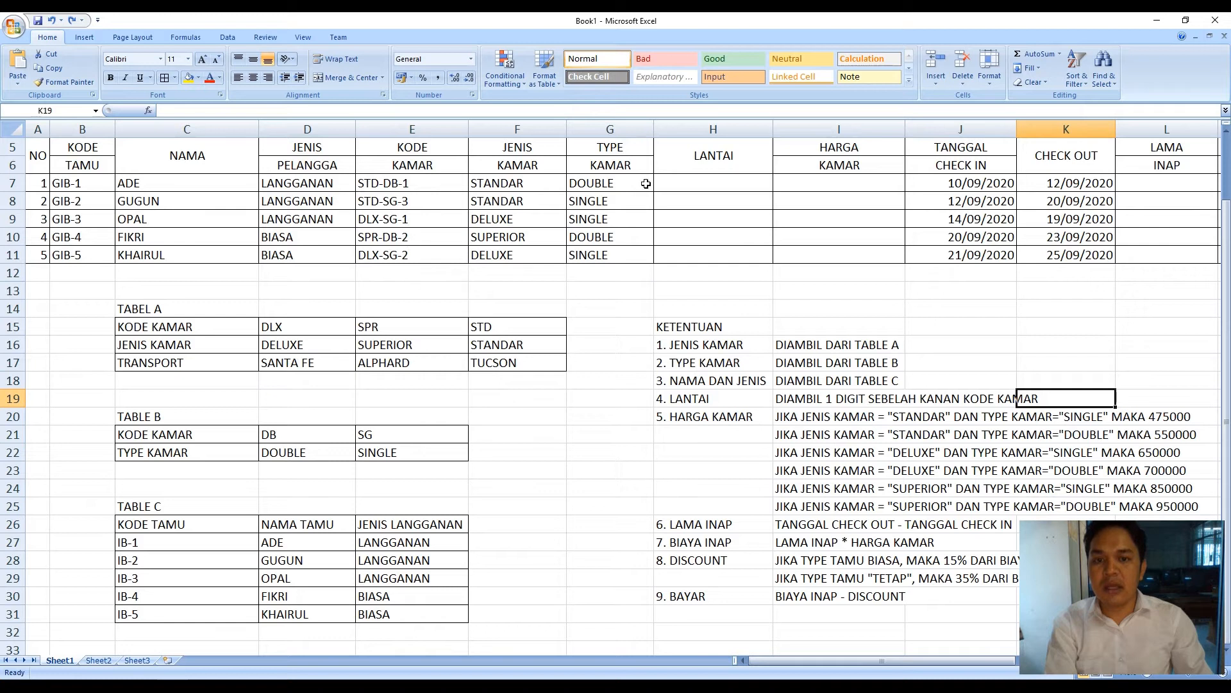
# Enter =RIGHT(E7;1) in H7 of the LANTAI column and fill it down through H11
pyautogui.click(702, 182)
pyautogui.write('=')
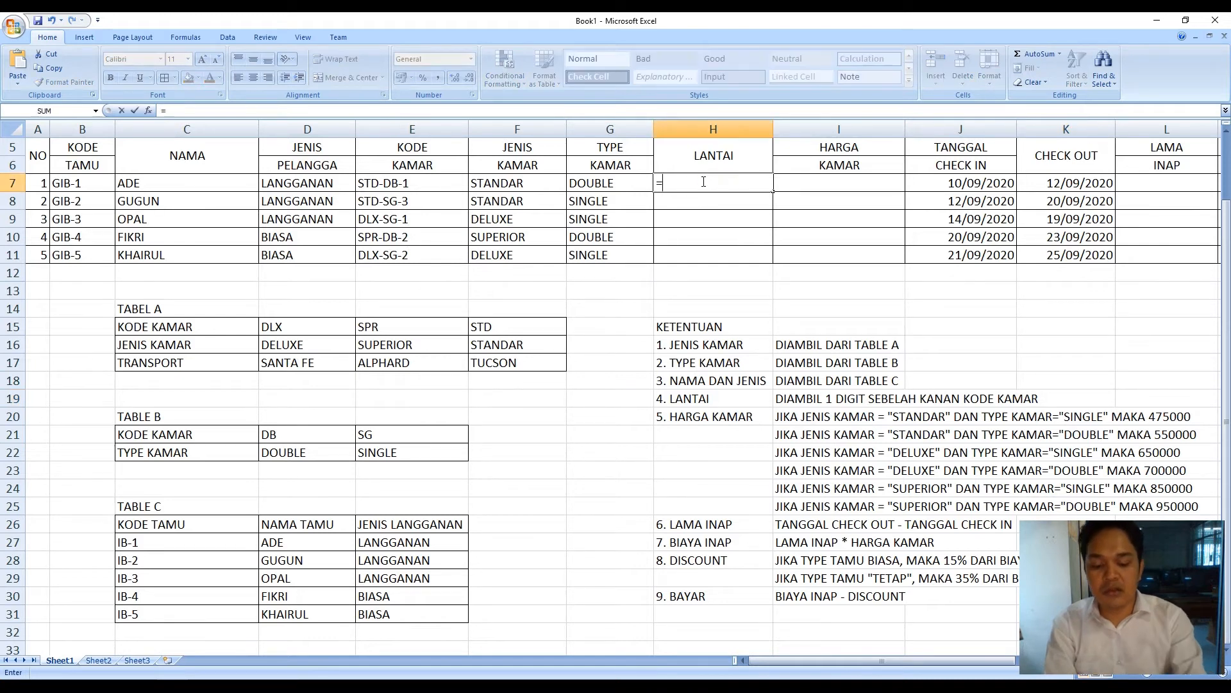
pyautogui.write('RIGHT(')
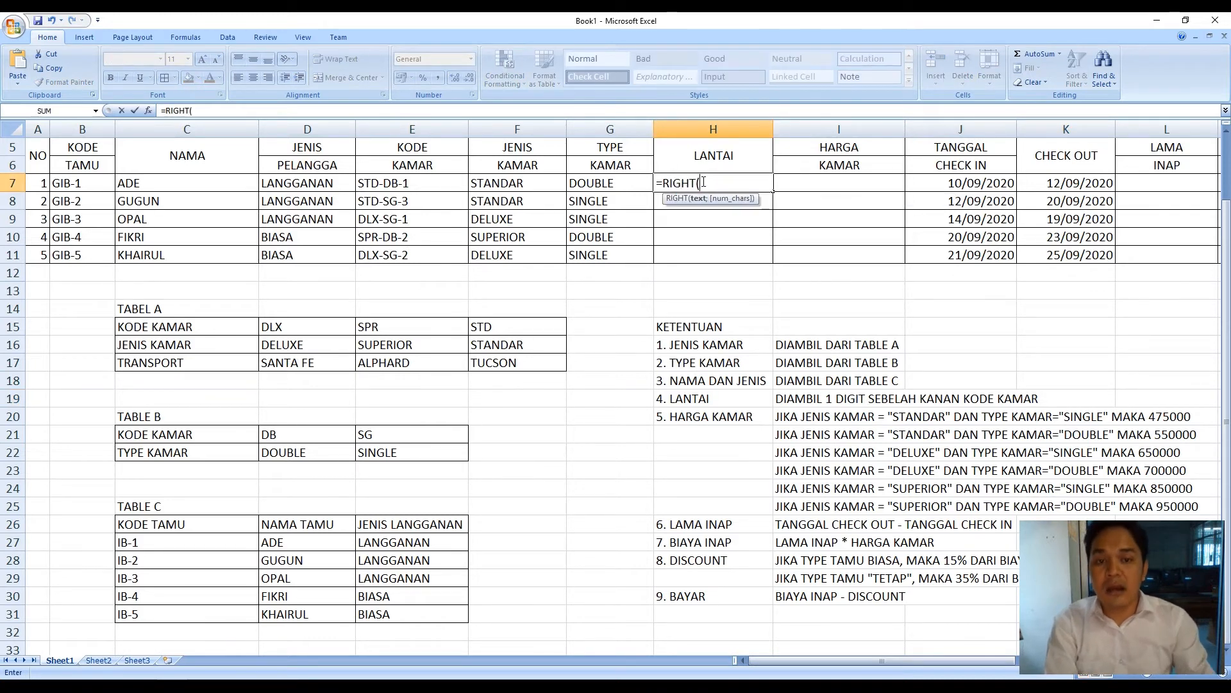
pyautogui.click(436, 181)
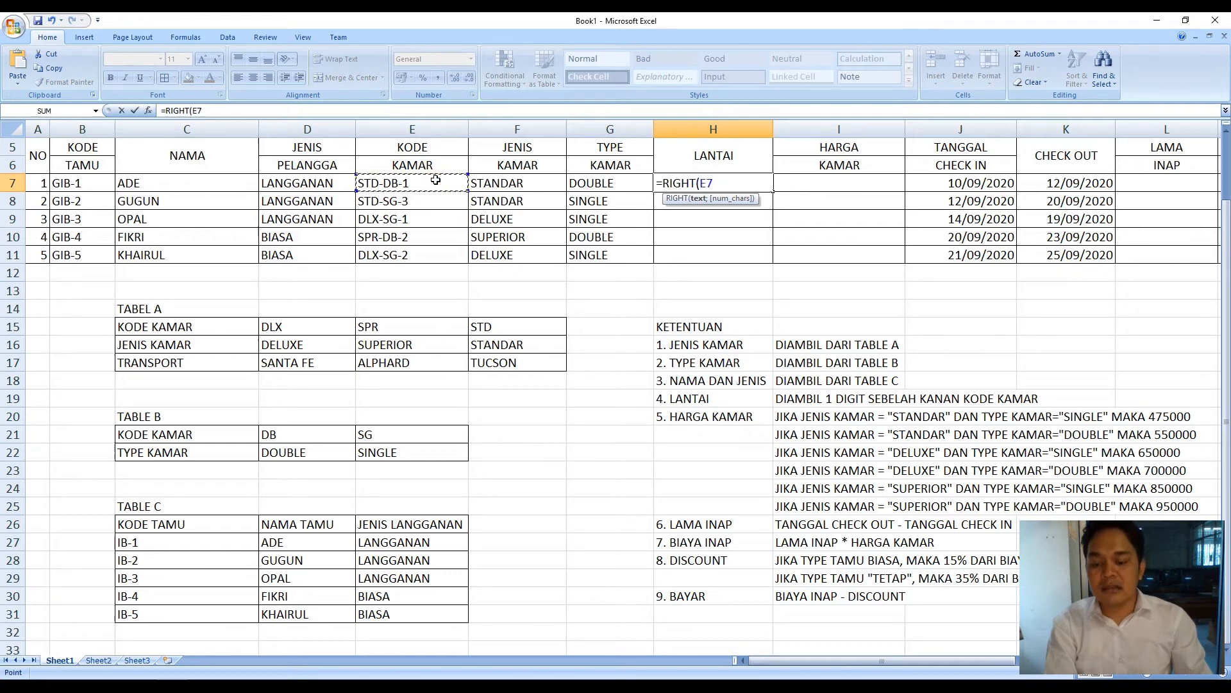
pyautogui.write(';1)')
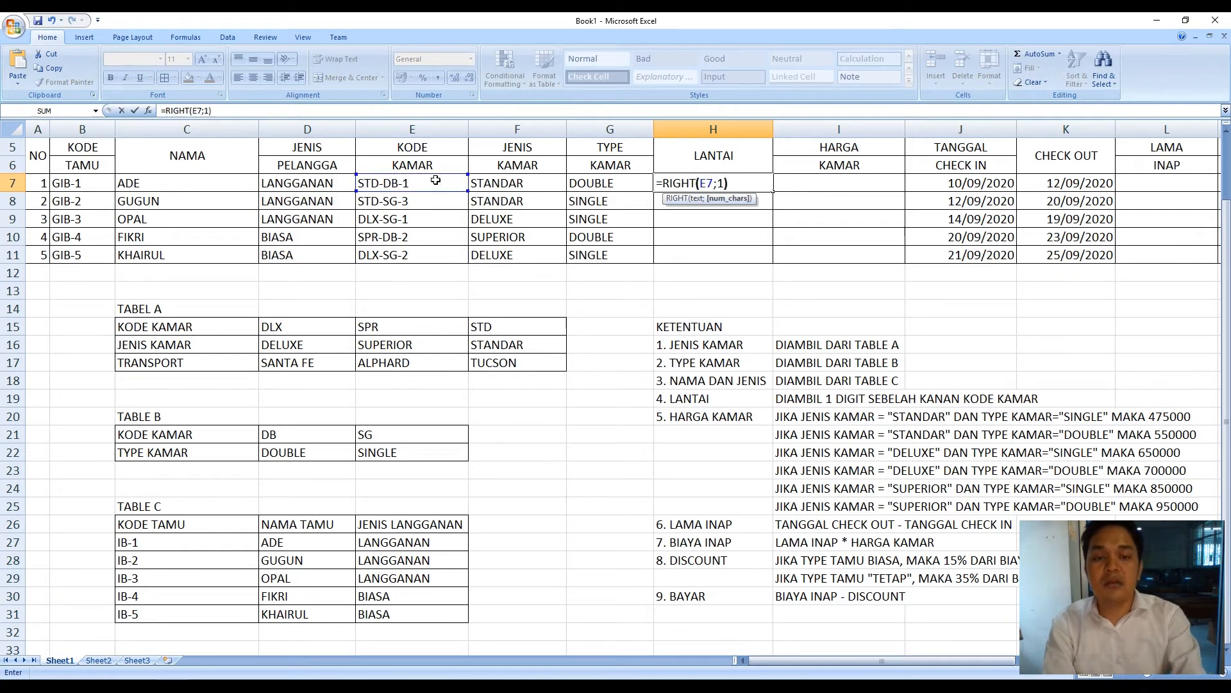
pyautogui.press('Return')
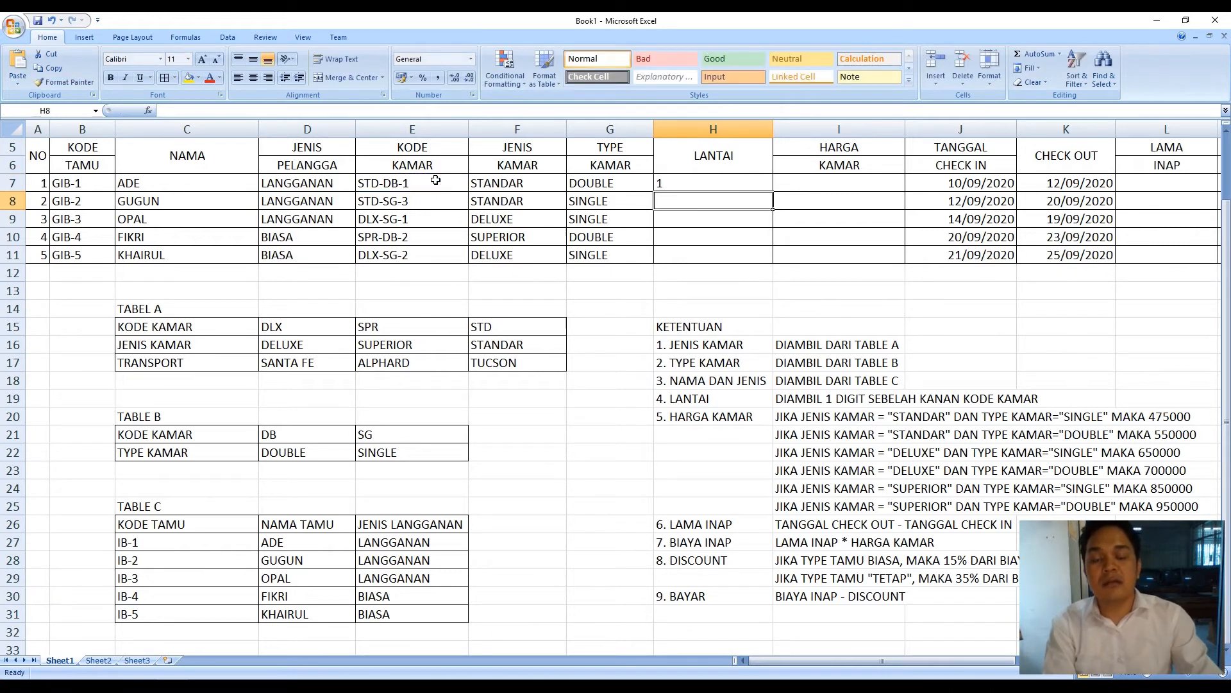
pyautogui.click(756, 184)
pyautogui.moveTo(774, 193); pyautogui.dragTo(767, 272)
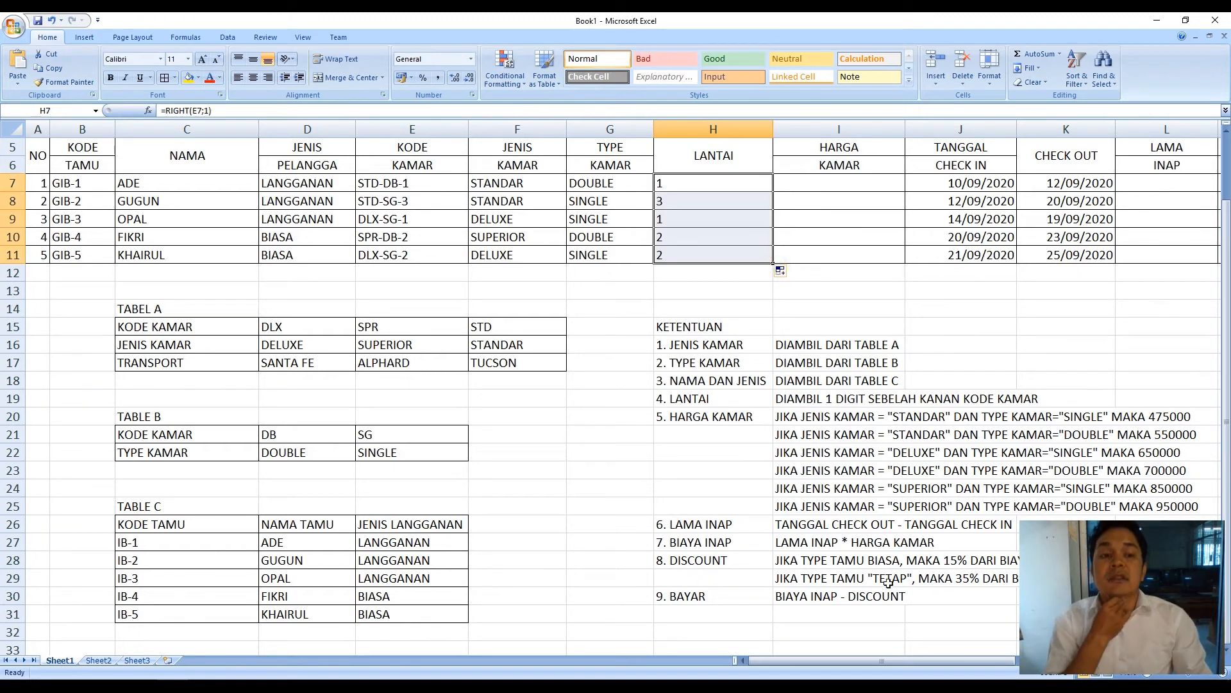
# Start an IF formula in I7 of the HARGA KAMAR column
pyautogui.moveTo(778, 663); pyautogui.dragTo(837, 663)
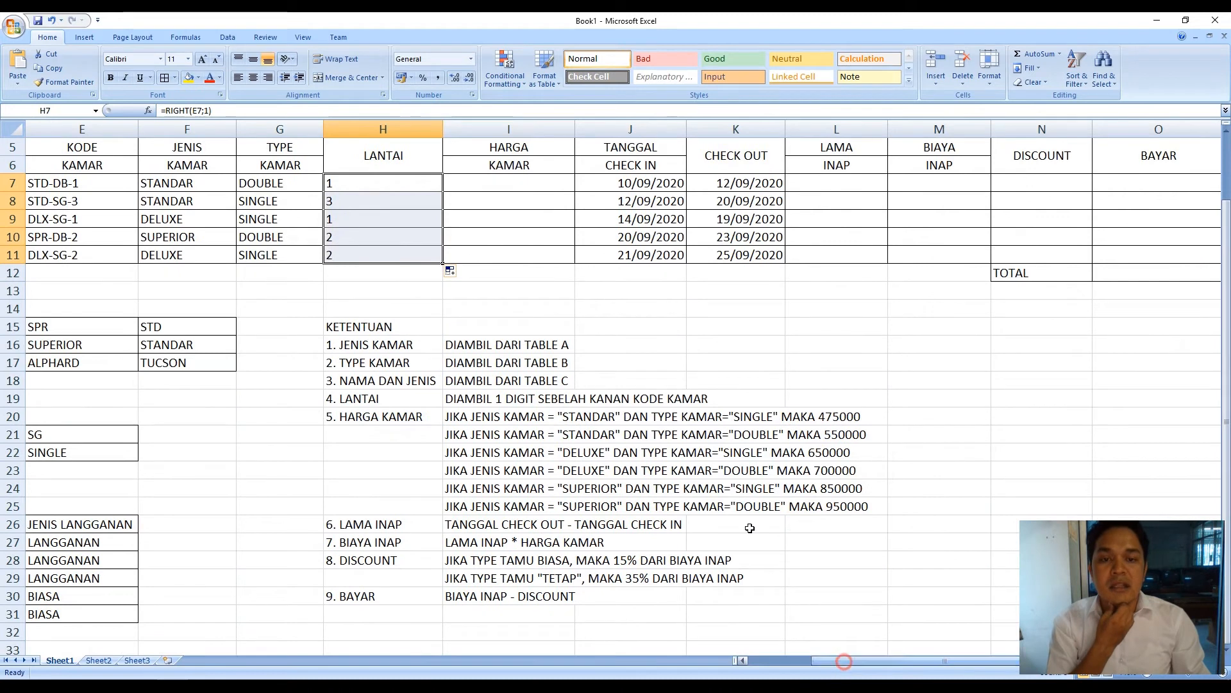
pyautogui.scroll(1, 635, 301)
pyautogui.scroll(-1, 634, 301)
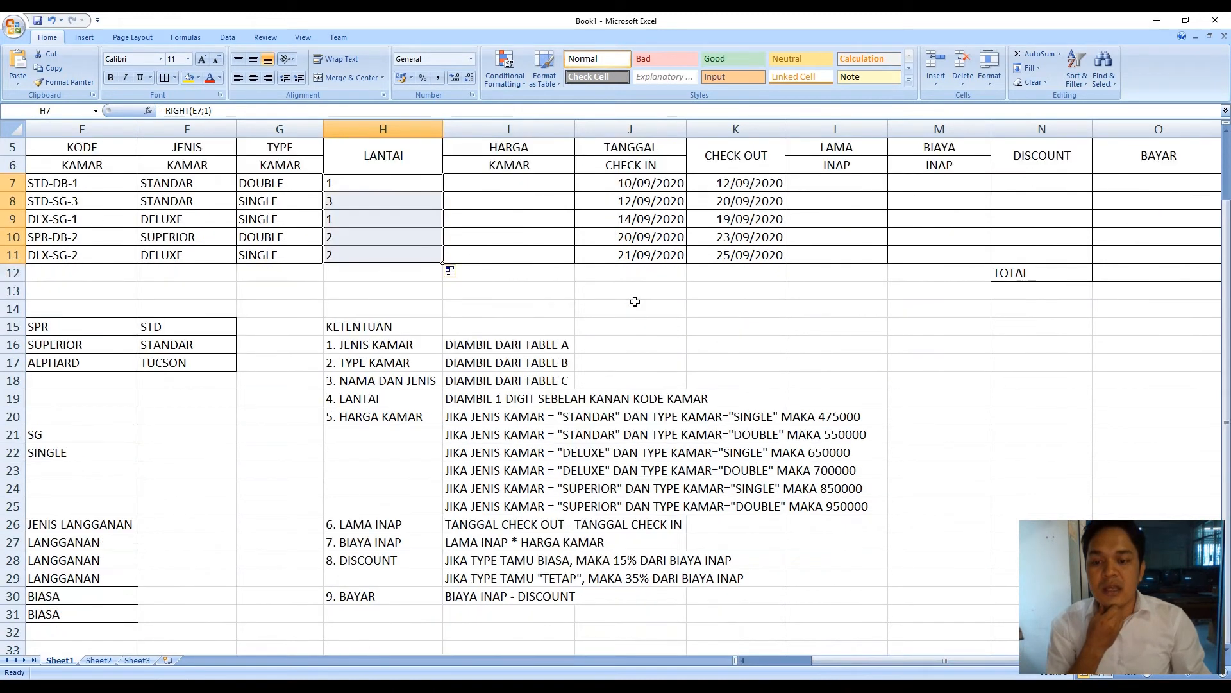
pyautogui.click(501, 185)
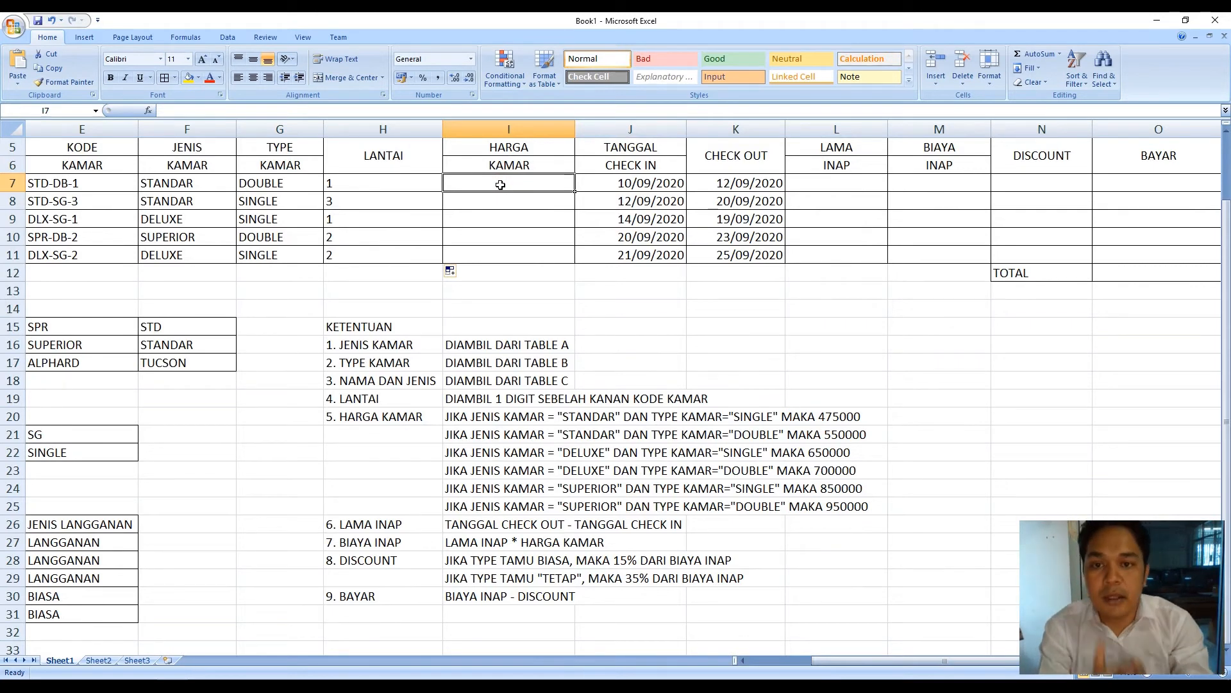
pyautogui.write('IF')
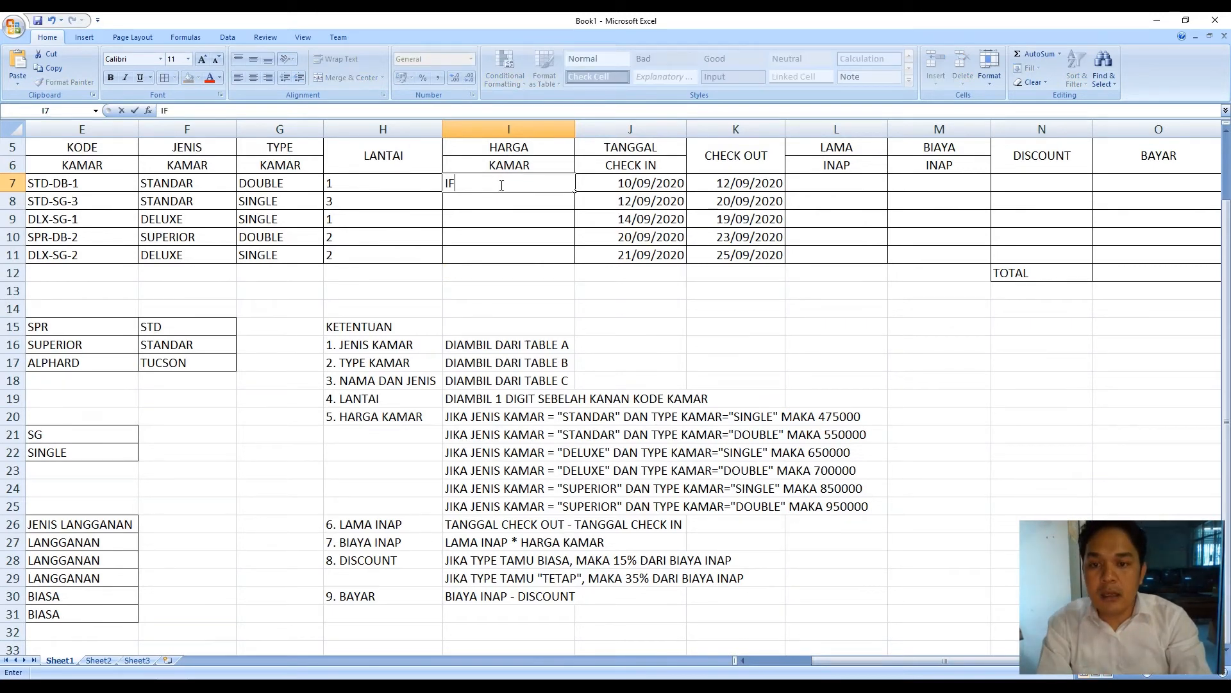
pyautogui.press('BackSpace')
pyautogui.write('=')
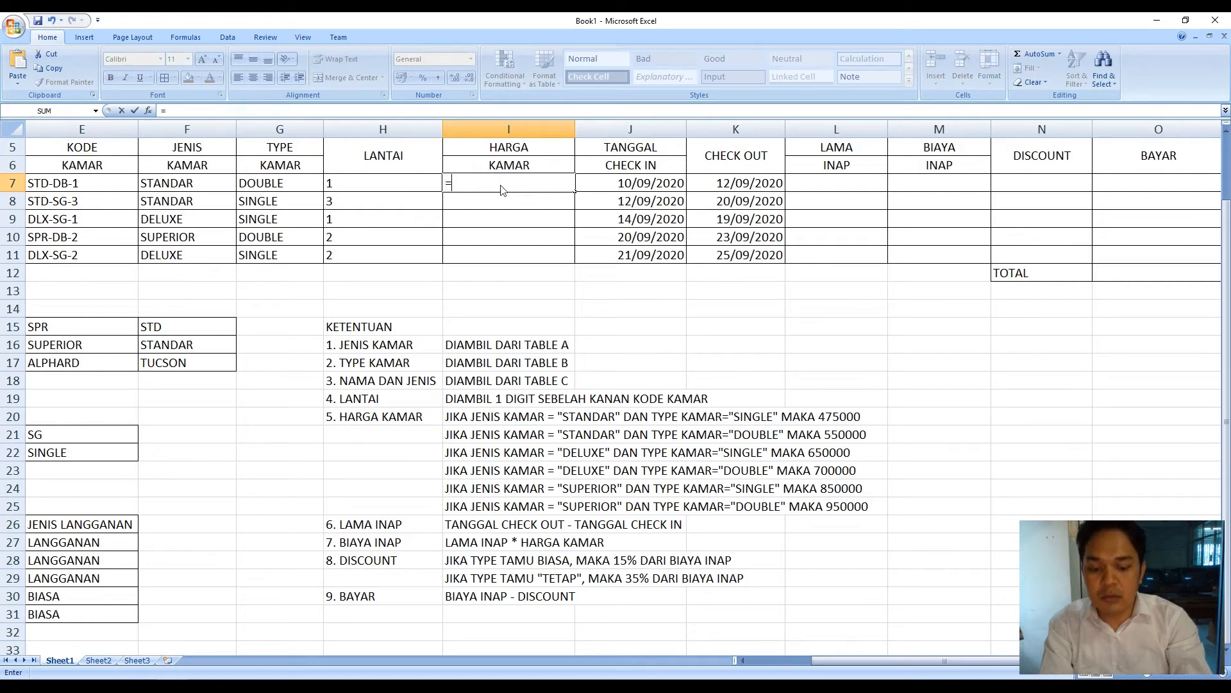
pyautogui.write('IF(')
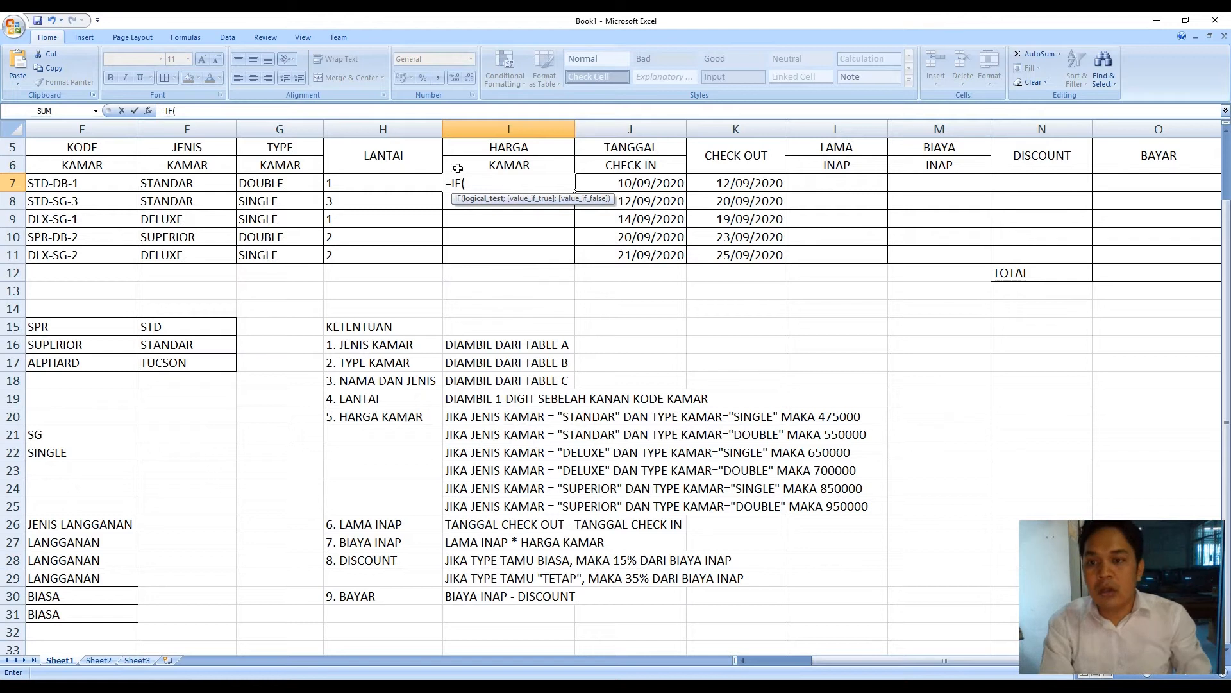
pyautogui.click(192, 182)
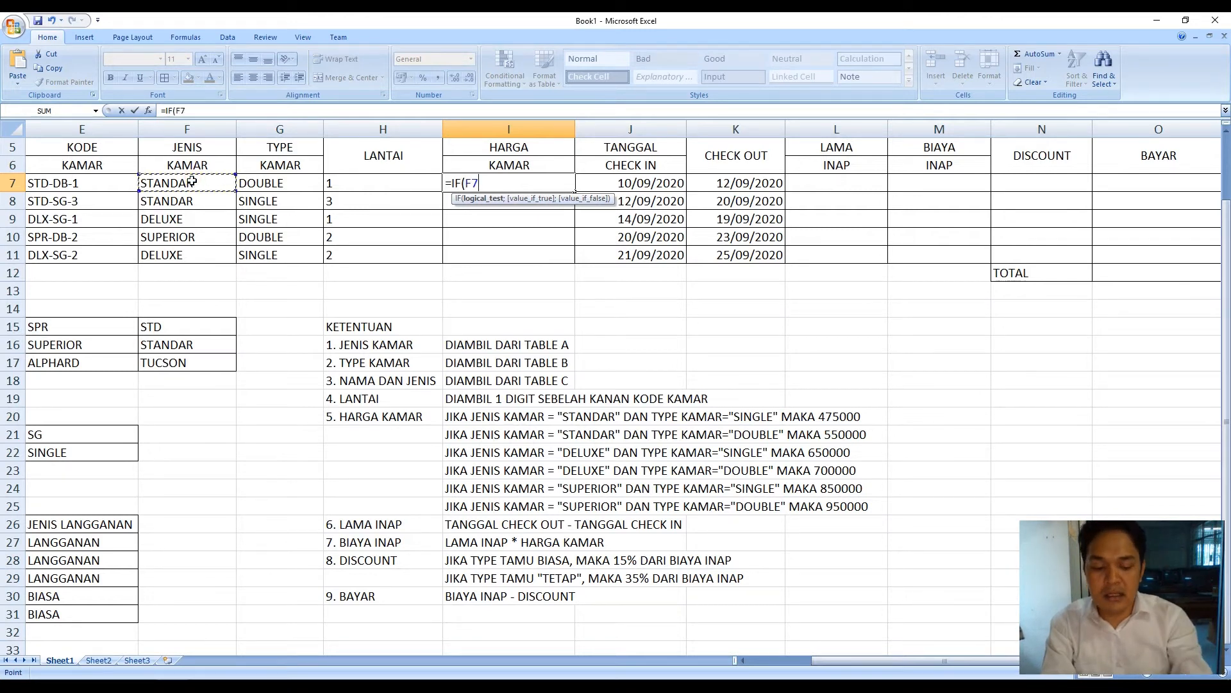
pyautogui.write('="S')
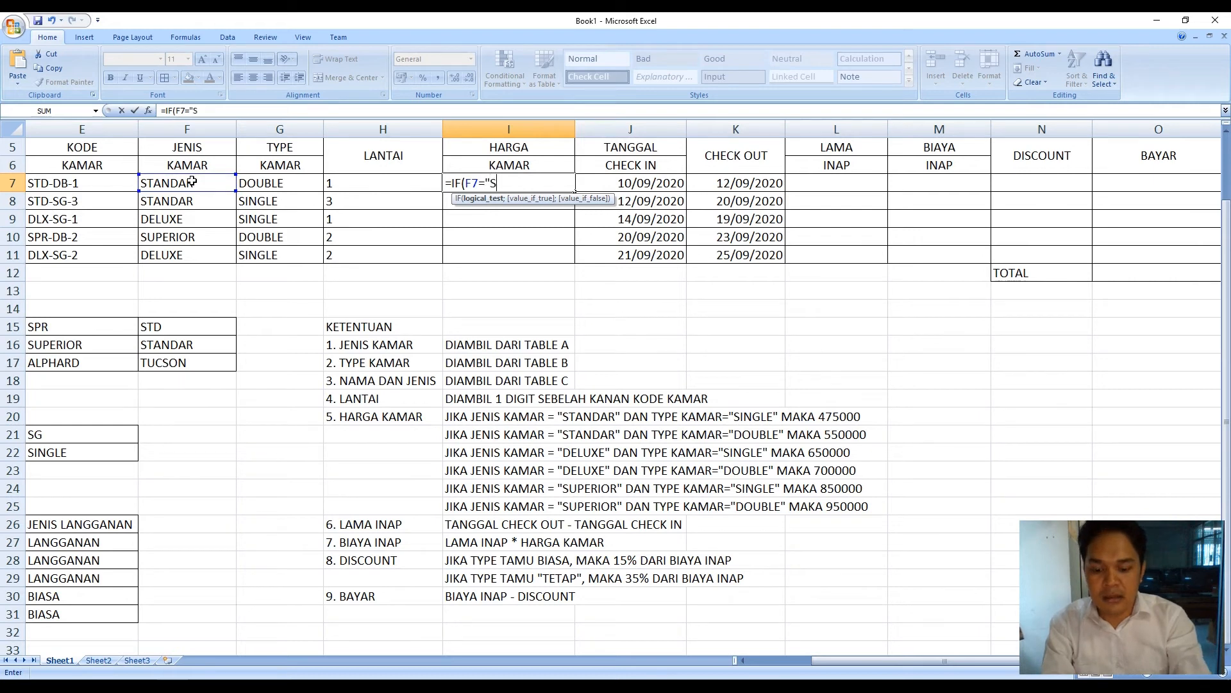
pyautogui.write('TANDAR')
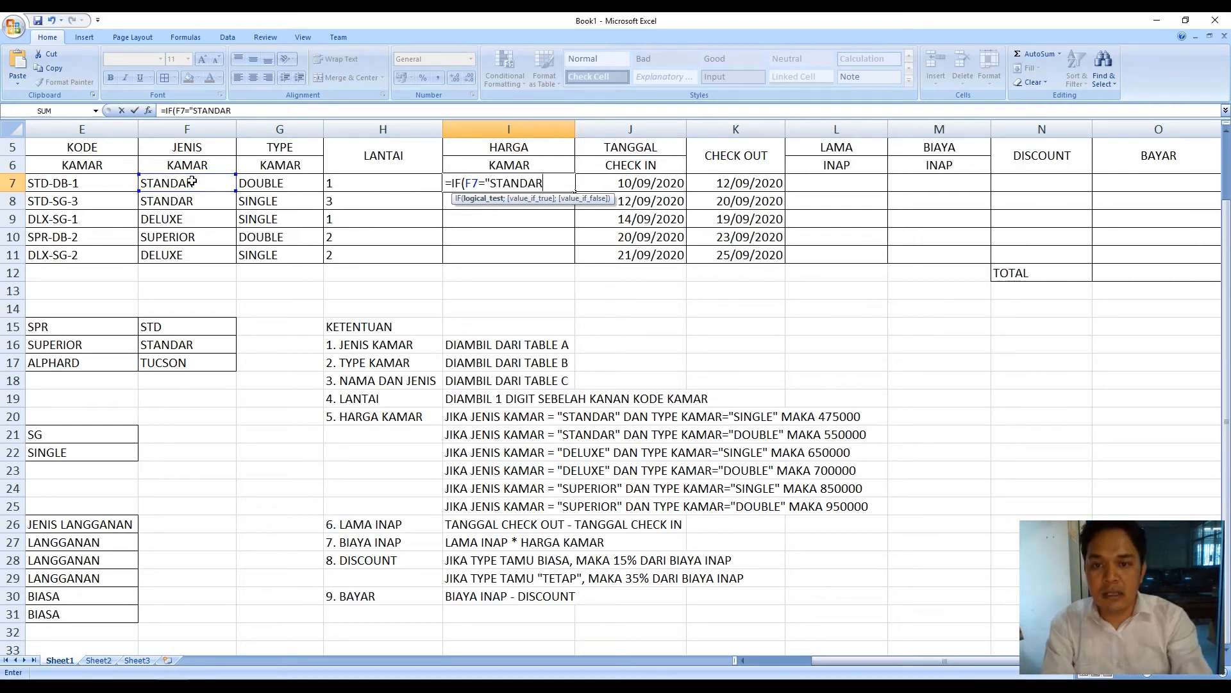
pyautogui.press('BackSpace')
pyautogui.press('BackSpace')
pyautogui.press('BackSpace')
pyautogui.press('BackSpace')
pyautogui.press('BackSpace')
pyautogui.press('BackSpace')
pyautogui.press('BackSpace')
pyautogui.press('BackSpace')
pyautogui.press('BackSpace')
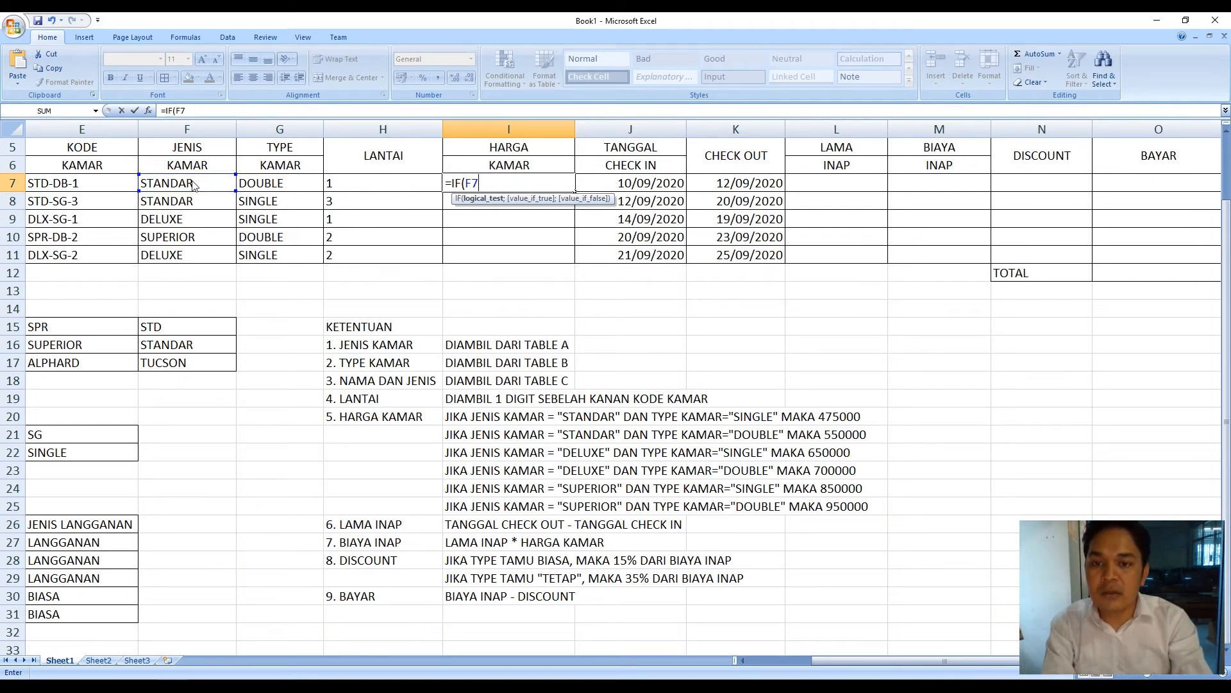
# Set the IF condition in I7 to AND(F7="STANDAR";G7="SINGLE")
pyautogui.write('AND(')
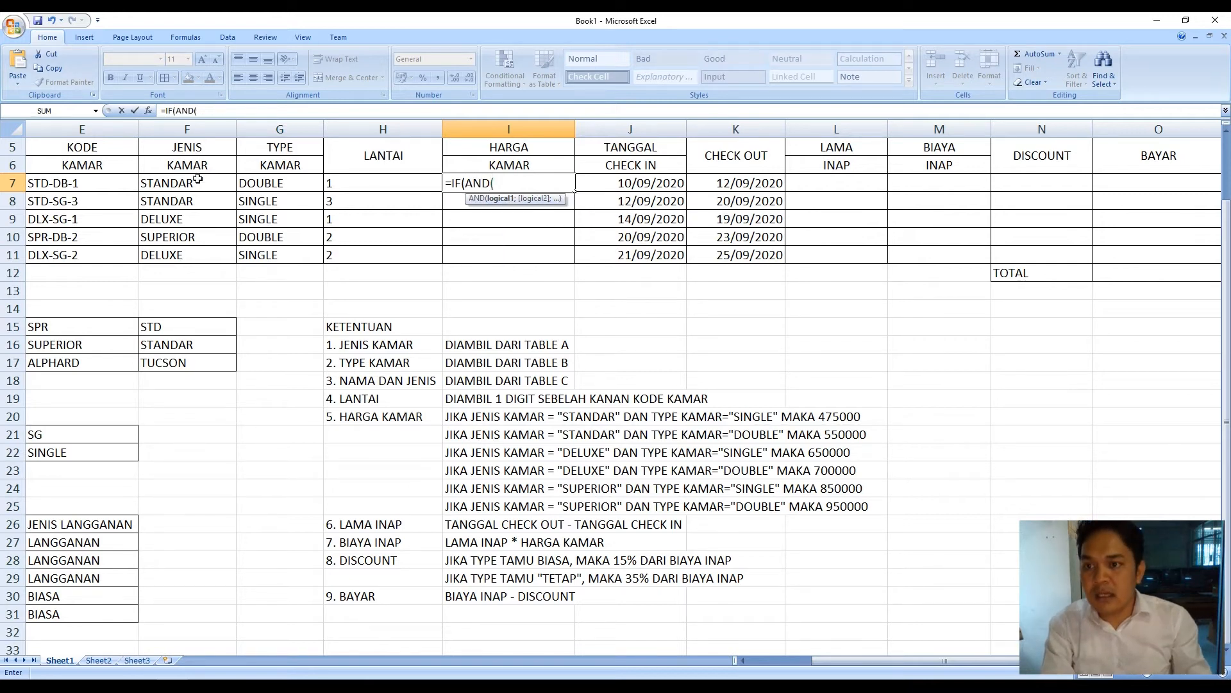
pyautogui.click(194, 182)
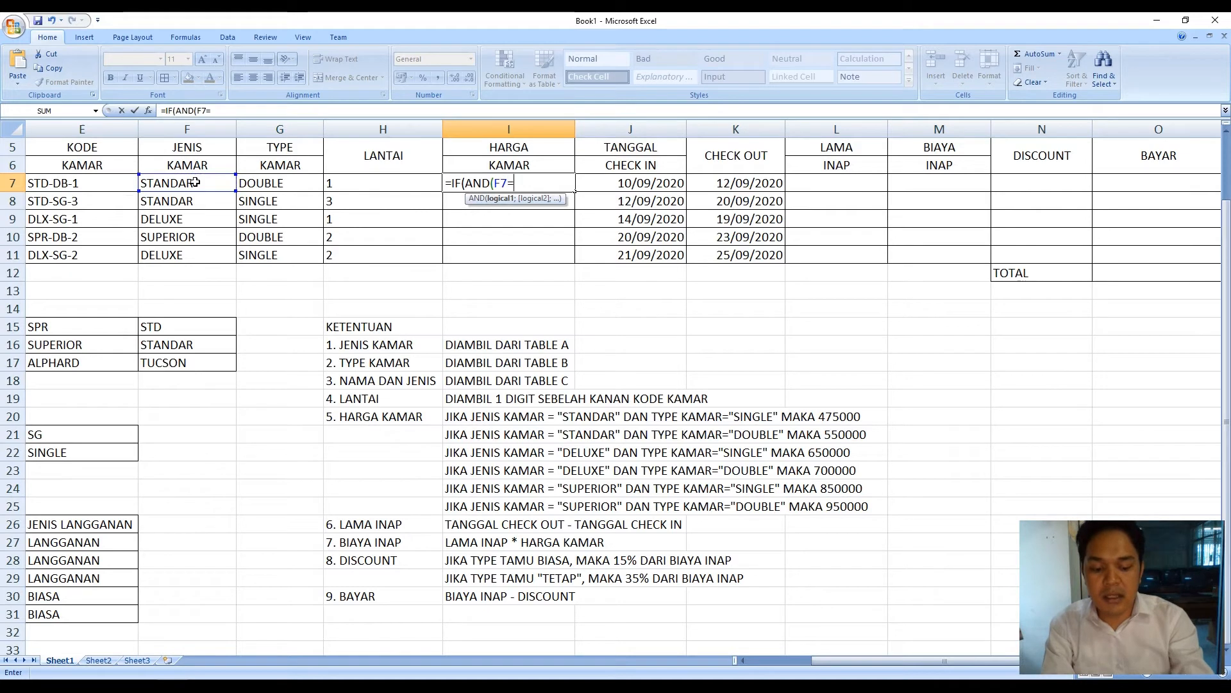
pyautogui.write('="STANDAR')
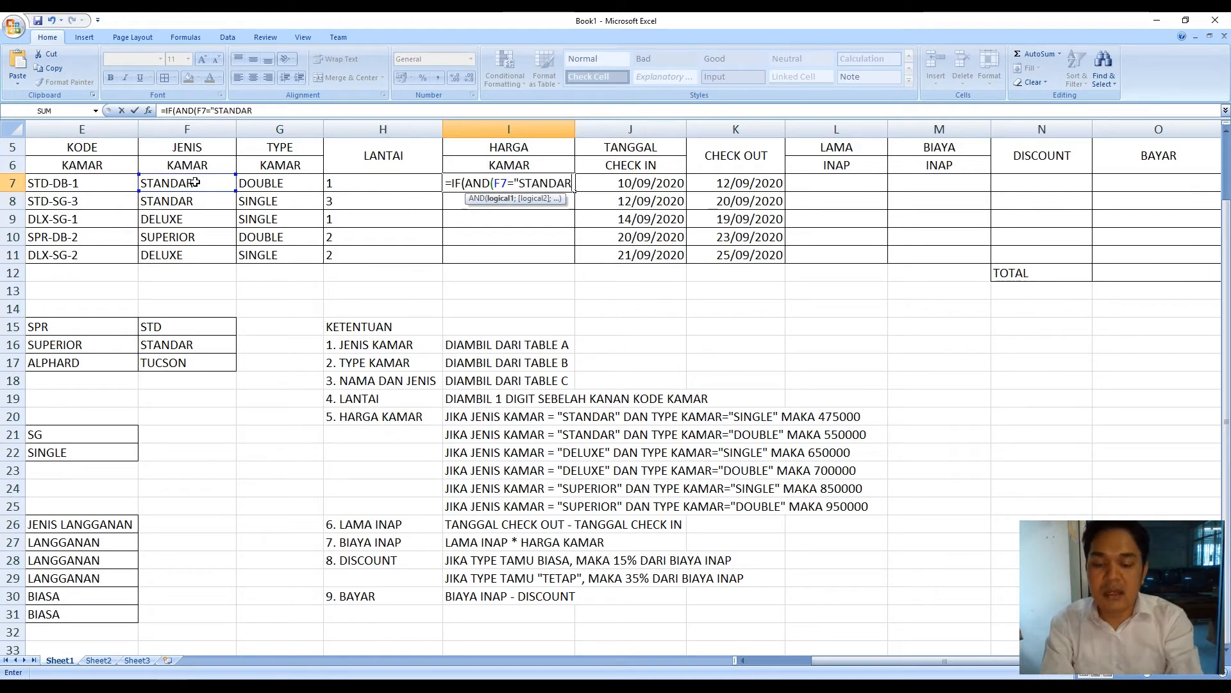
pyautogui.write('";')
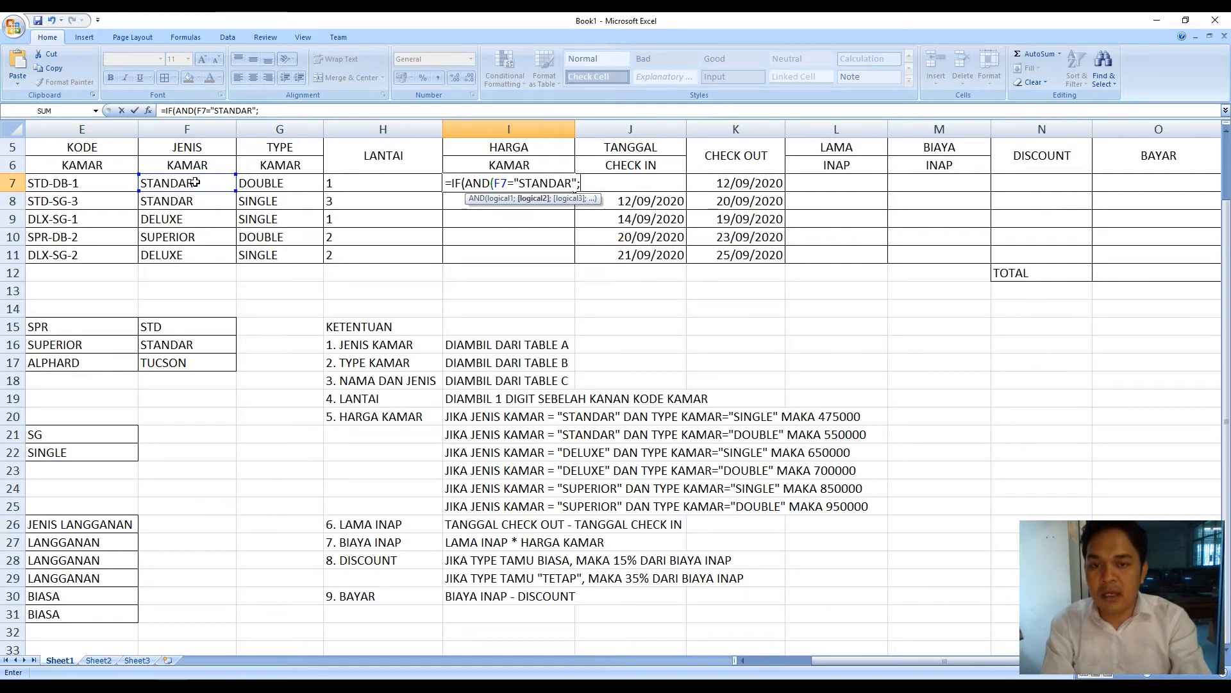
pyautogui.press('BackSpace')
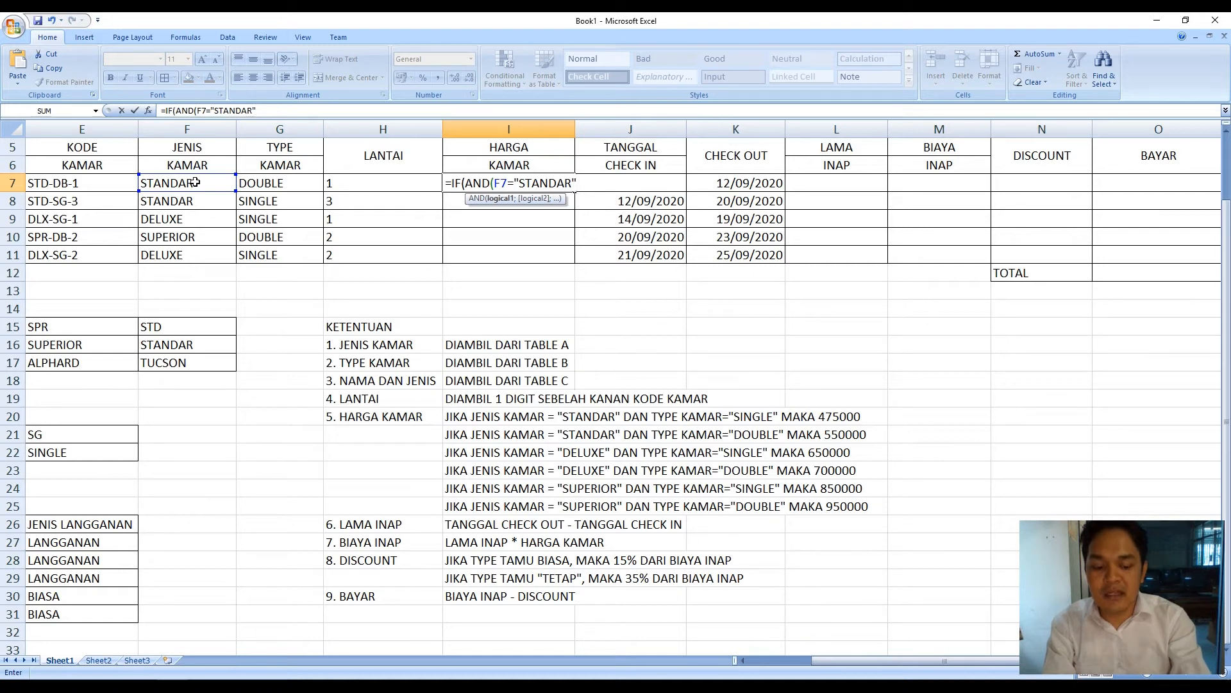
pyautogui.write(';')
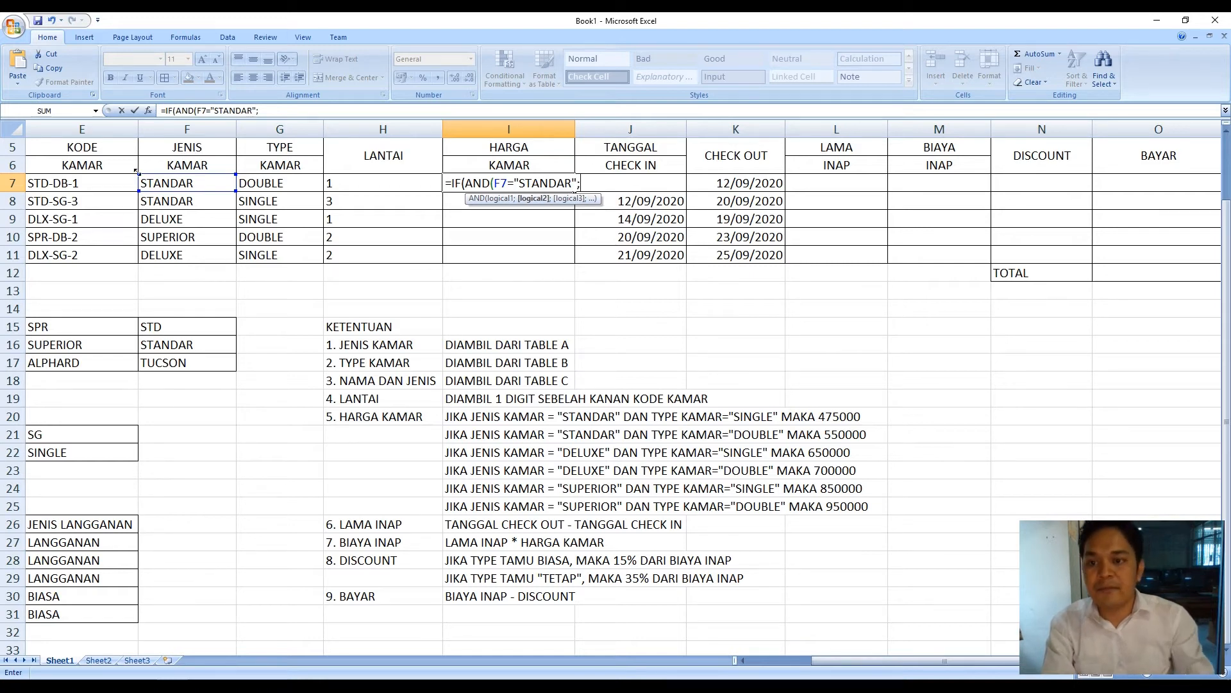
pyautogui.click(263, 182)
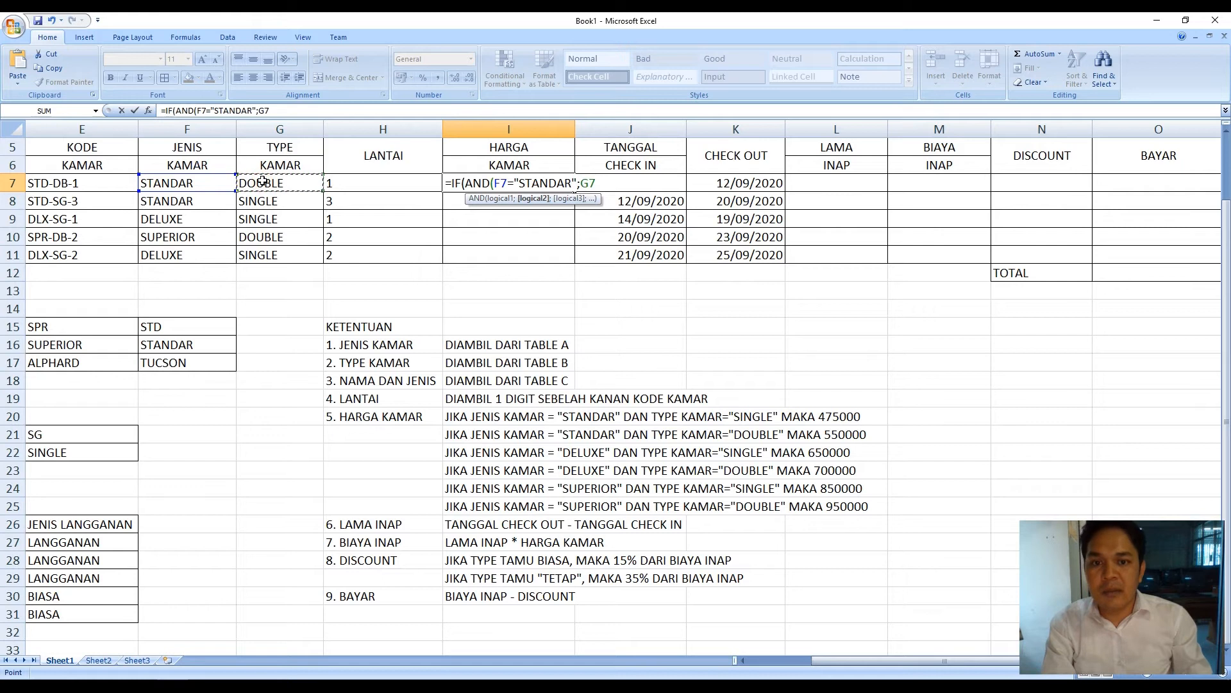
pyautogui.write('="')
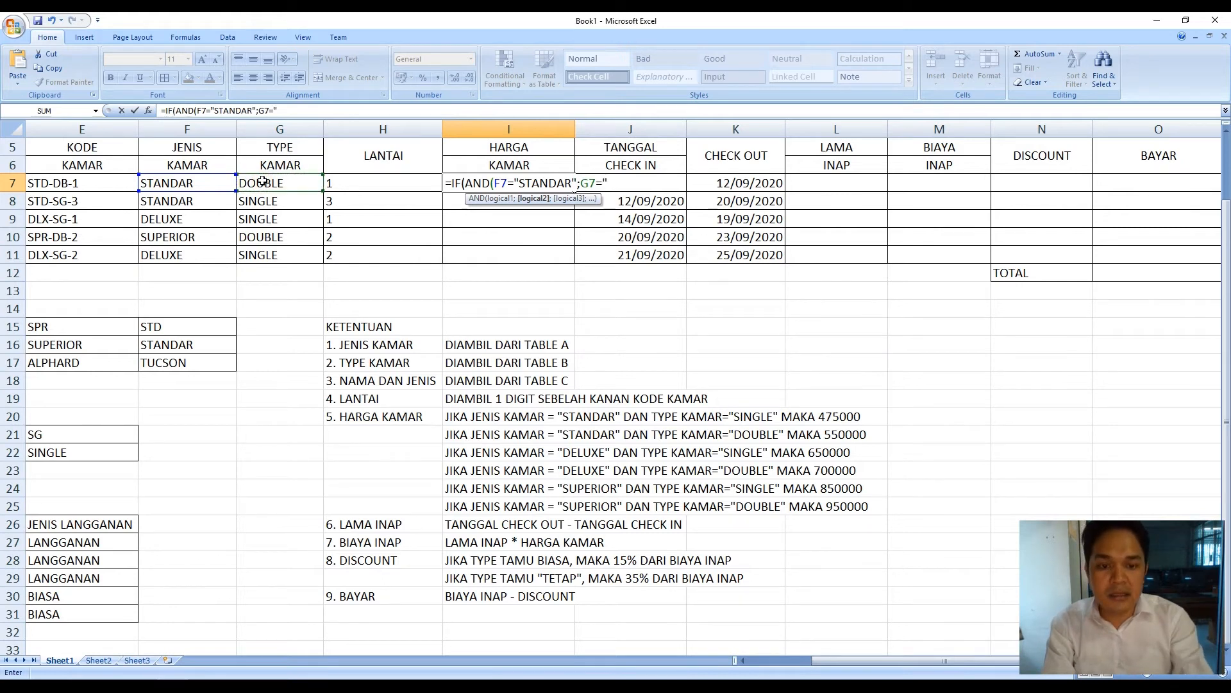
pyautogui.write('SINGLE')
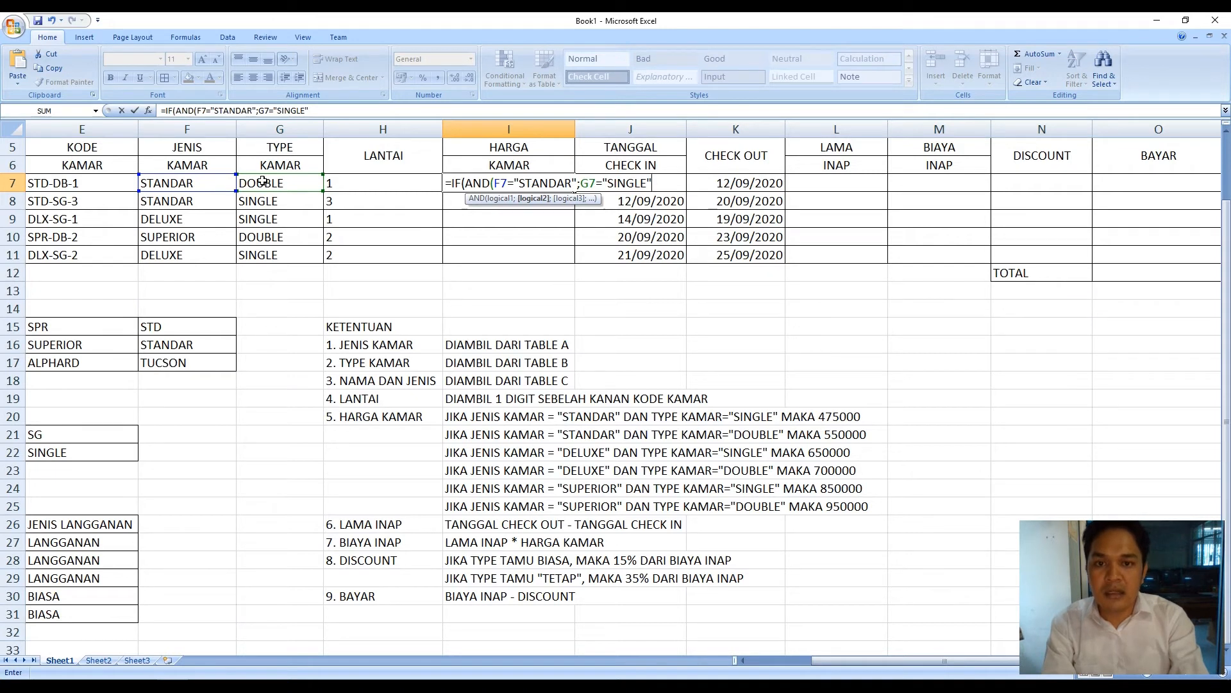
pyautogui.write(');')
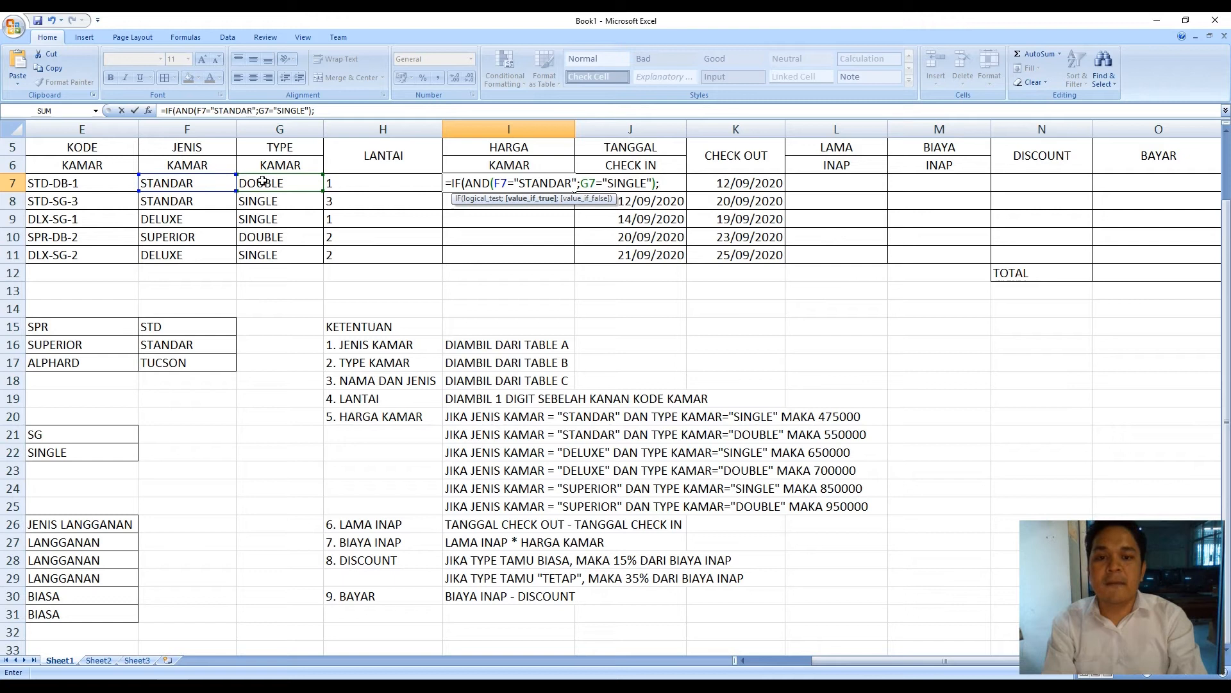
# Enter 475000 as the value if true in the I7 formula and complete it without a value if false
pyautogui.write('47')
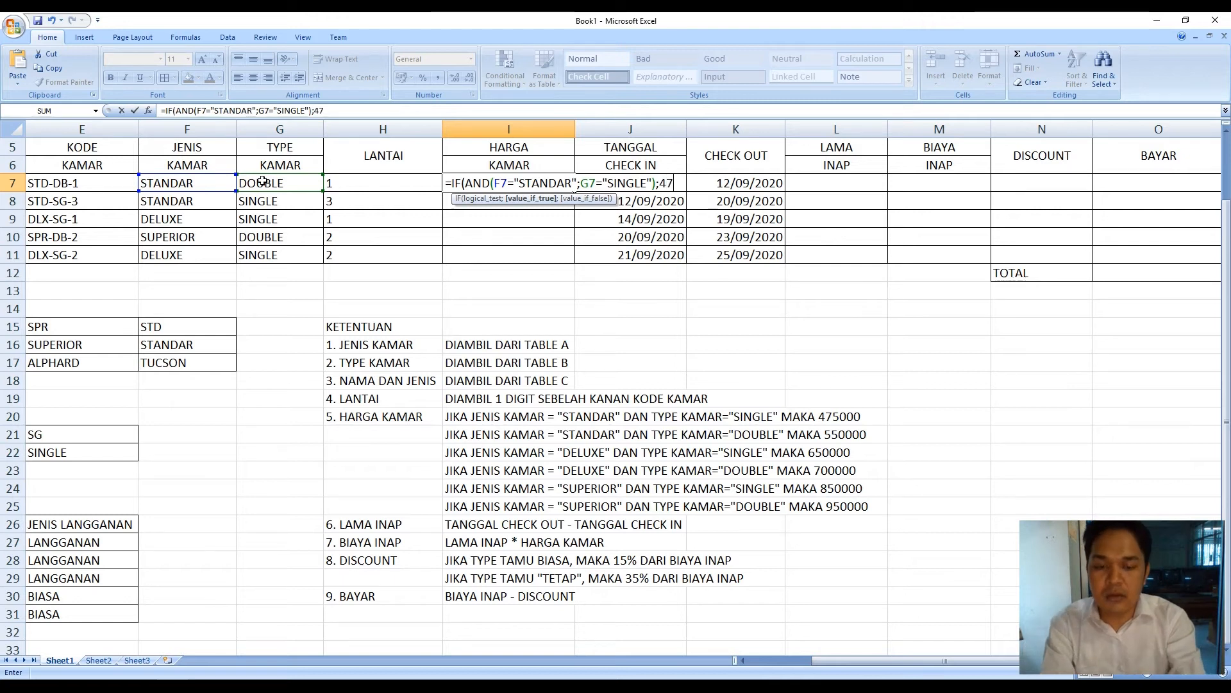
pyautogui.write('5000')
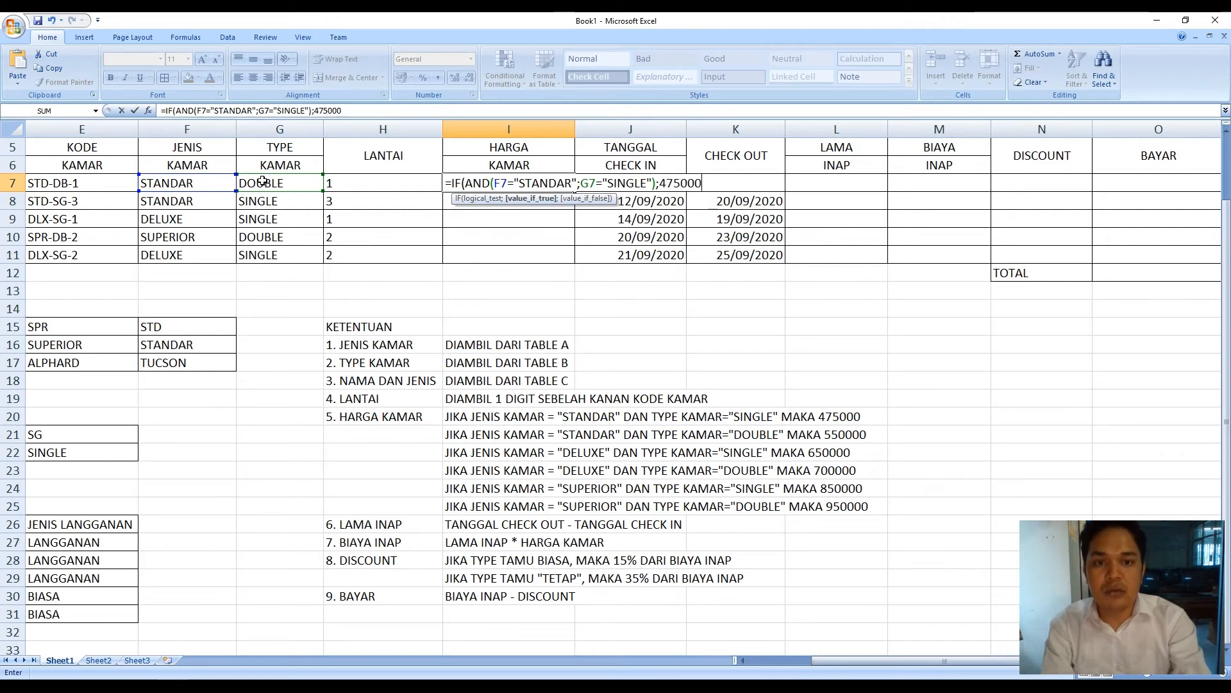
pyautogui.write(')')
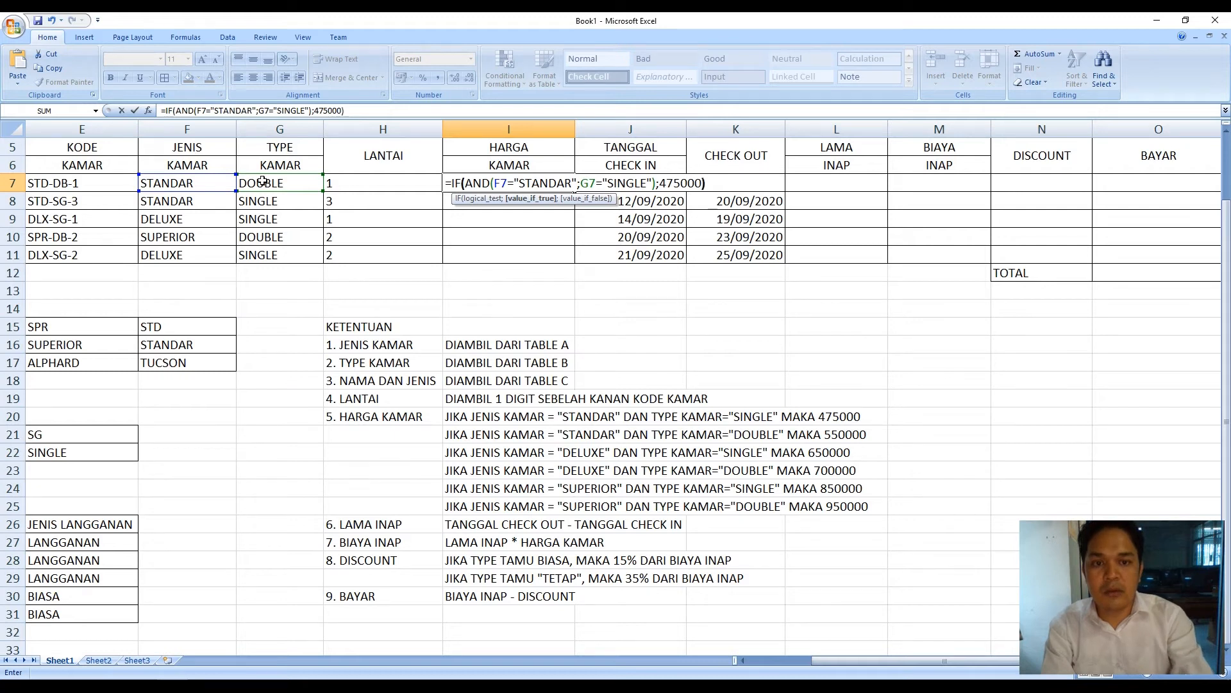
pyautogui.press('Return')
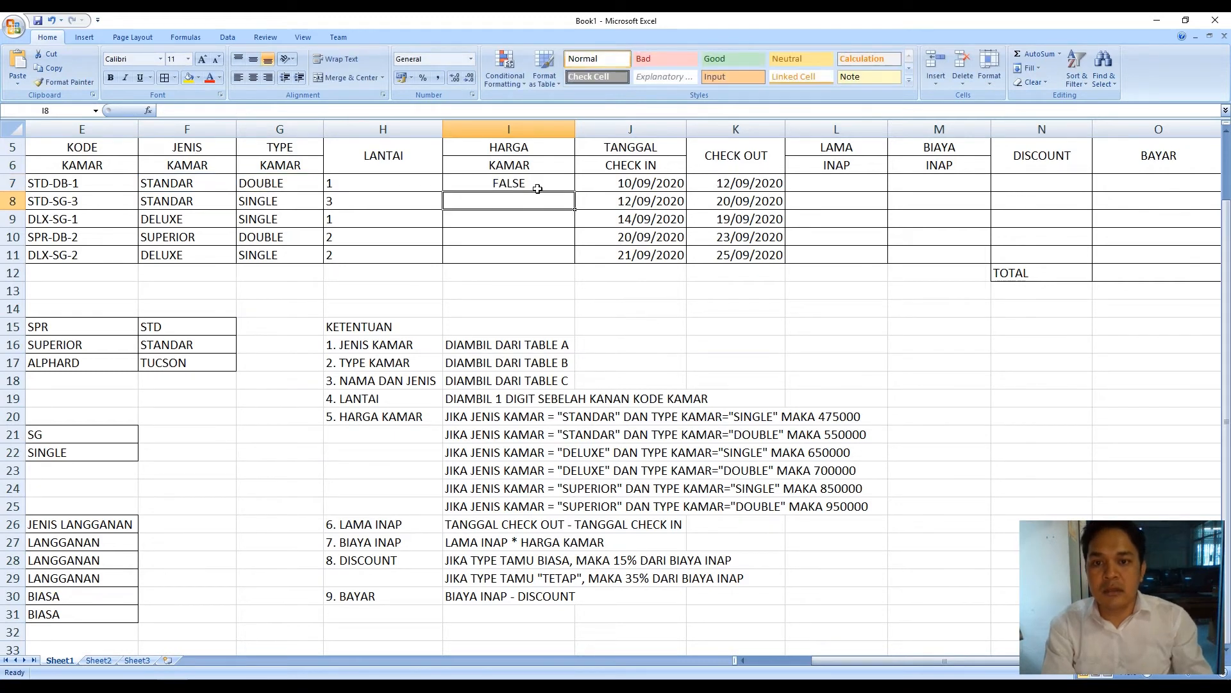
# Review the AND conditions of the I7 formula for JENIS KAMAR and TYPE KAMAR without changing them
pyautogui.click(537, 188)
pyautogui.click(185, 111)
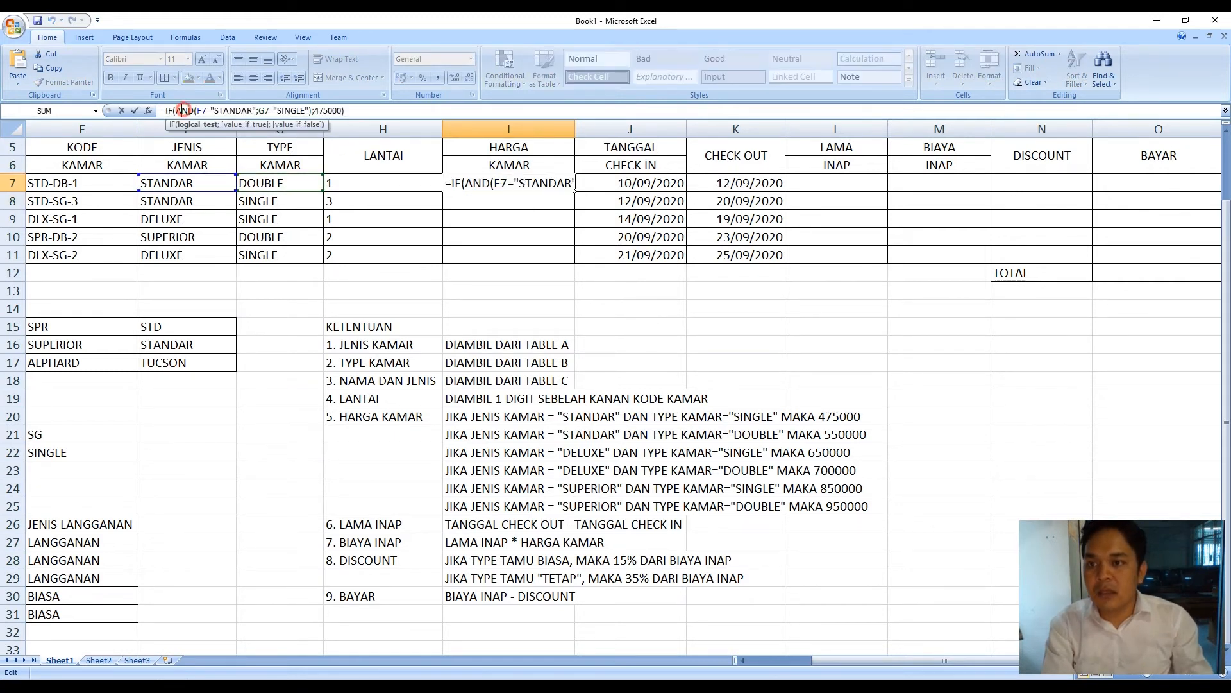
pyautogui.click(201, 111)
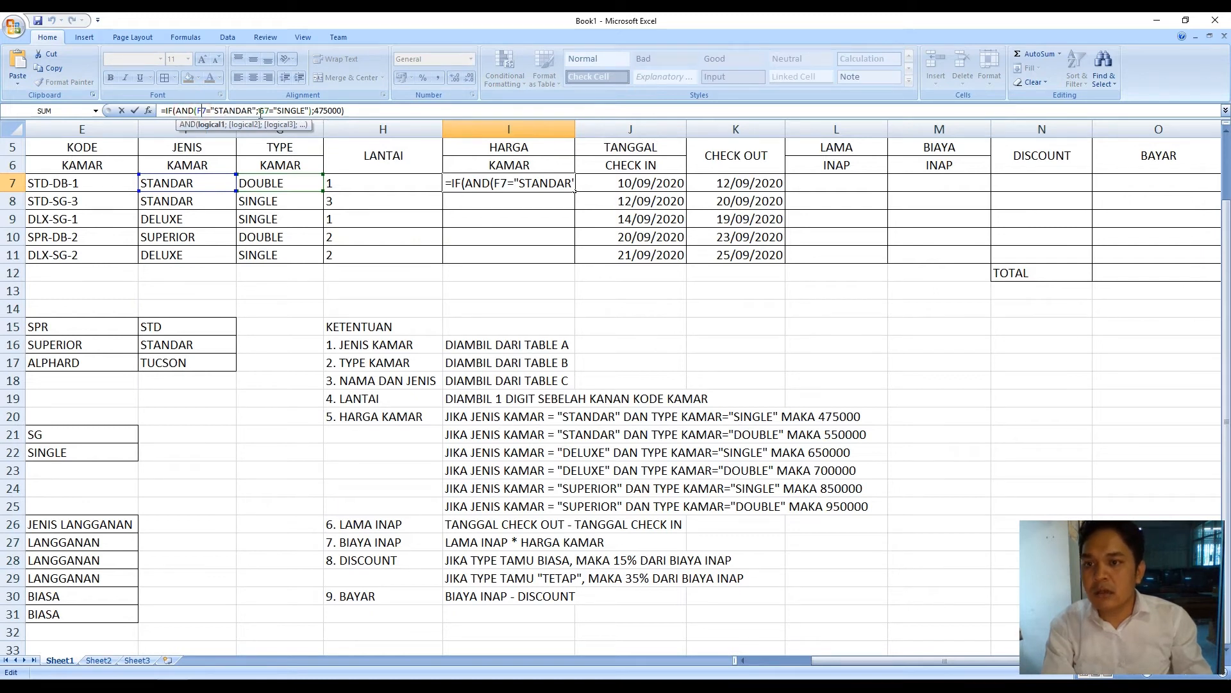
pyautogui.click(261, 110)
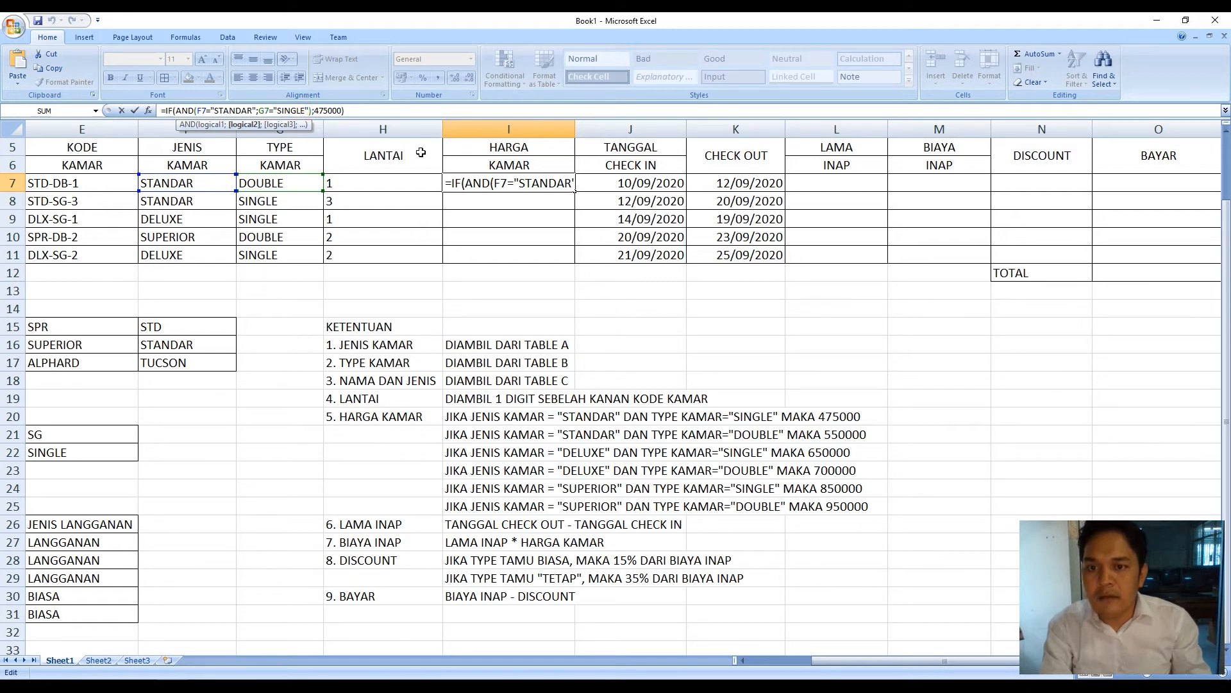
pyautogui.write(')')
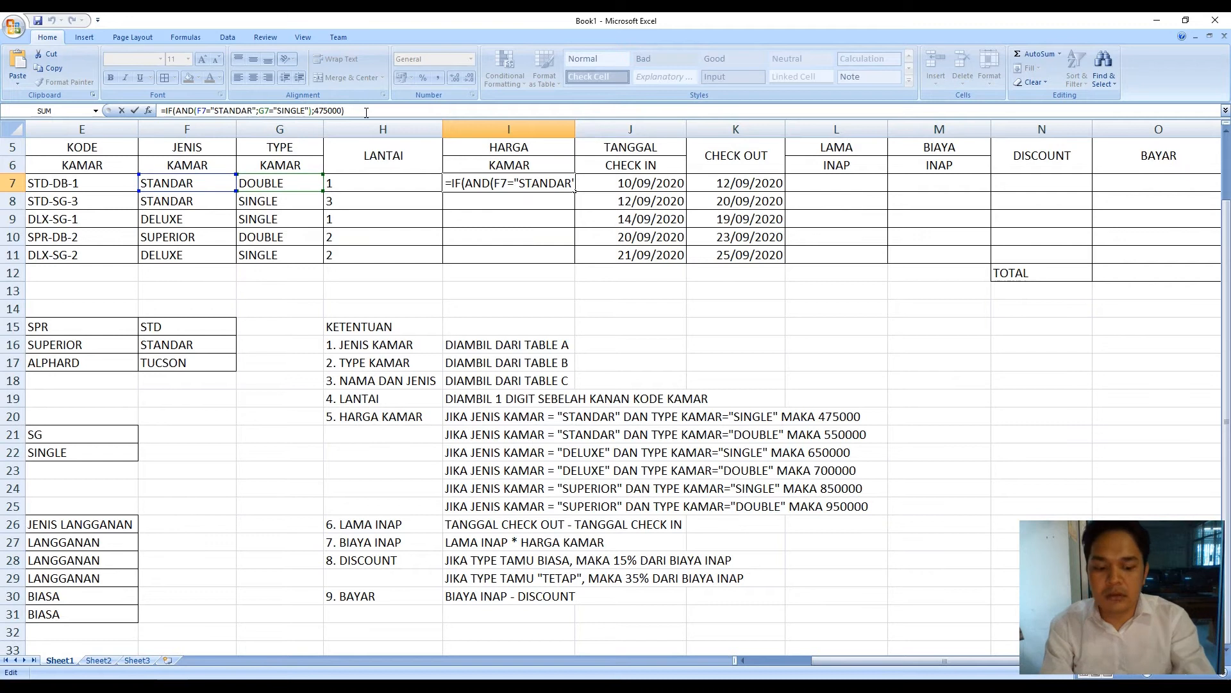
pyautogui.press('Return')
# Fill the I7 formula down through I11 and inspect the copied formula in I8
pyautogui.click(544, 182)
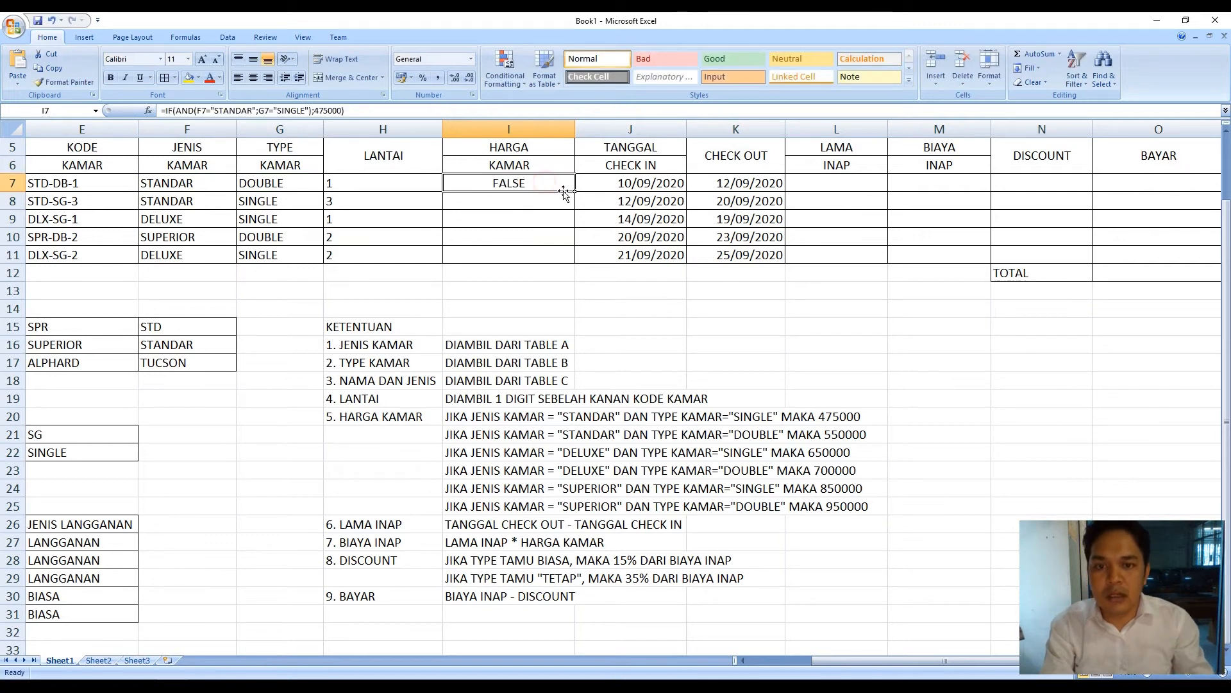
pyautogui.moveTo(574, 191); pyautogui.dragTo(582, 260)
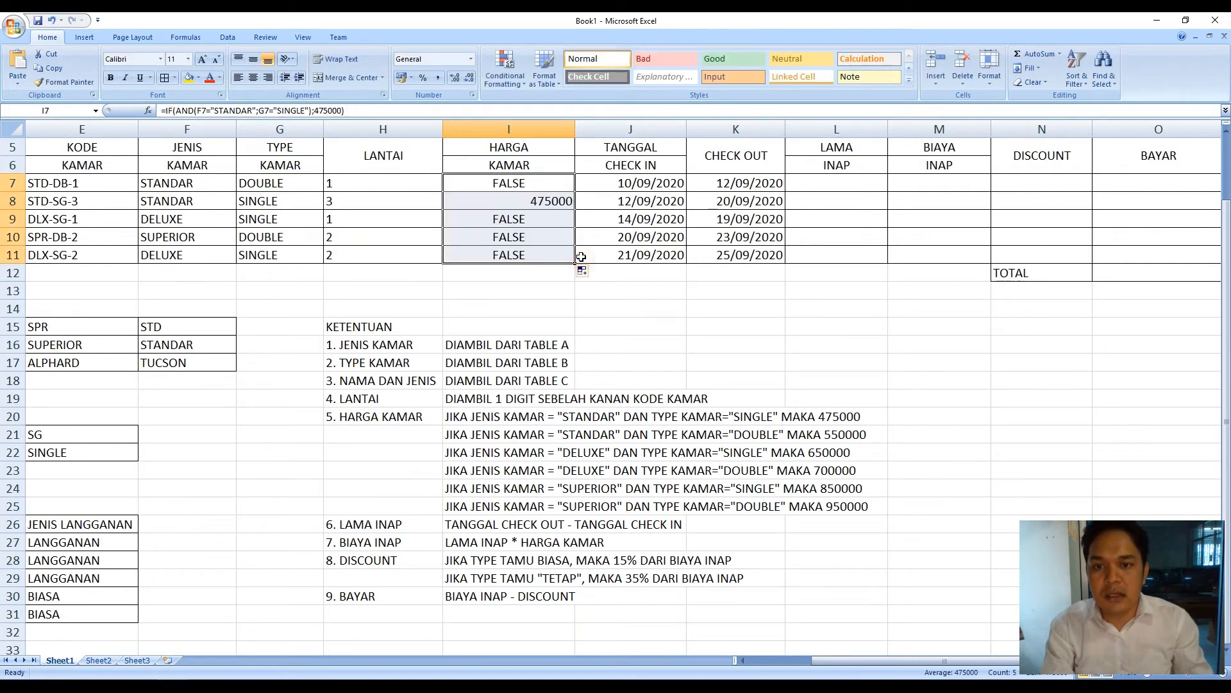
pyautogui.click(560, 201)
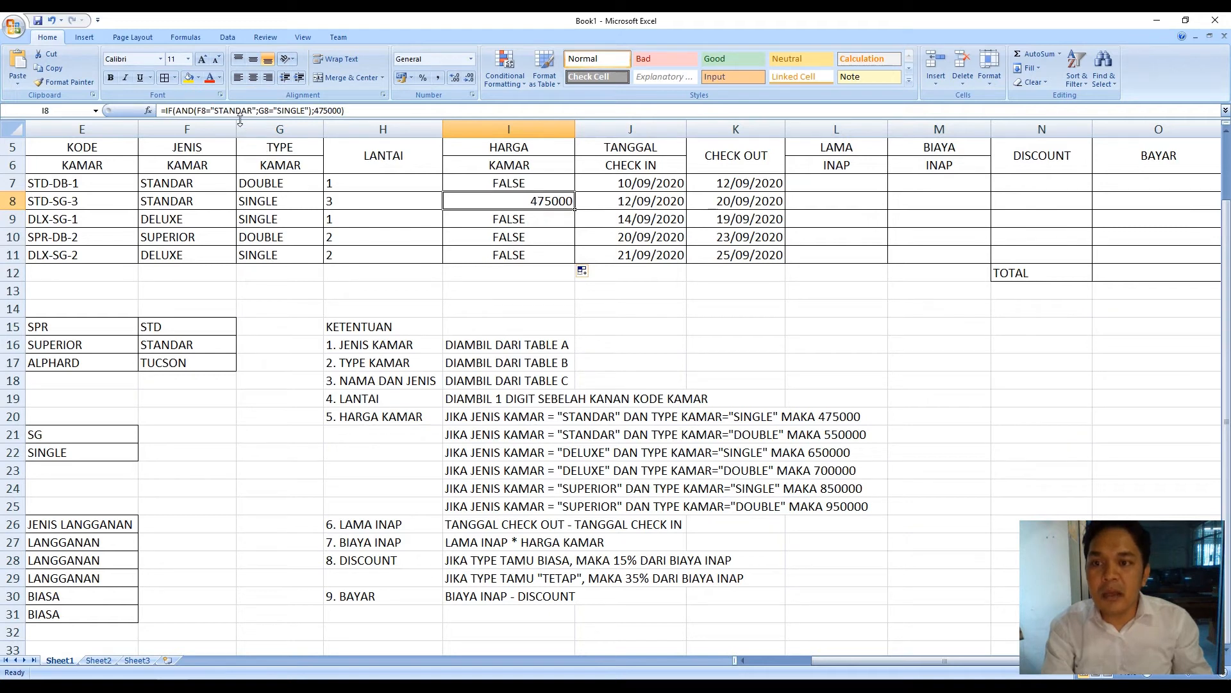
pyautogui.click(342, 110)
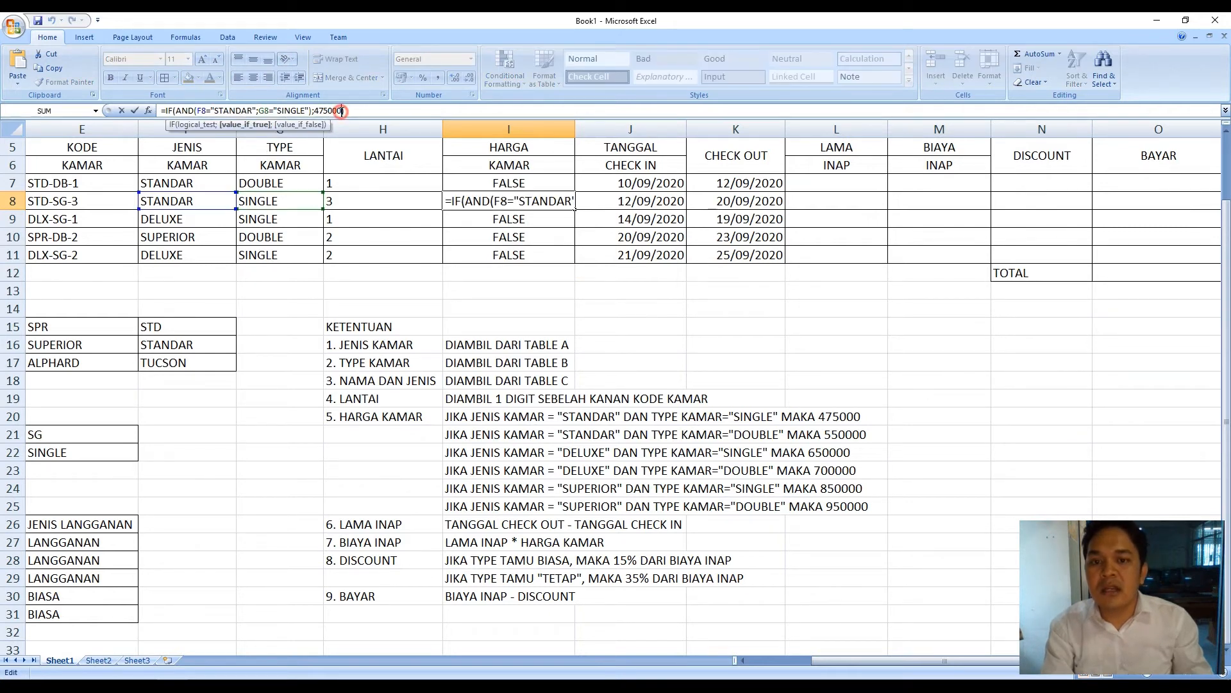
# Replace the final closing parenthesis of the I7 formula with a semicolon to begin its value-if-false argument
pyautogui.doubleClick(527, 183)
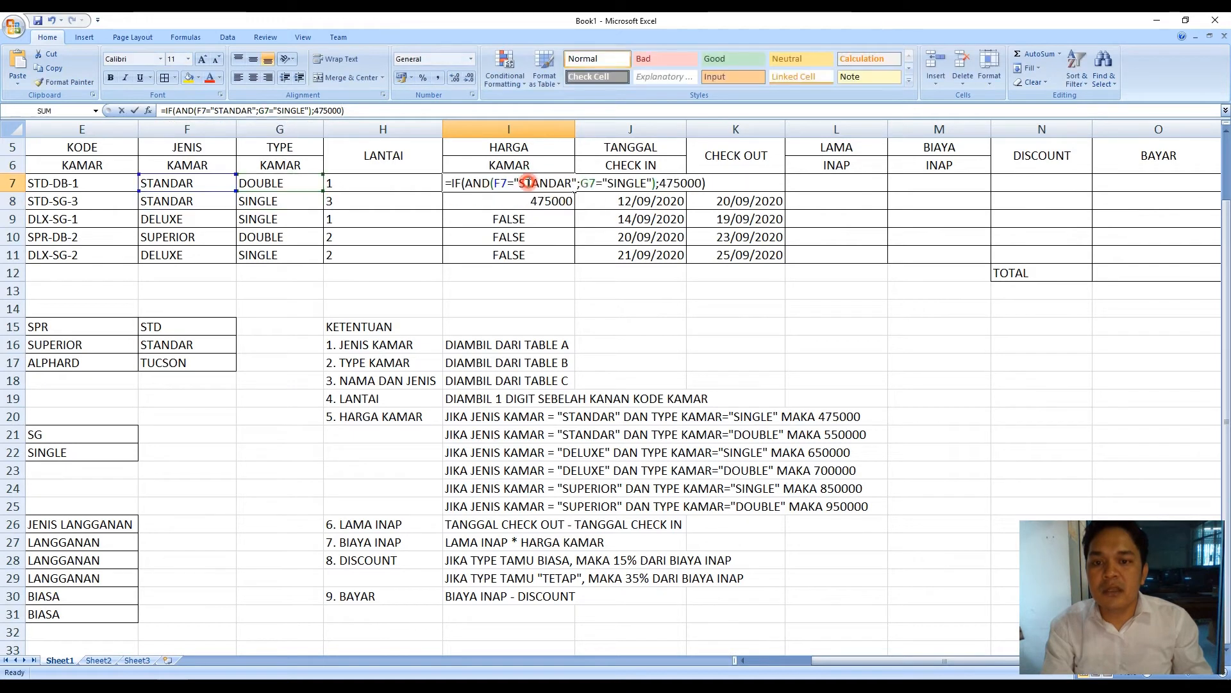
pyautogui.click(705, 183)
pyautogui.click(702, 182)
pyautogui.click(726, 186)
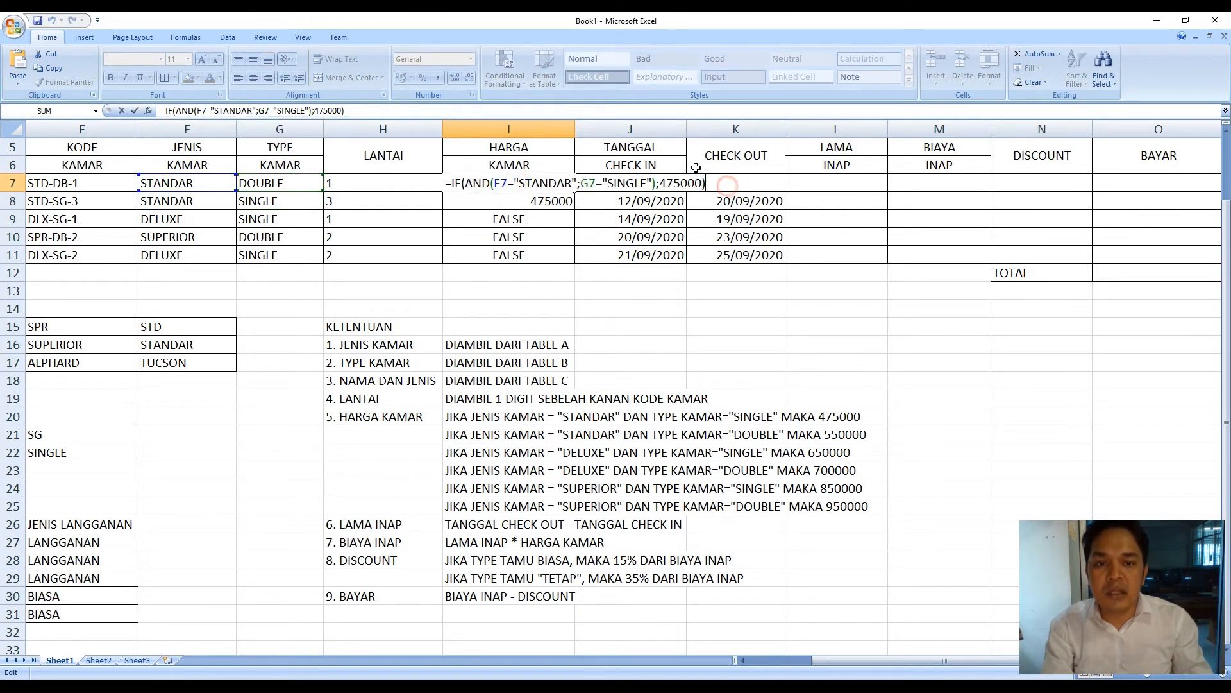
pyautogui.press('BackSpace')
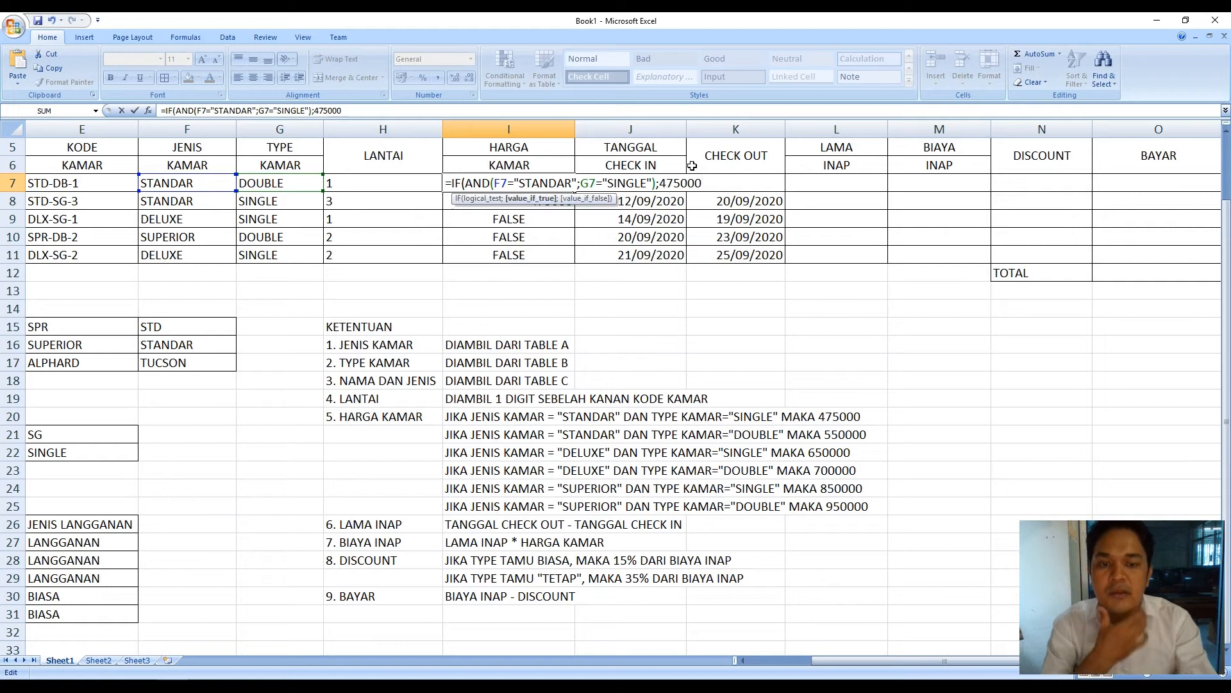
pyautogui.write(';')
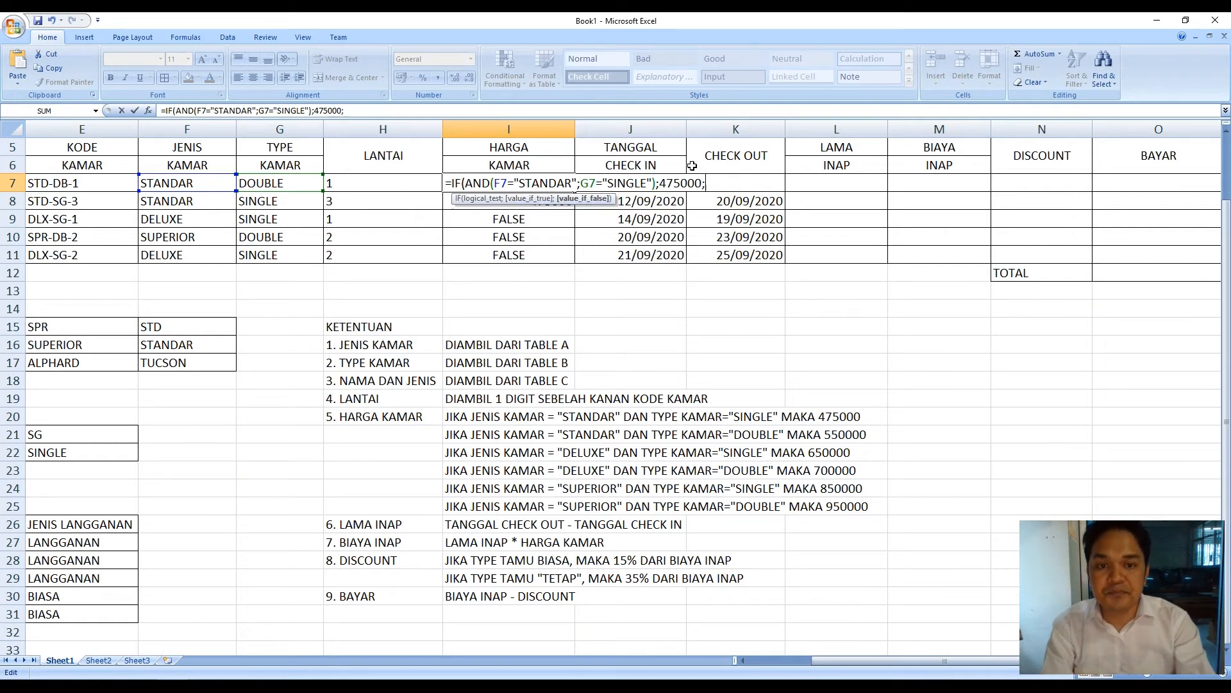
pyautogui.write('IF')
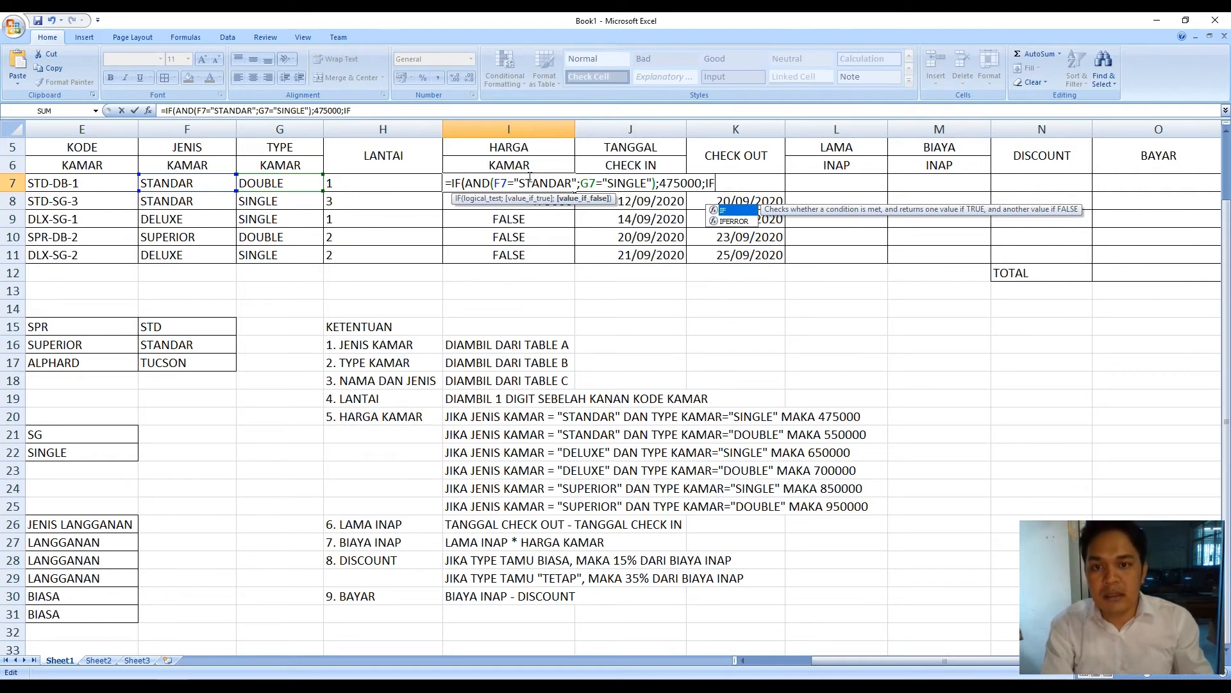
pyautogui.moveTo(496, 183); pyautogui.dragTo(655, 187)
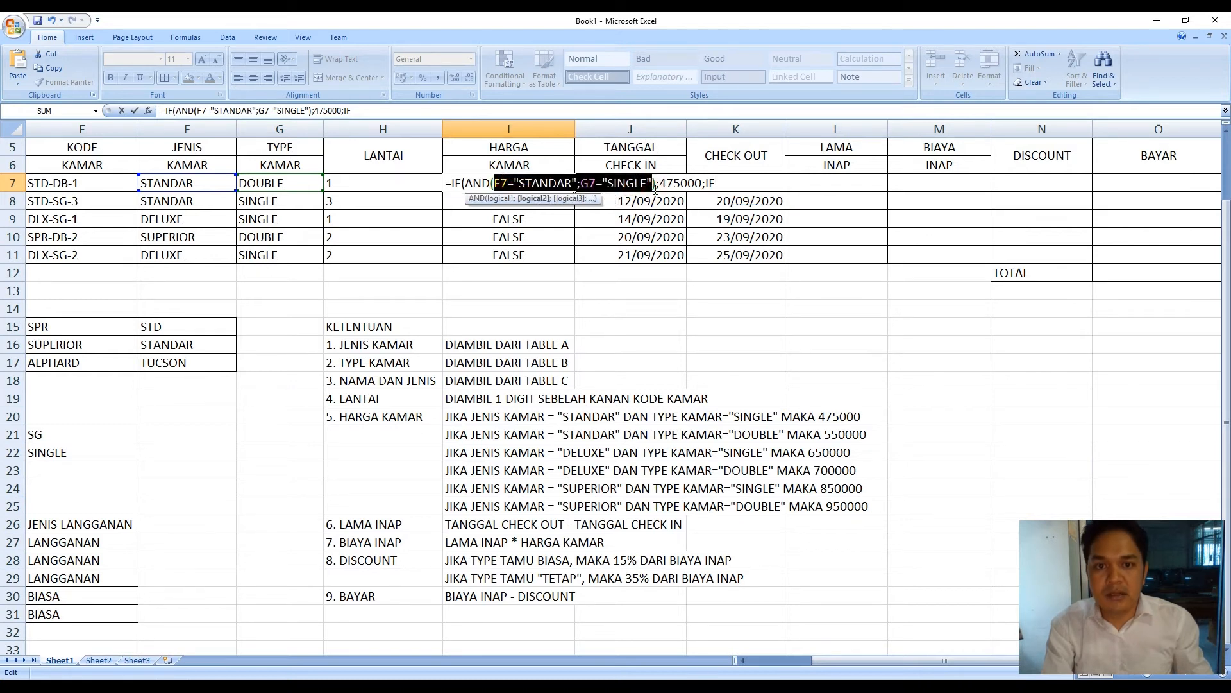
pyautogui.click(747, 182)
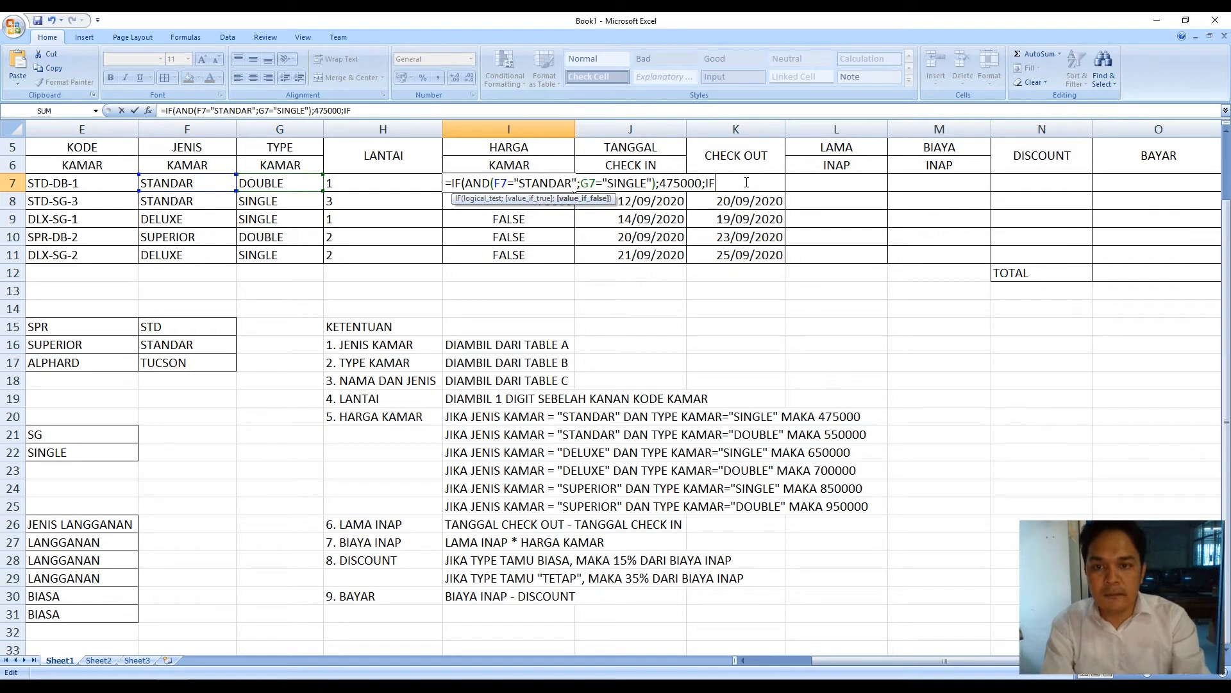
pyautogui.press('BackSpace')
pyautogui.press('BackSpace')
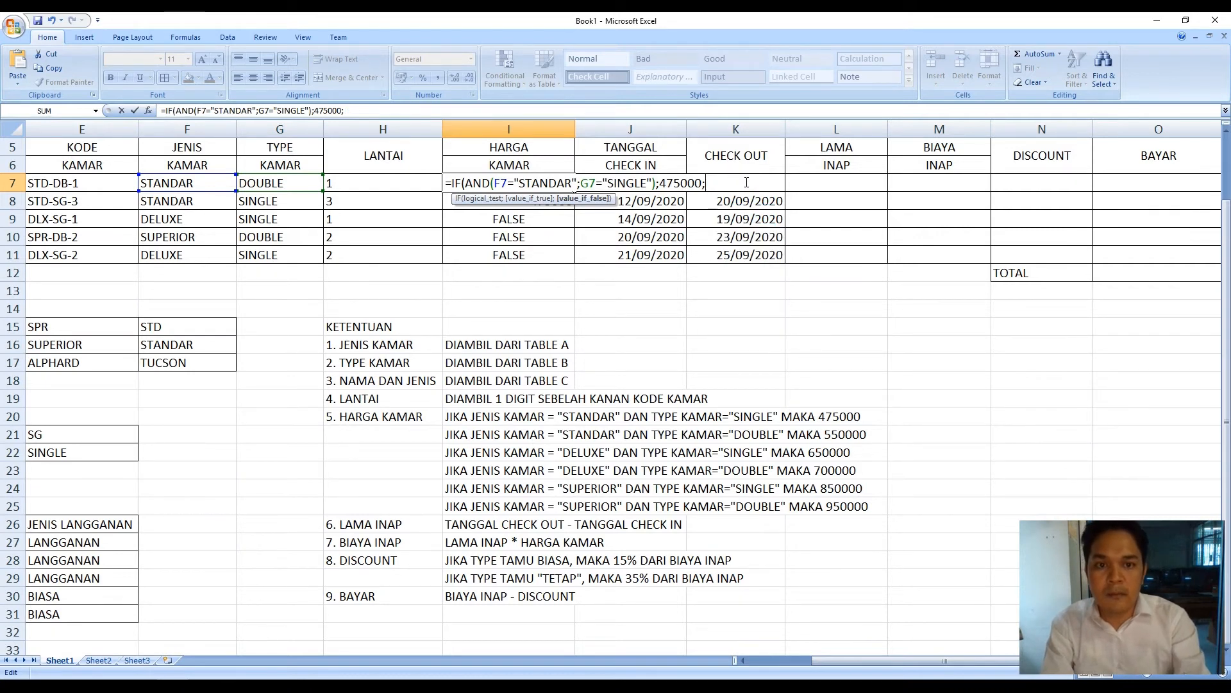
# Nest a second IF as the value if false in I7, with the condition AND(F7="STANDAR";G7="DOUBLE")
pyautogui.write('IF(AND(')
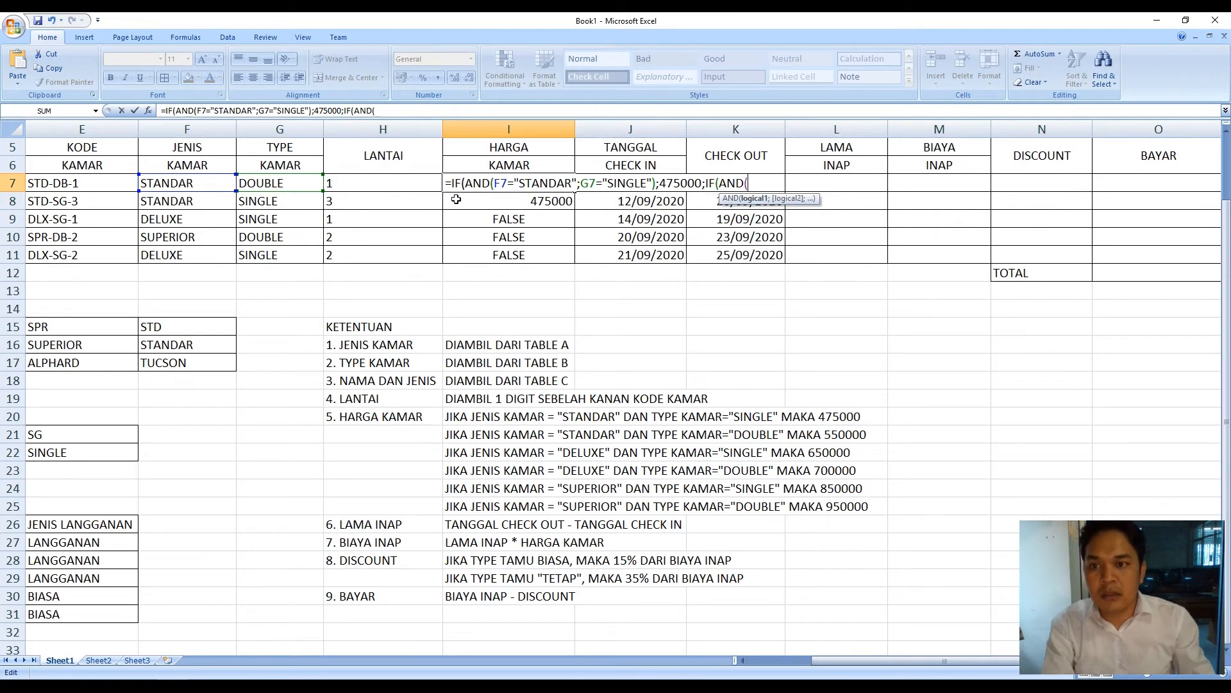
pyautogui.click(188, 182)
pyautogui.write('=')
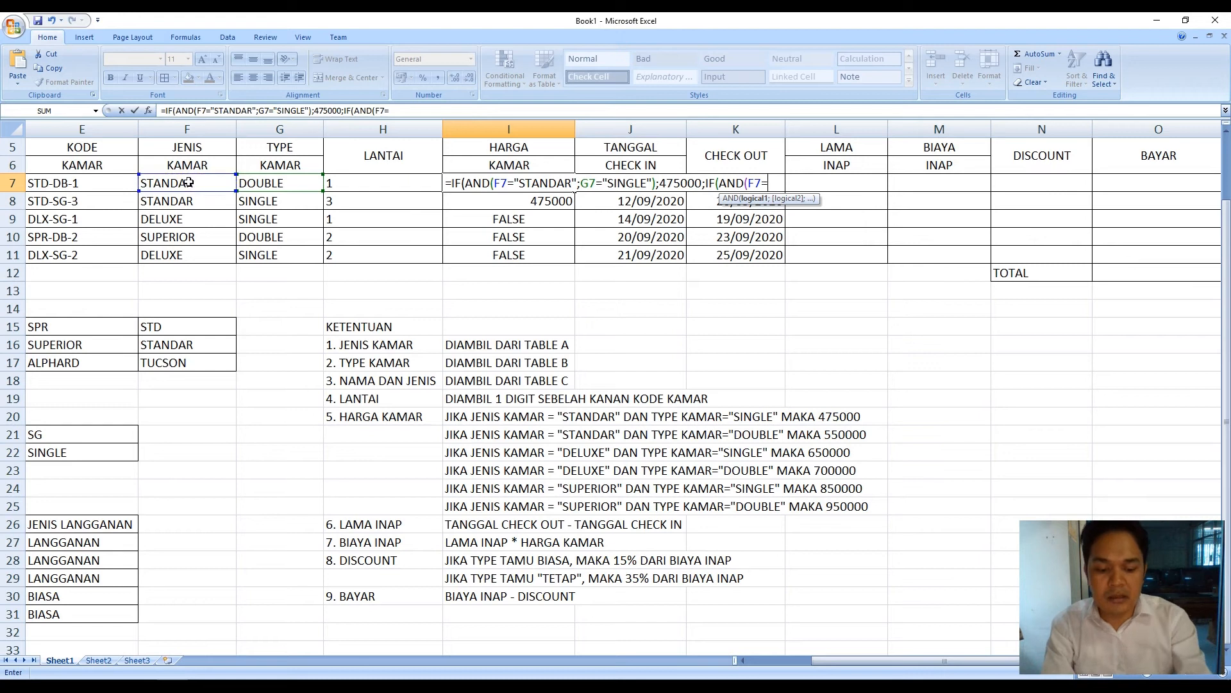
pyautogui.write('"STANDAR')
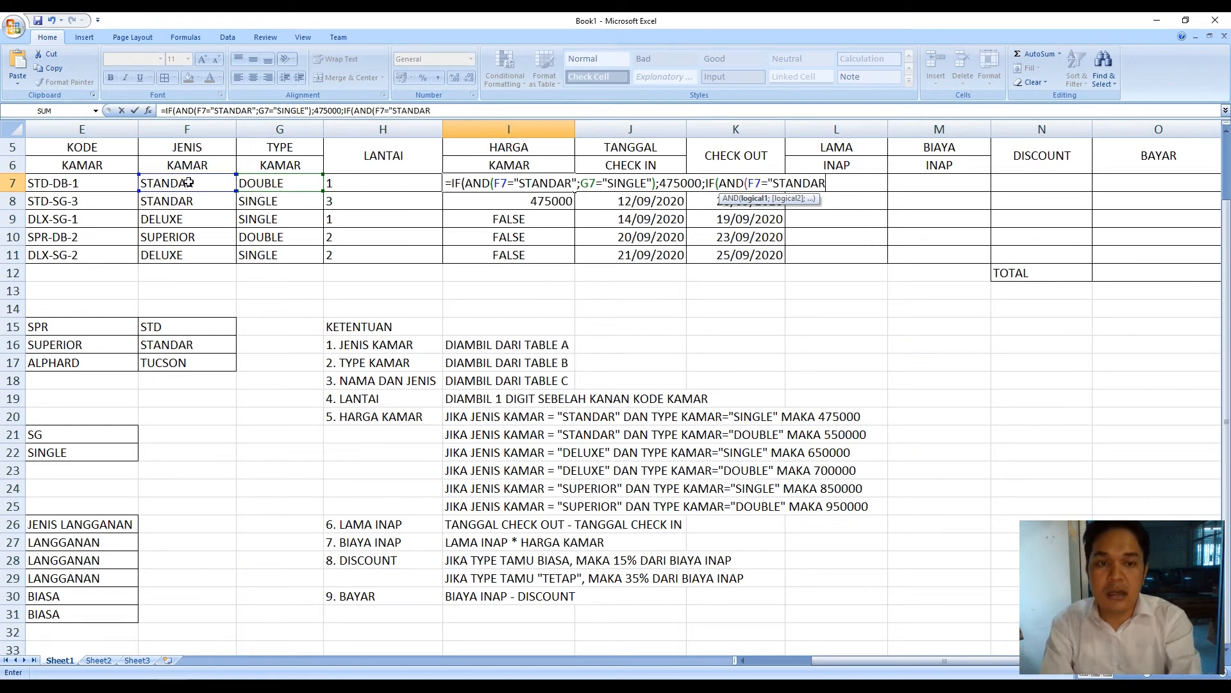
pyautogui.write('"')
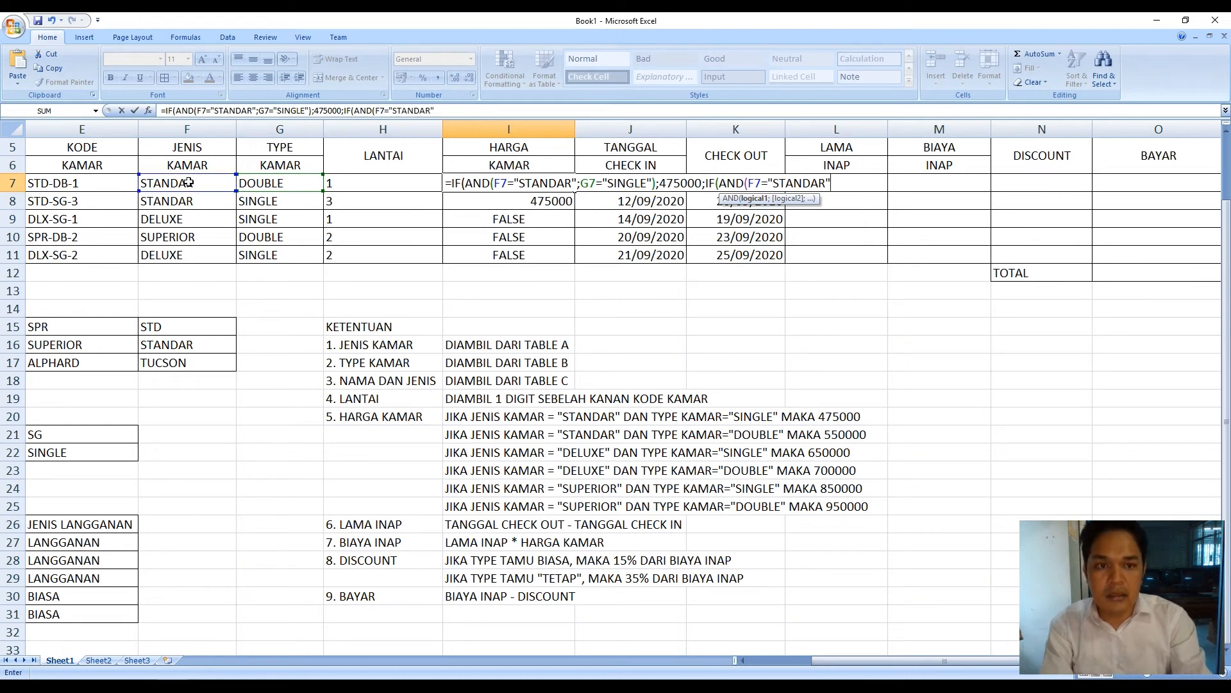
pyautogui.write(';')
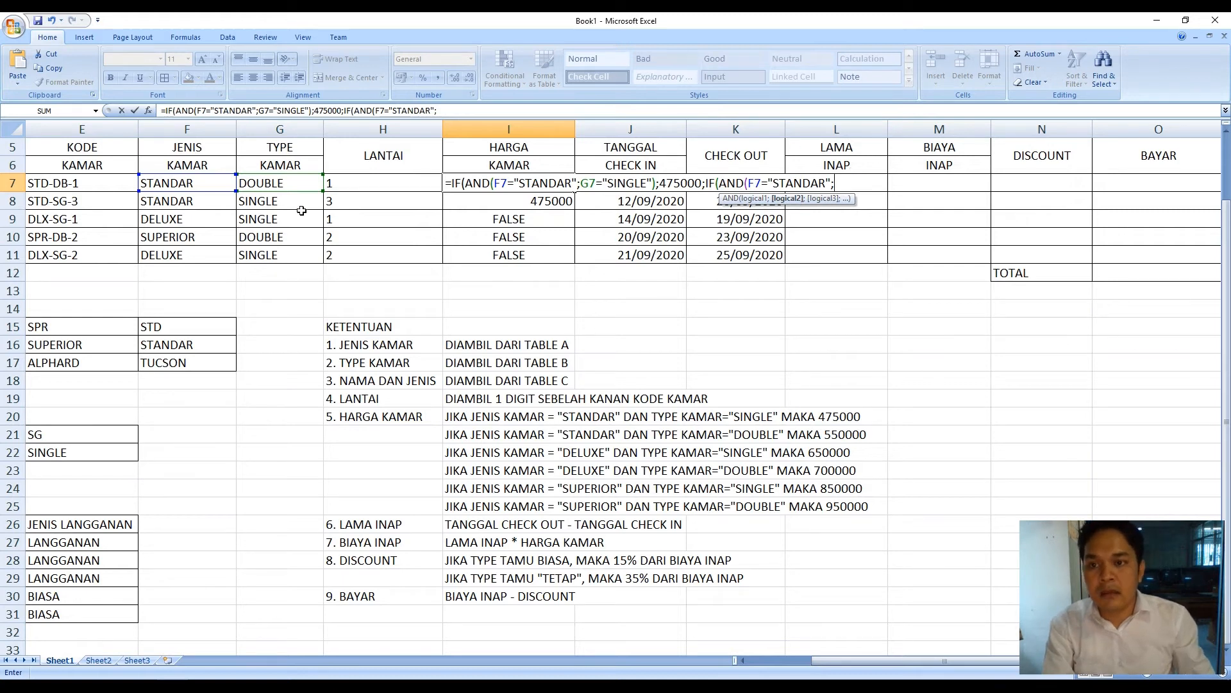
pyautogui.click(304, 191)
pyautogui.write('="')
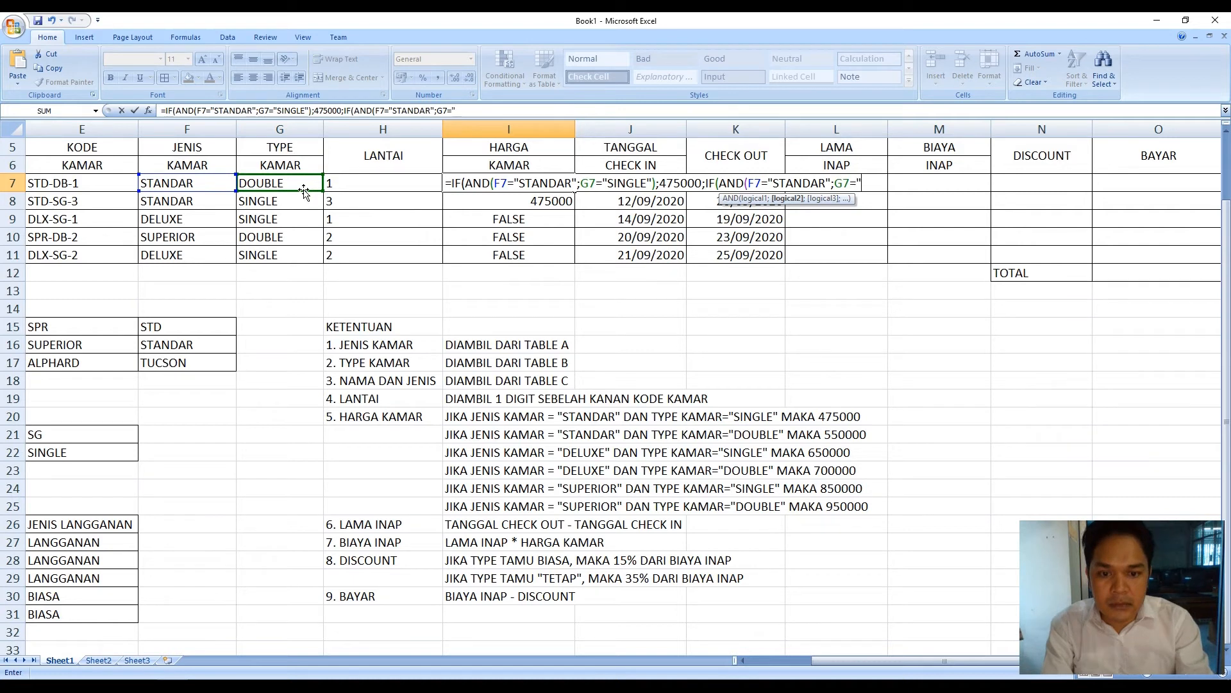
pyautogui.write('D')
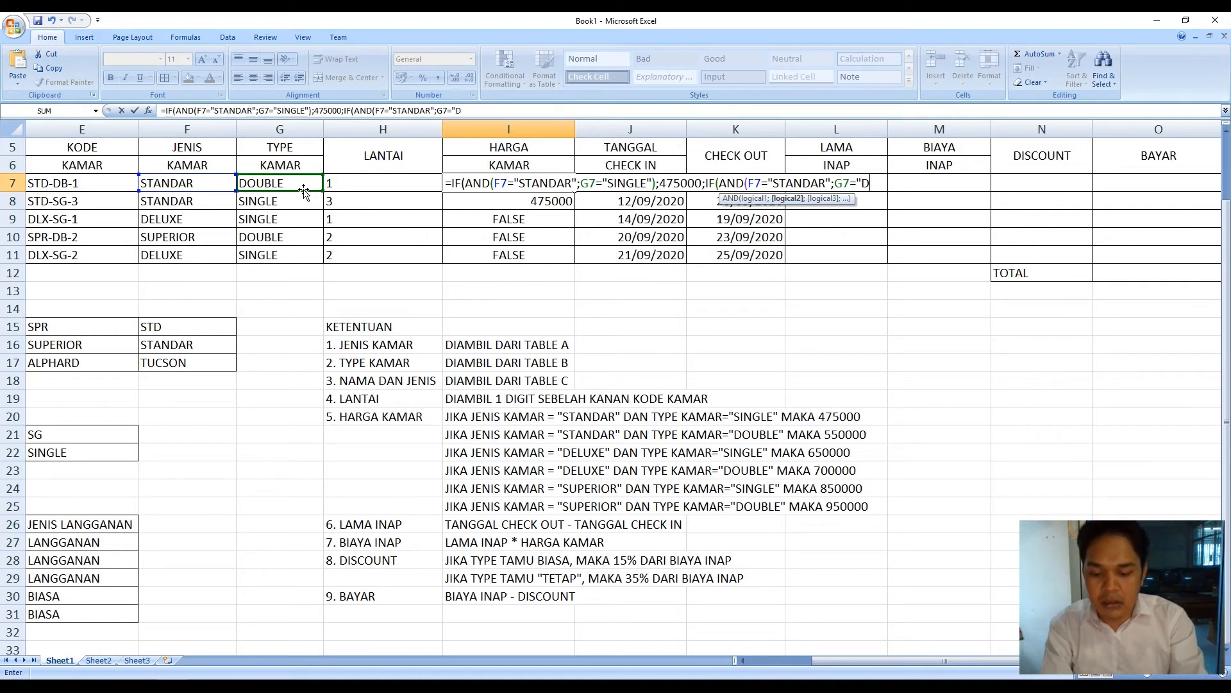
pyautogui.write('OUBLE"')
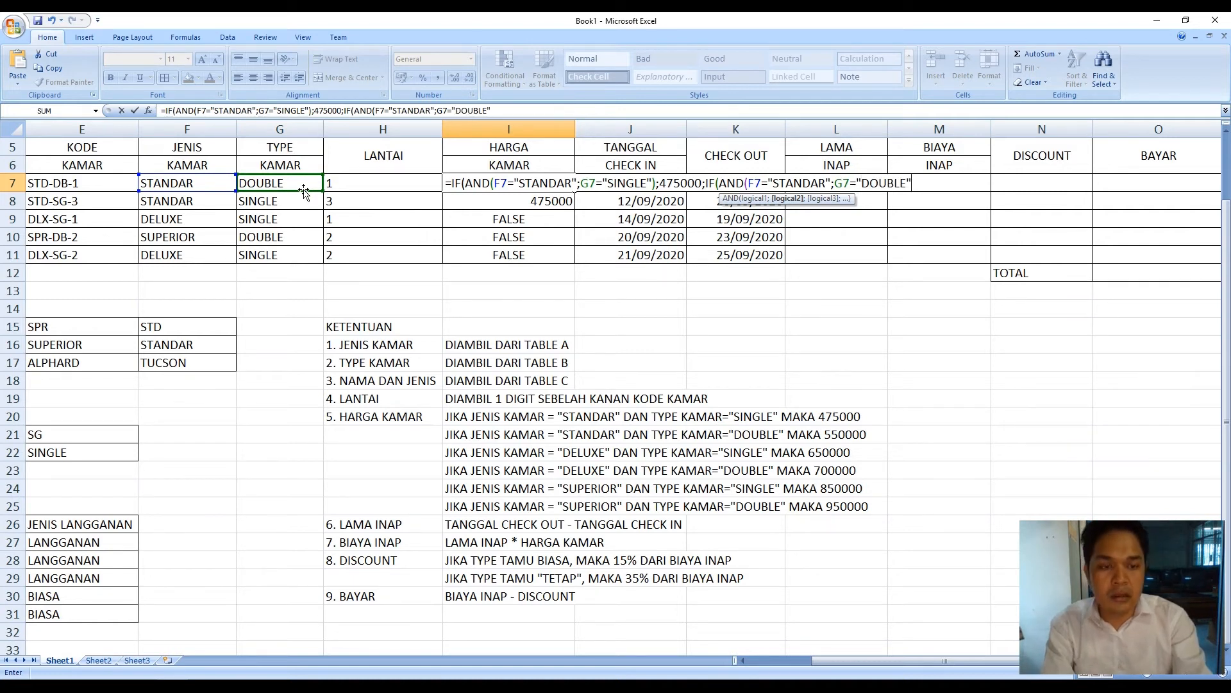
pyautogui.write(')')
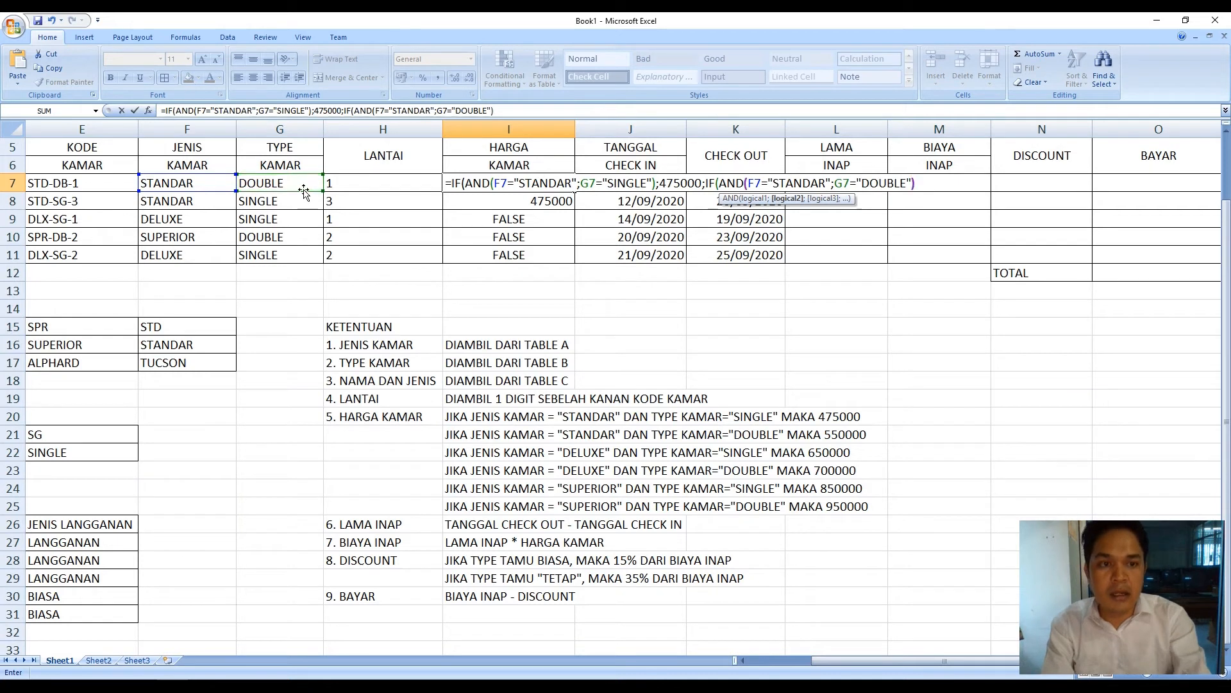
# Enter 550000 as the second IF's value if true in I7, followed by a semicolon for its value if false
pyautogui.write(';')
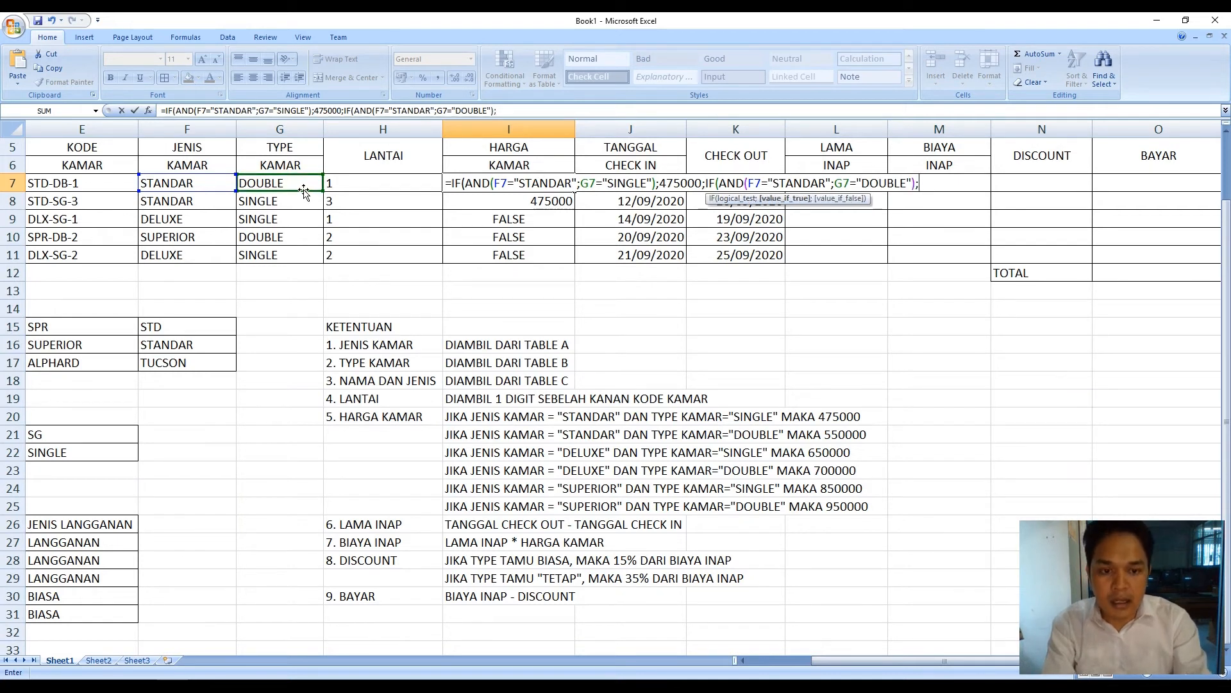
pyautogui.write('5')
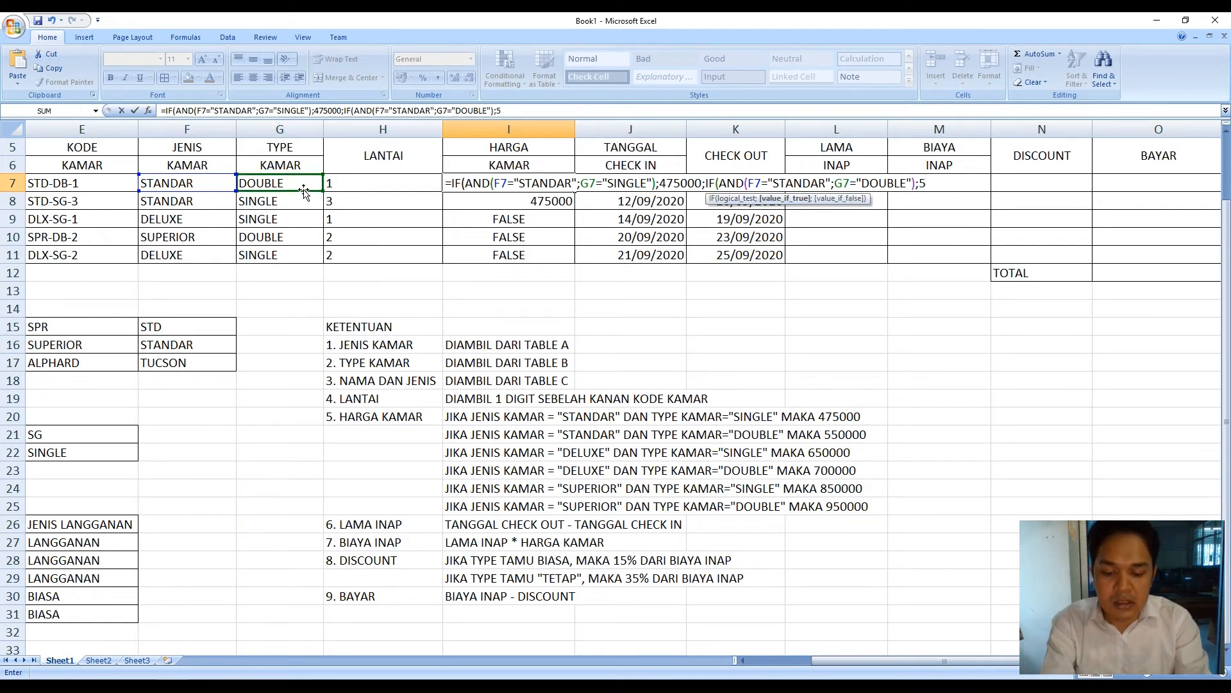
pyautogui.write('500')
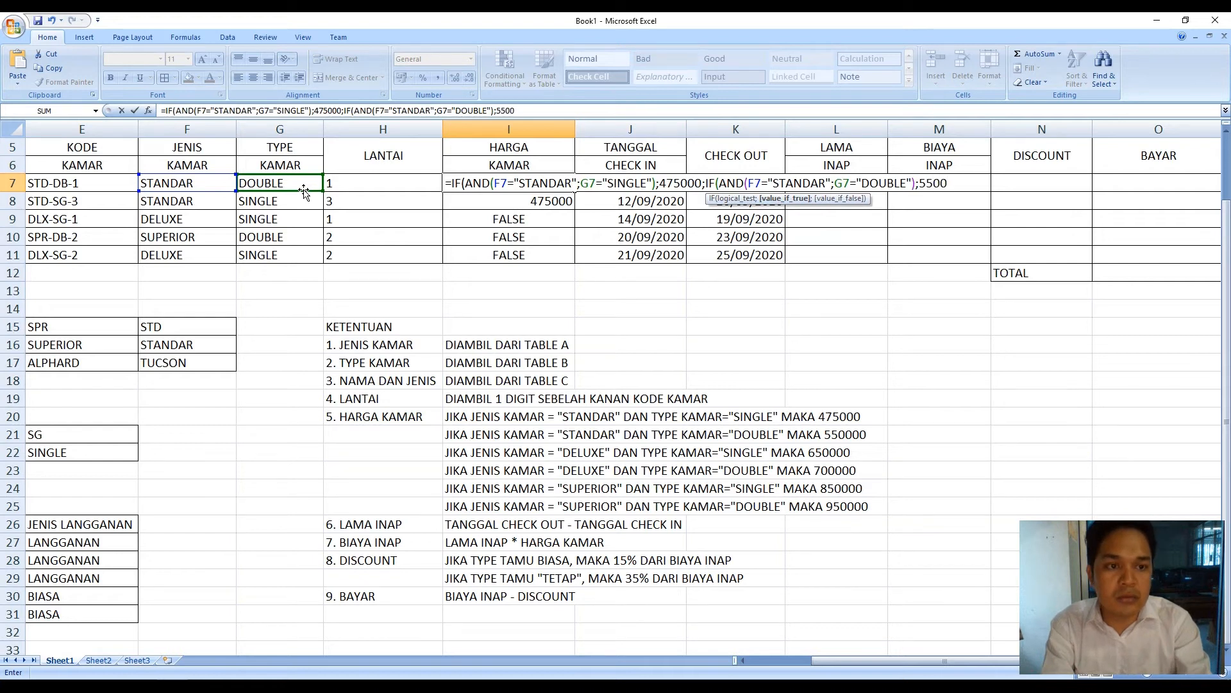
pyautogui.write('00')
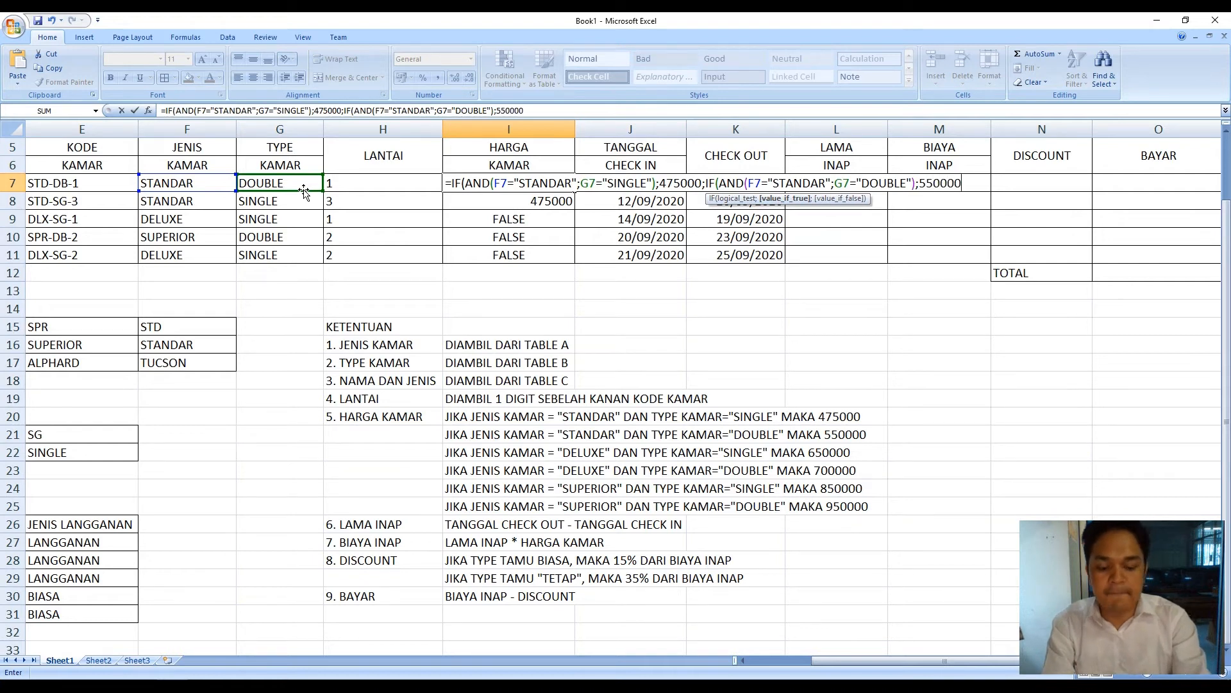
pyautogui.write(';')
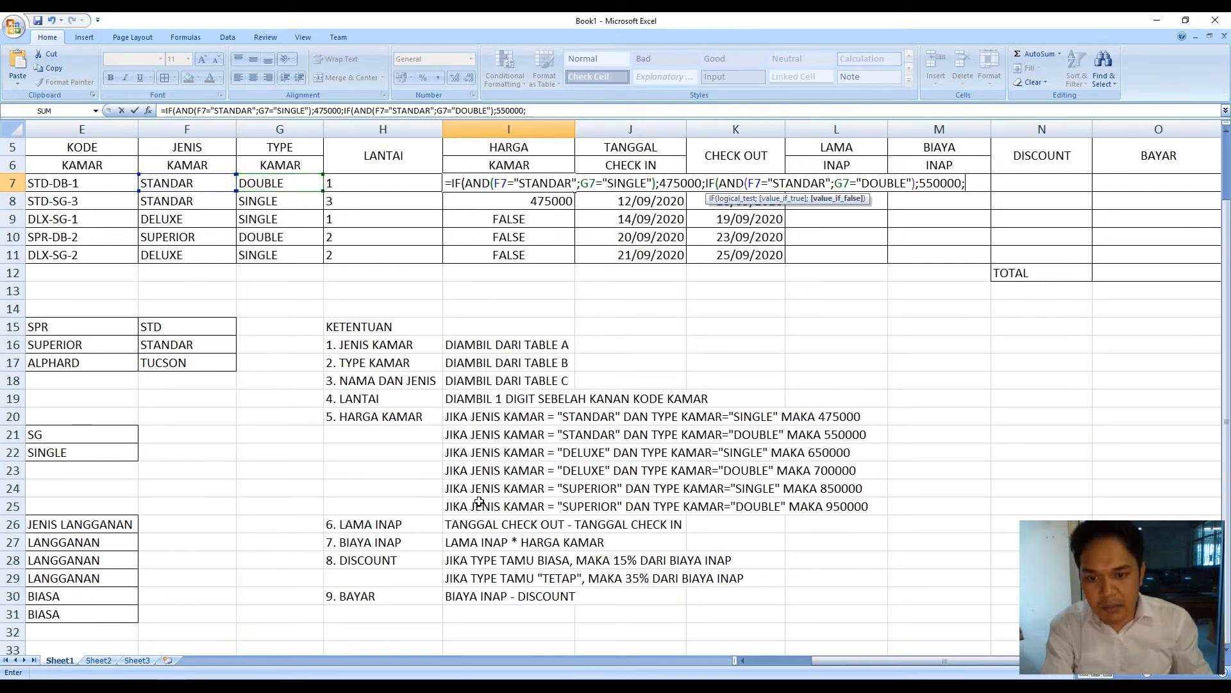
# Nest a third IF as the second IF's value if false in I7, with the condition AND(F7="DELUXE";G7="SINGLE")
pyautogui.click(980, 185)
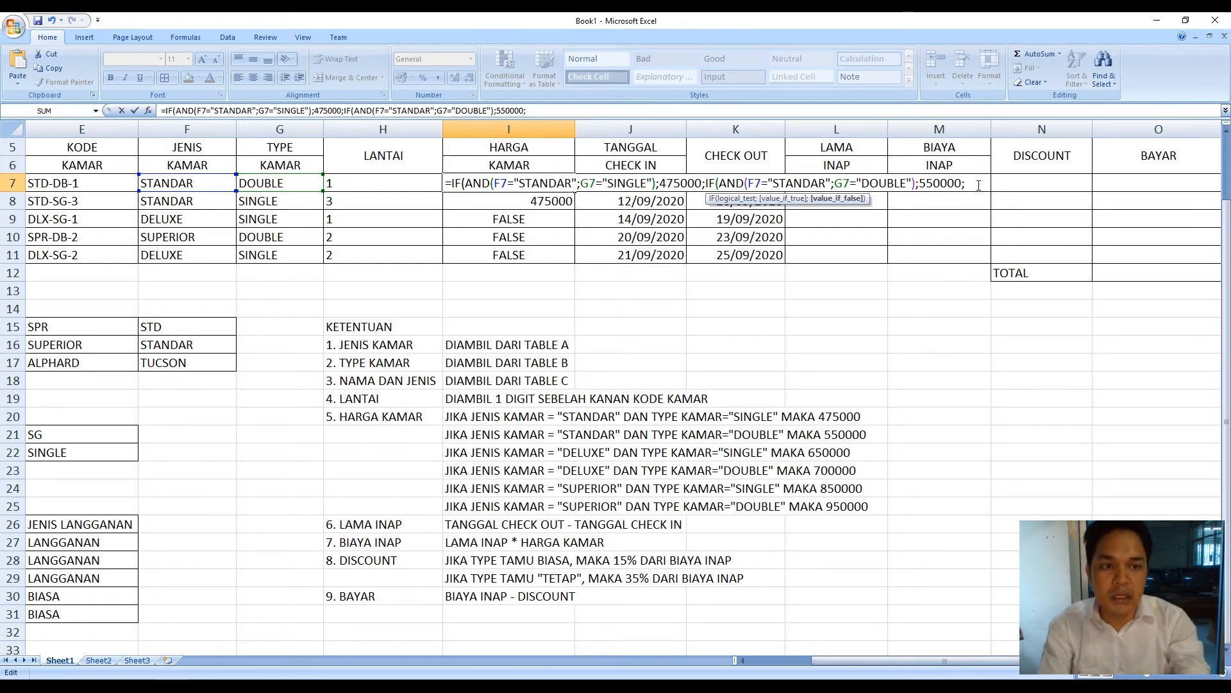
pyautogui.write('IF(AN')
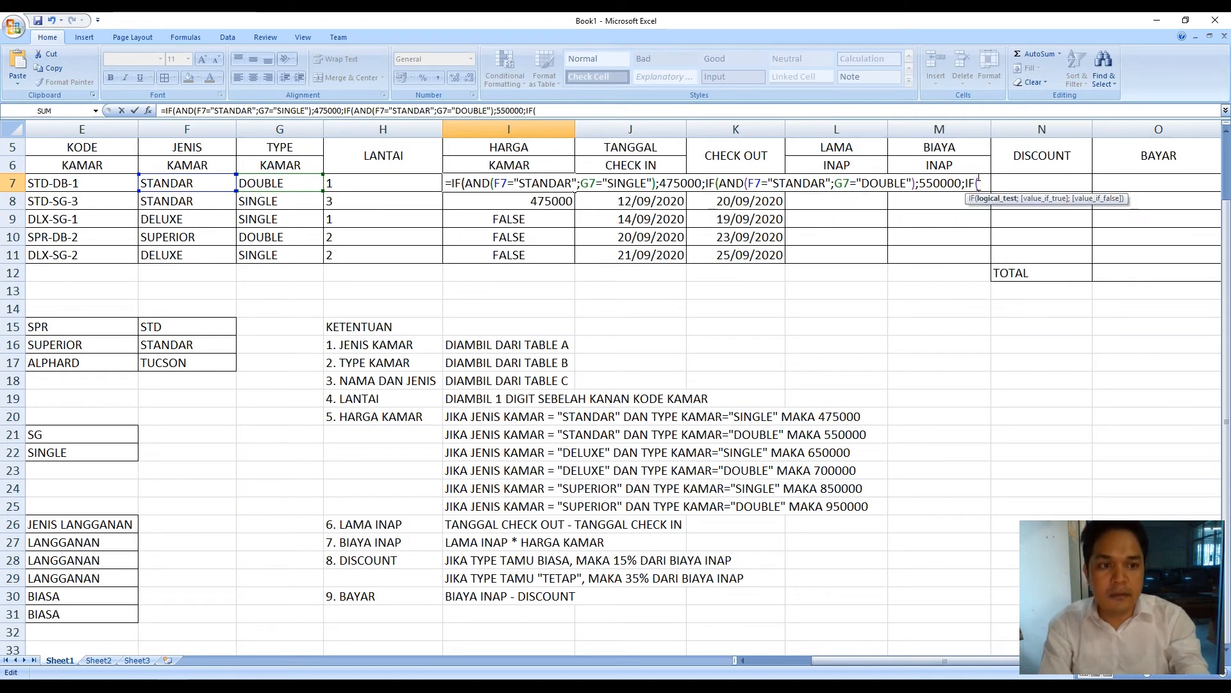
pyautogui.write('D(')
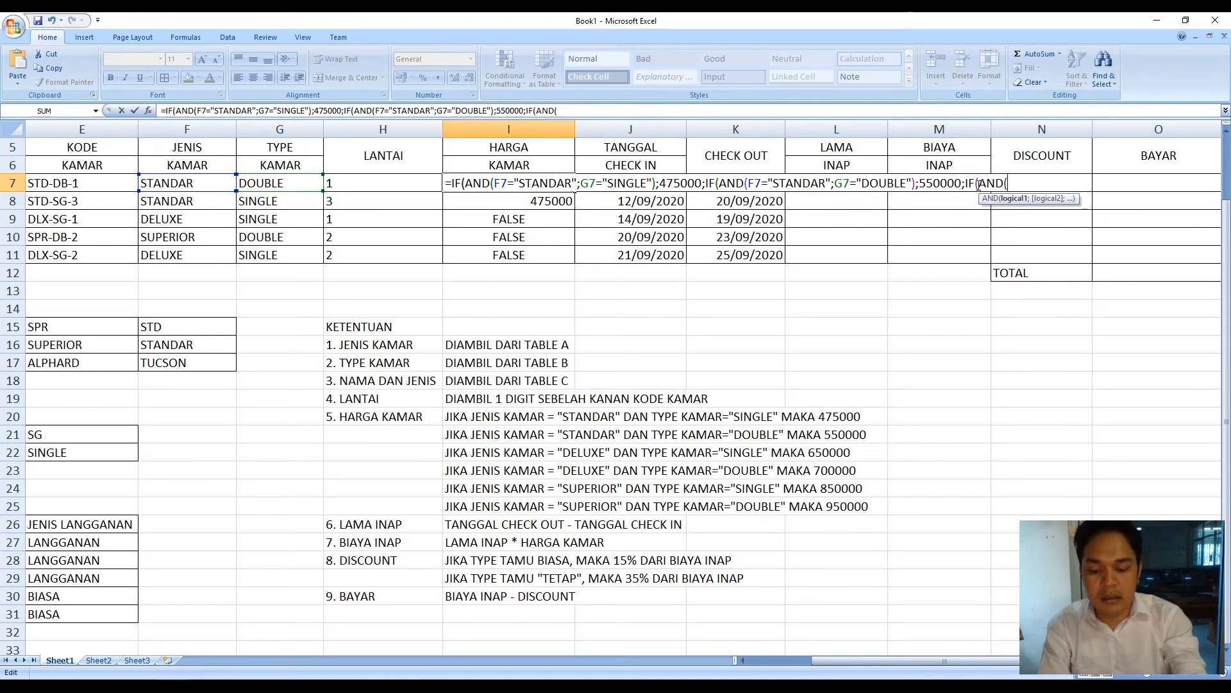
pyautogui.write('F7')
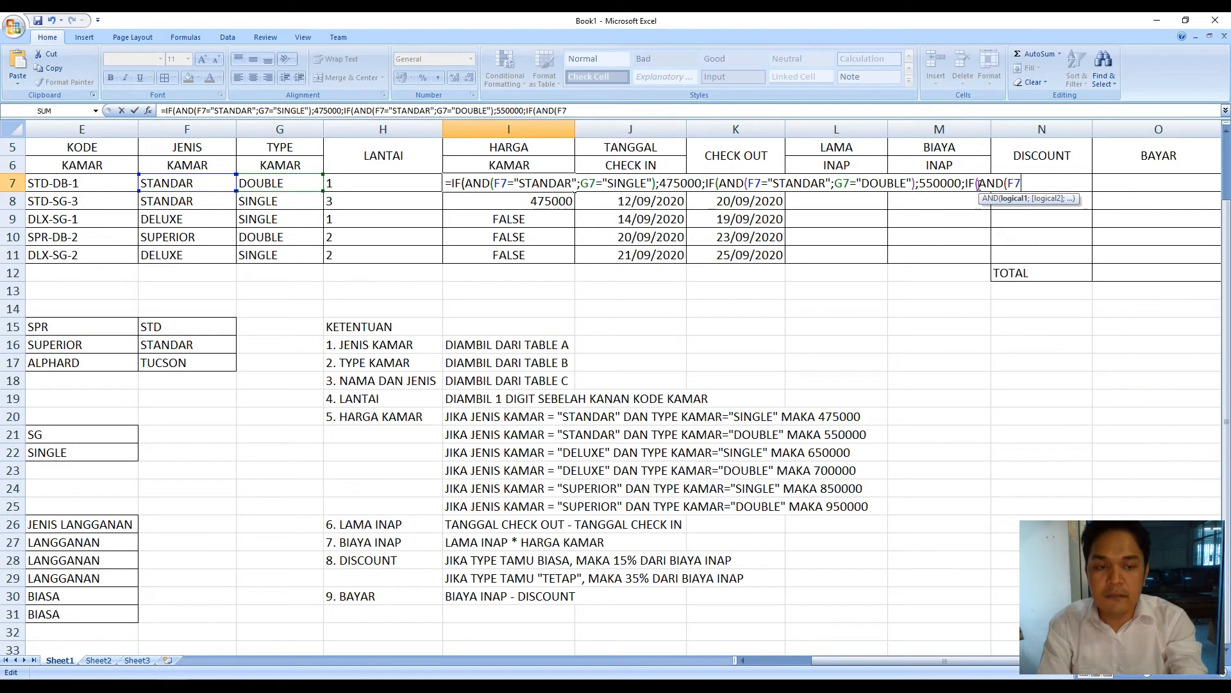
pyautogui.write('="')
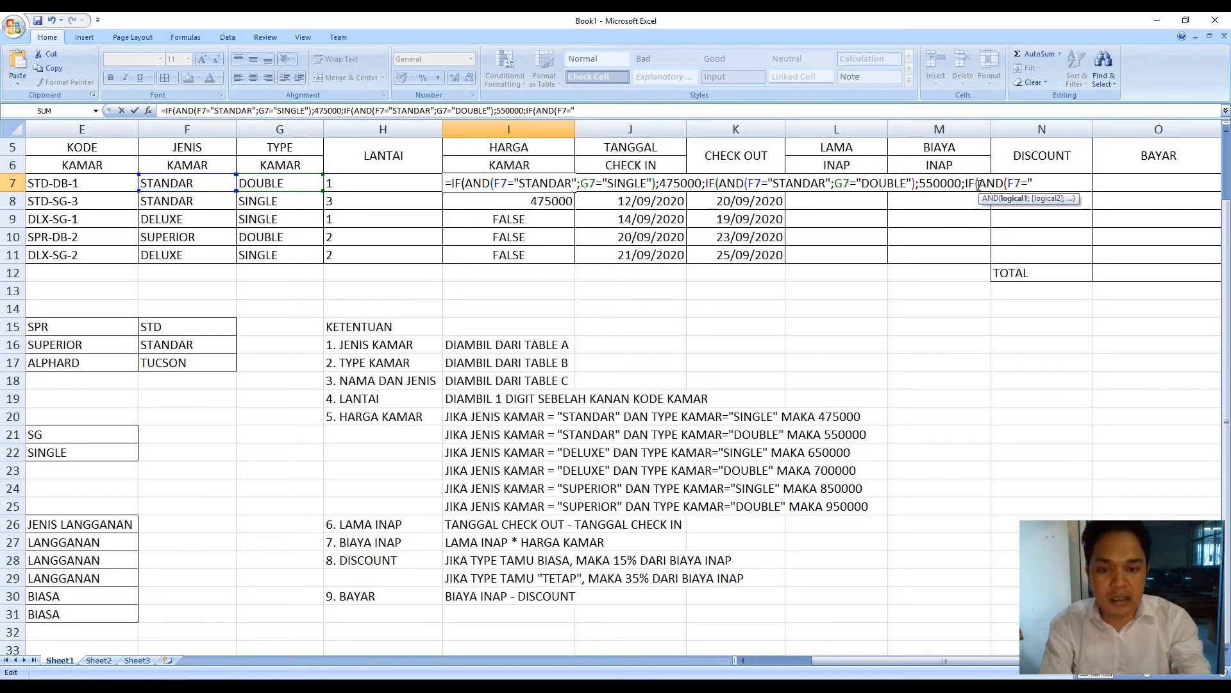
pyautogui.write('DELUXE')
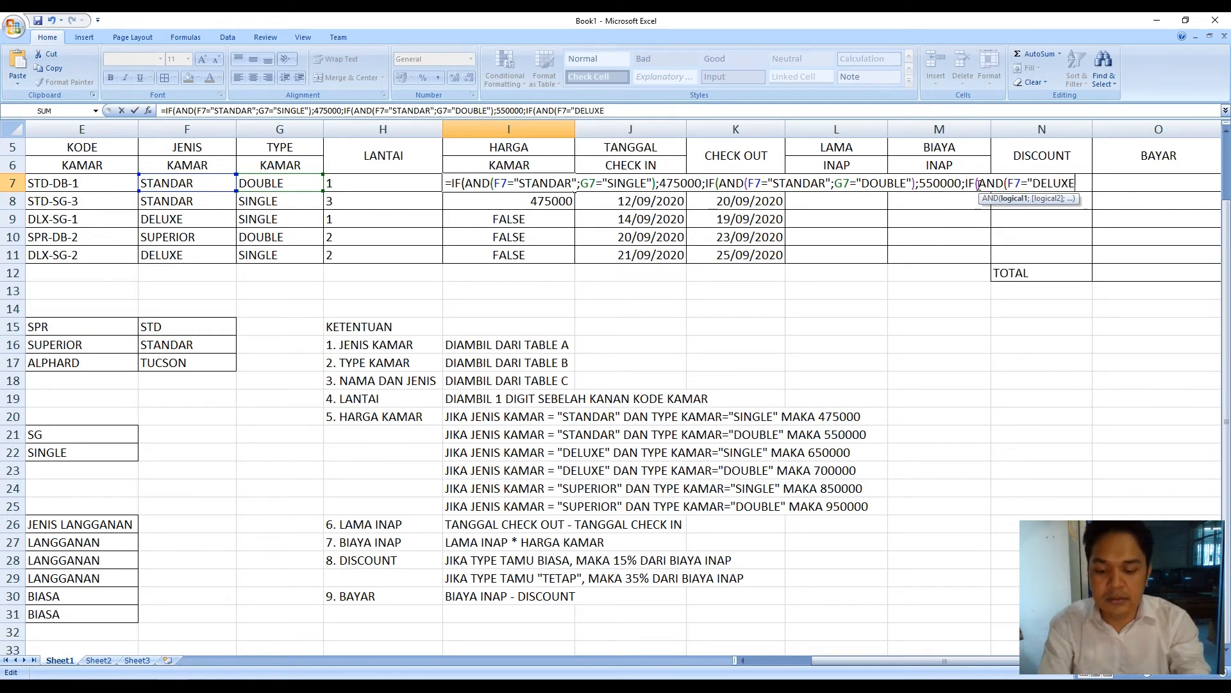
pyautogui.write('";')
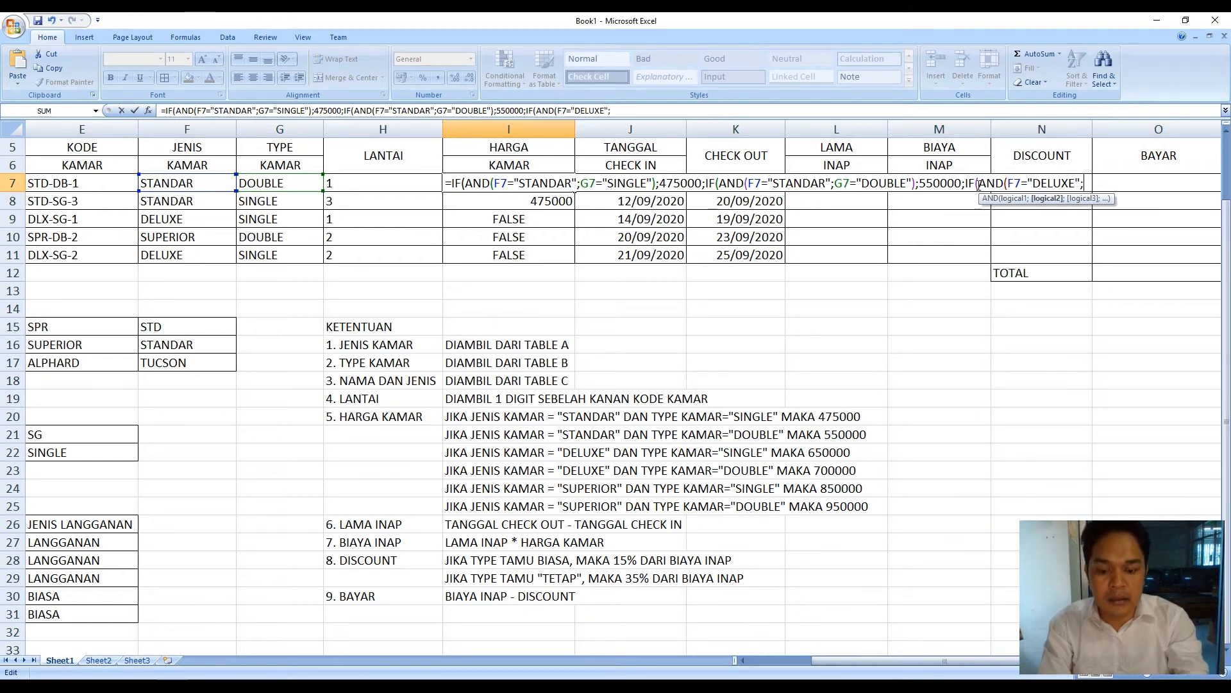
pyautogui.write('G7=')
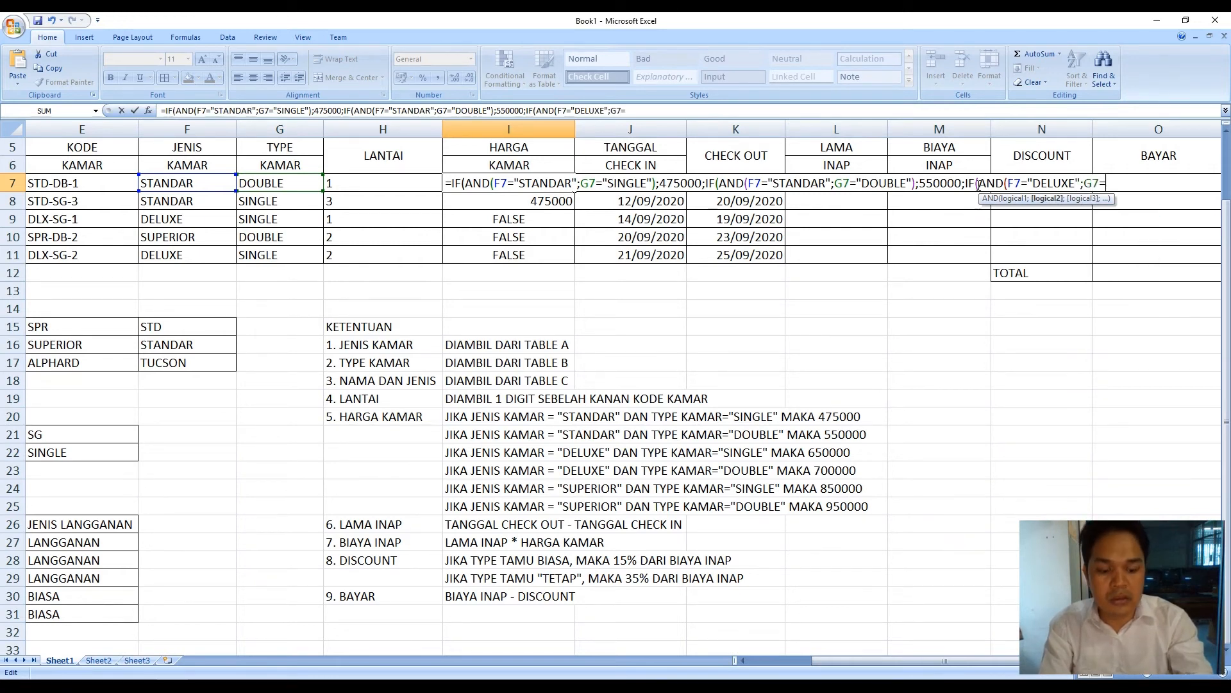
pyautogui.write('"')
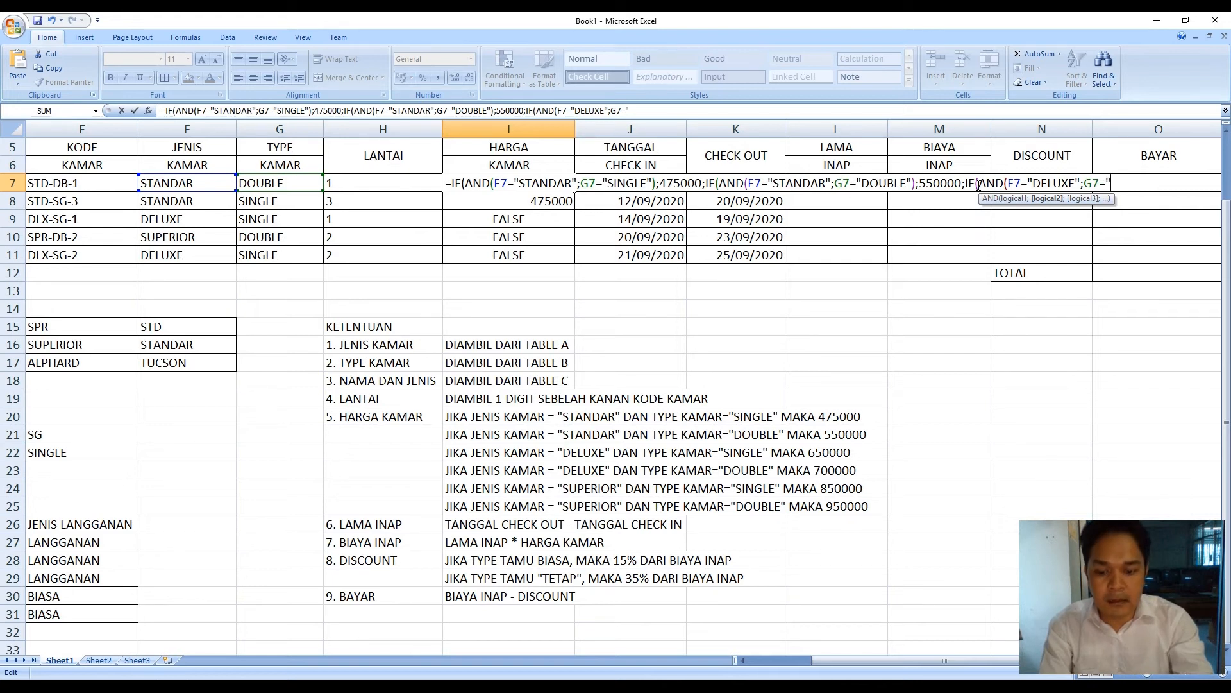
pyautogui.write('SINGLE')
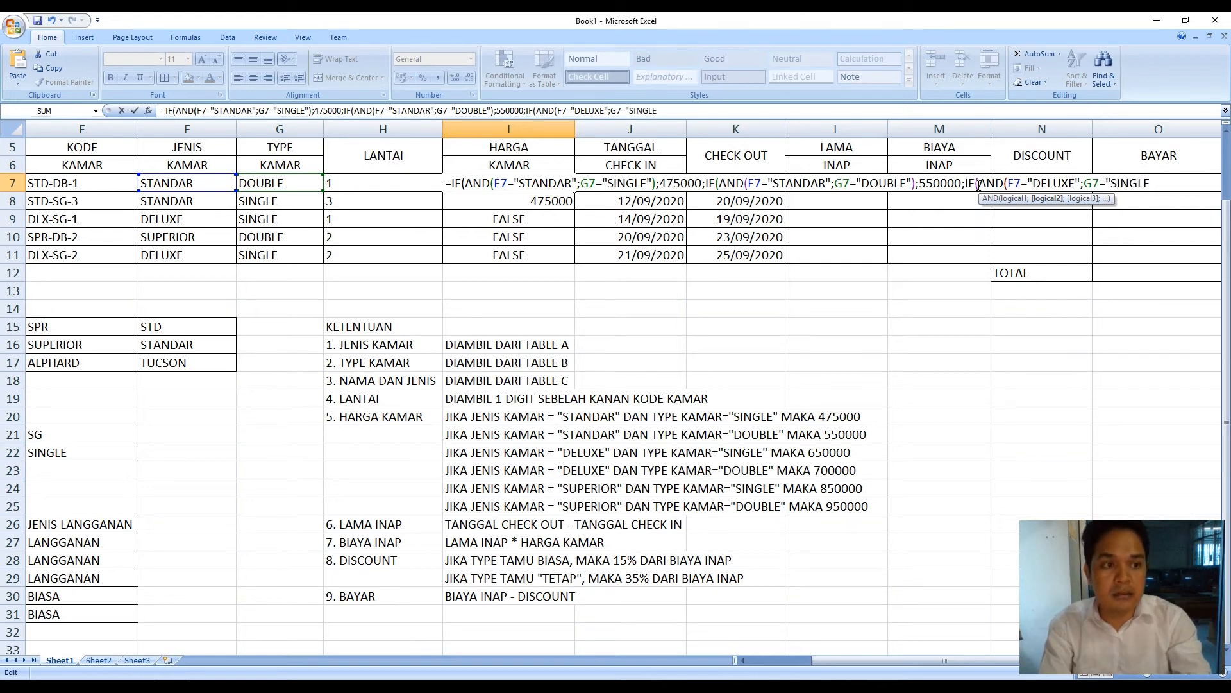
pyautogui.write('"')
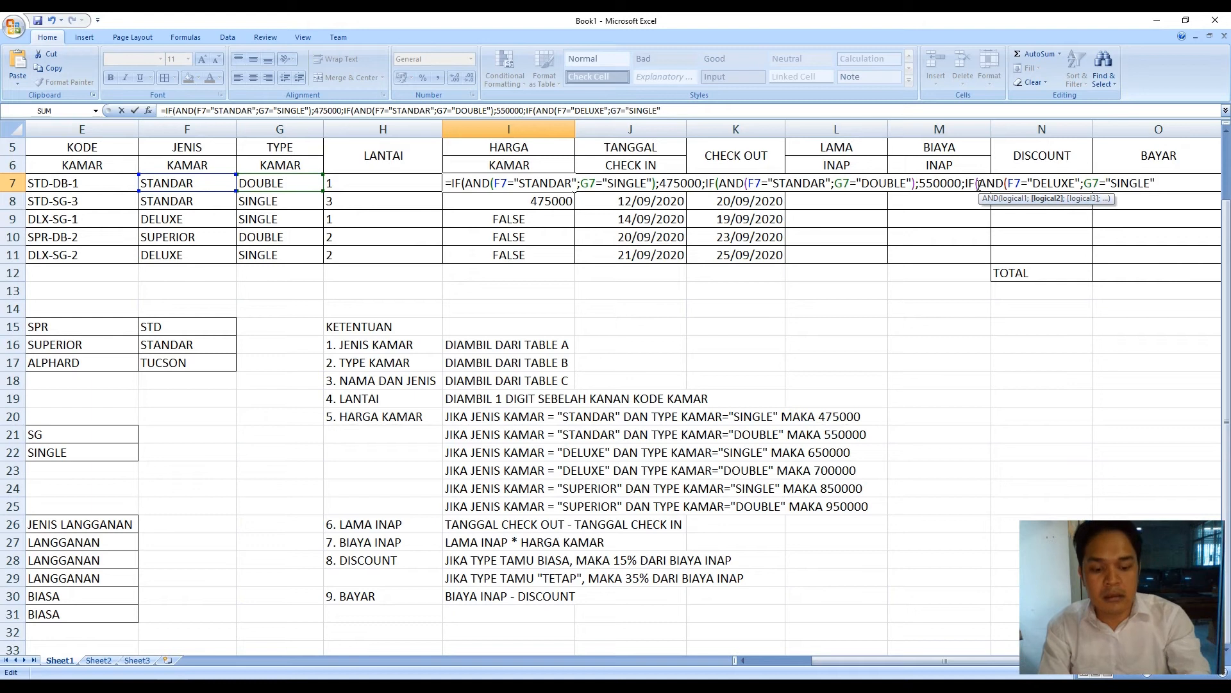
pyautogui.write(')')
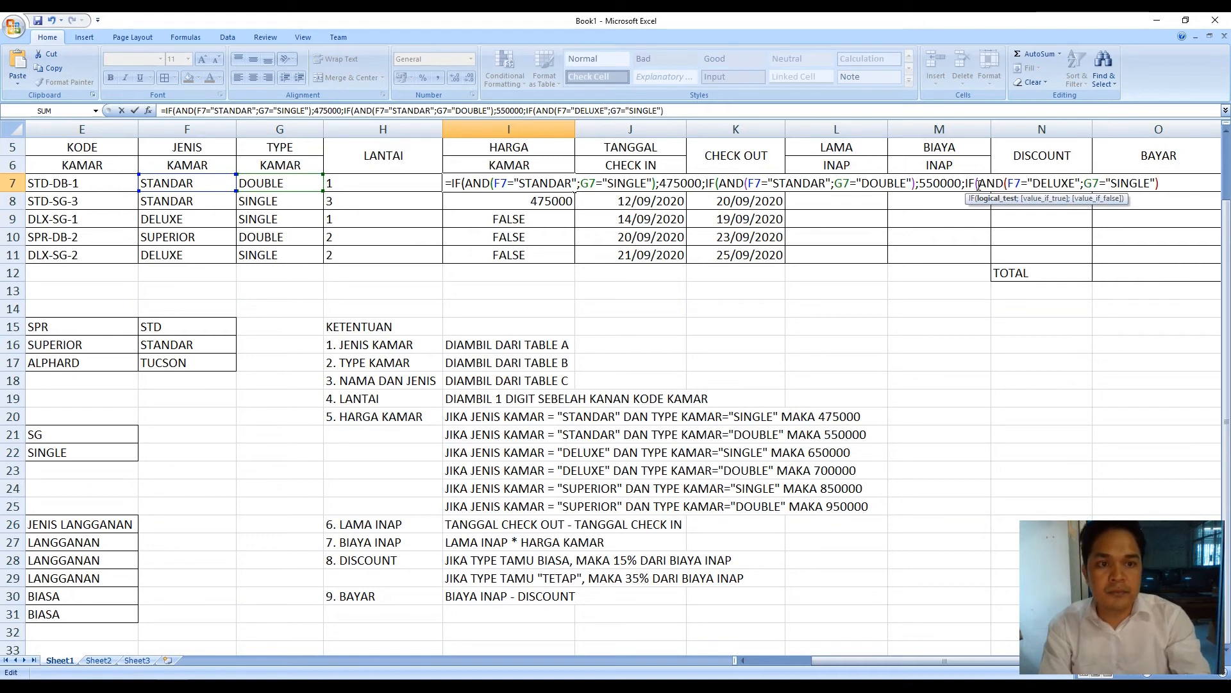
# Enter 650000 as the third IF's value if true in I7, followed by a semicolon for its value if false
pyautogui.write(';')
pyautogui.write('6')
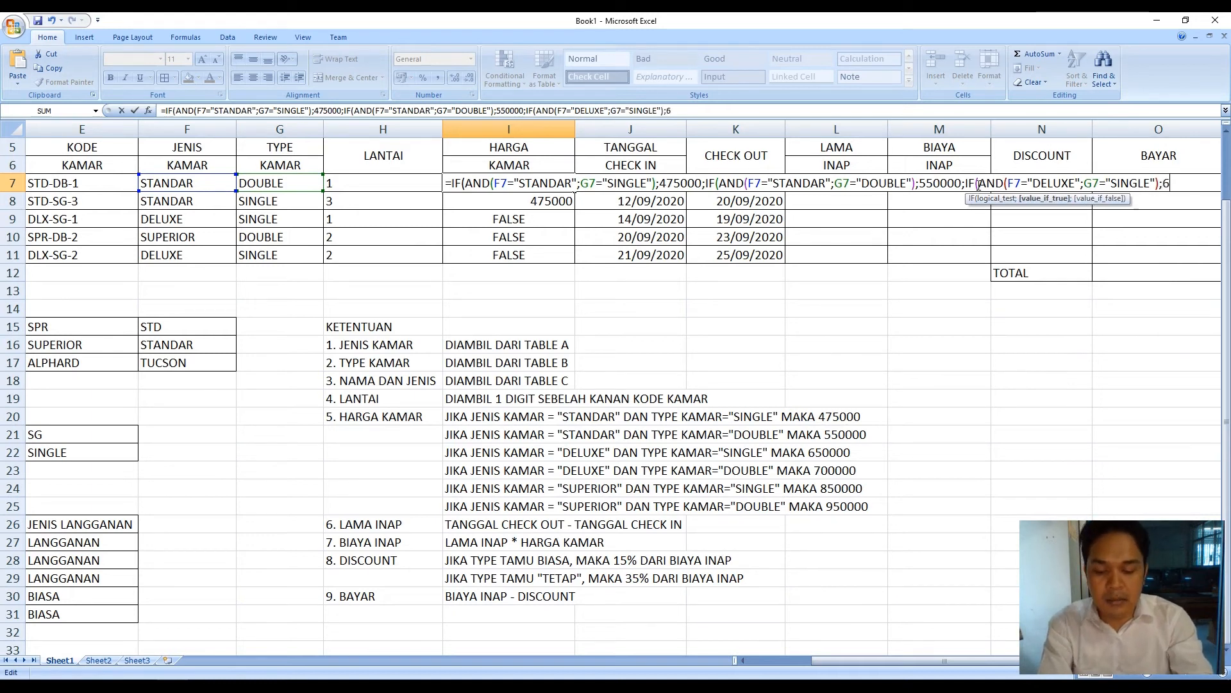
pyautogui.write('50000')
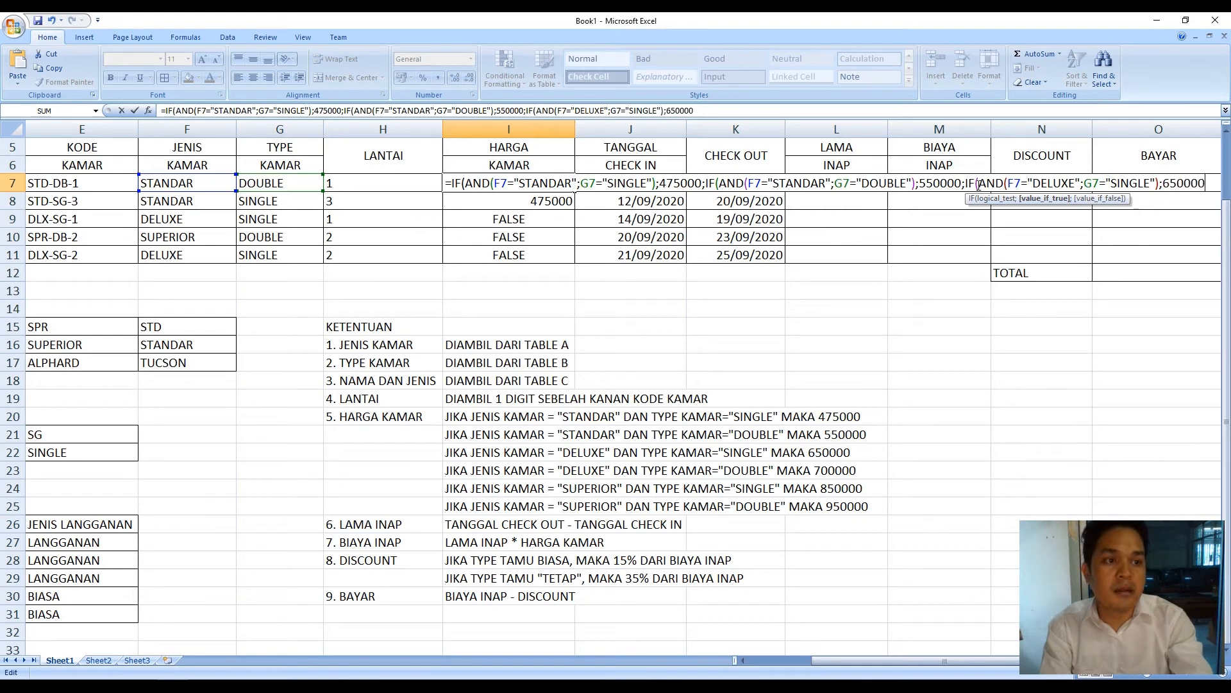
pyautogui.write(';')
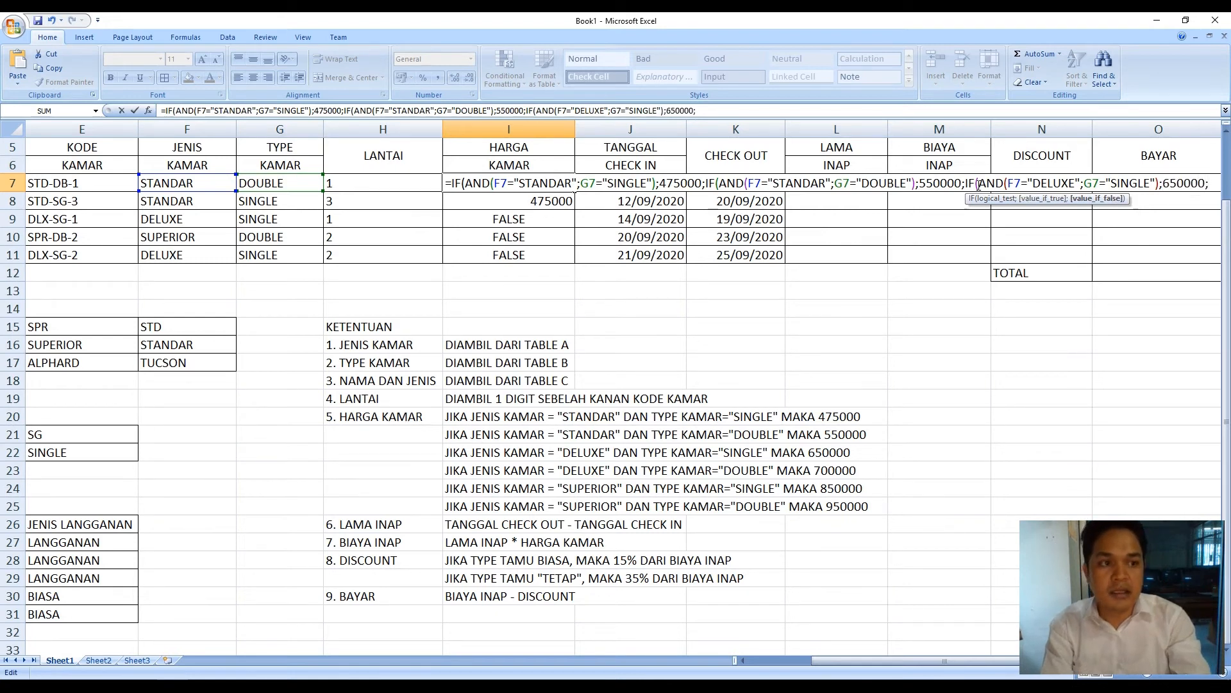
# Nest a fourth IF in I7 with the condition AND(F7="DELUXE";G7="DOUBLE") and 700000 as its value if true
pyautogui.write('IF')
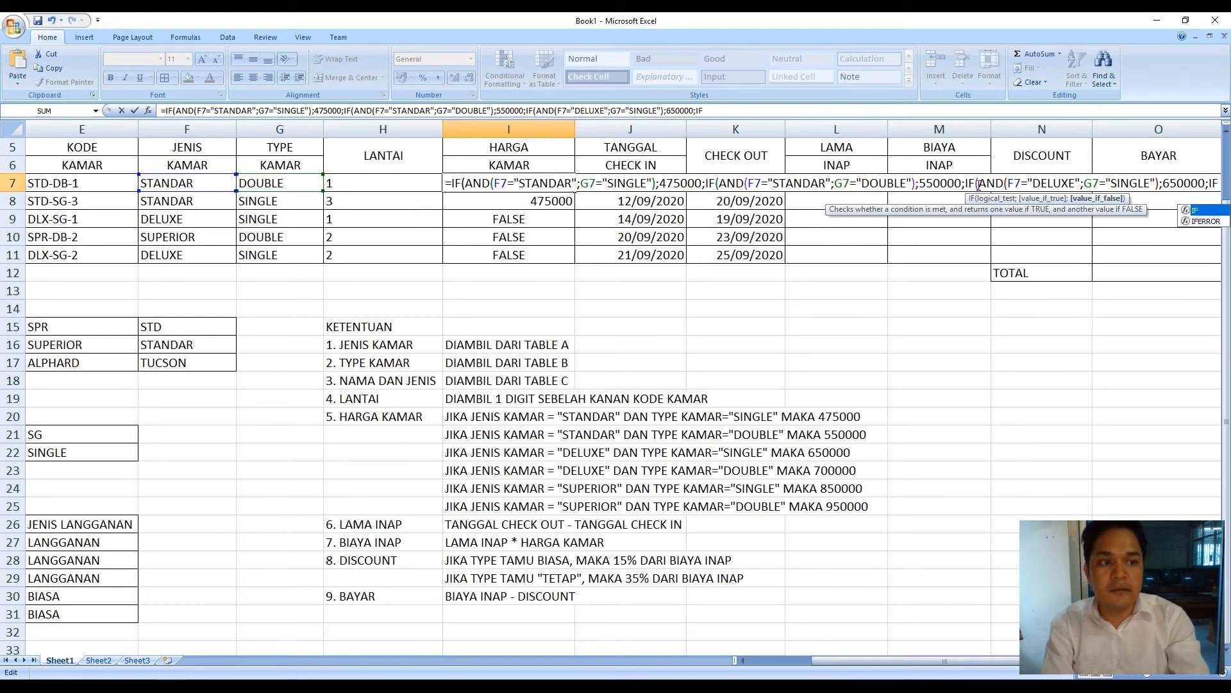
pyautogui.write('(')
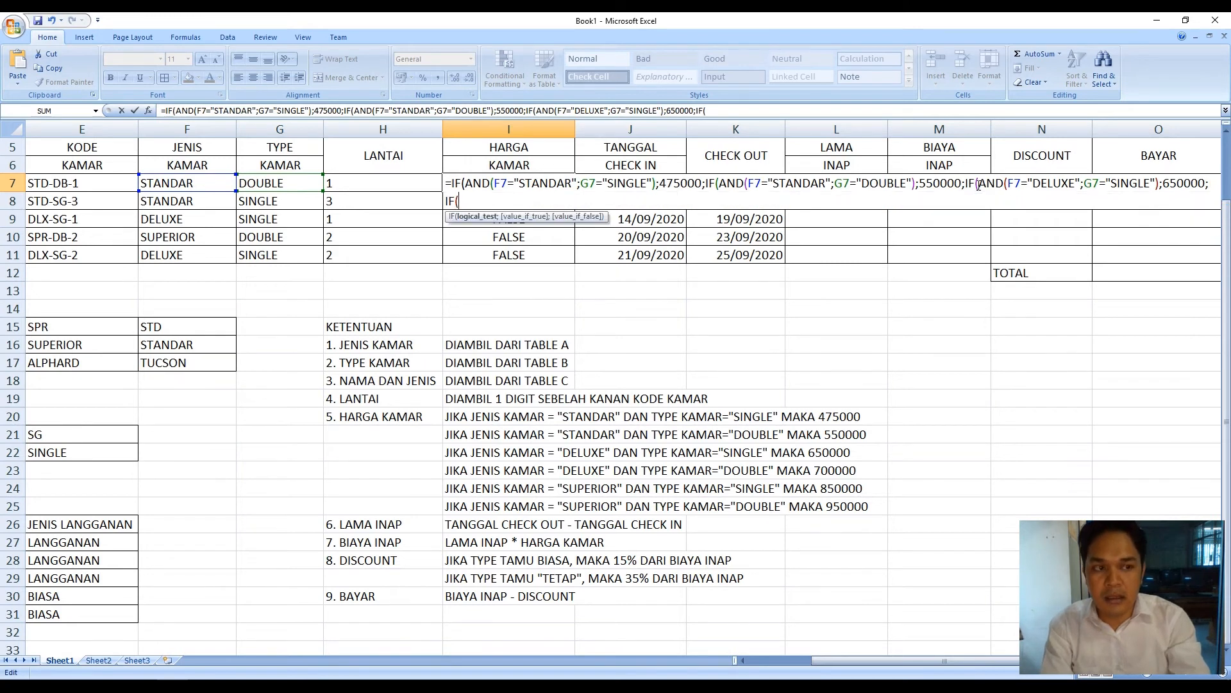
pyautogui.write('AND')
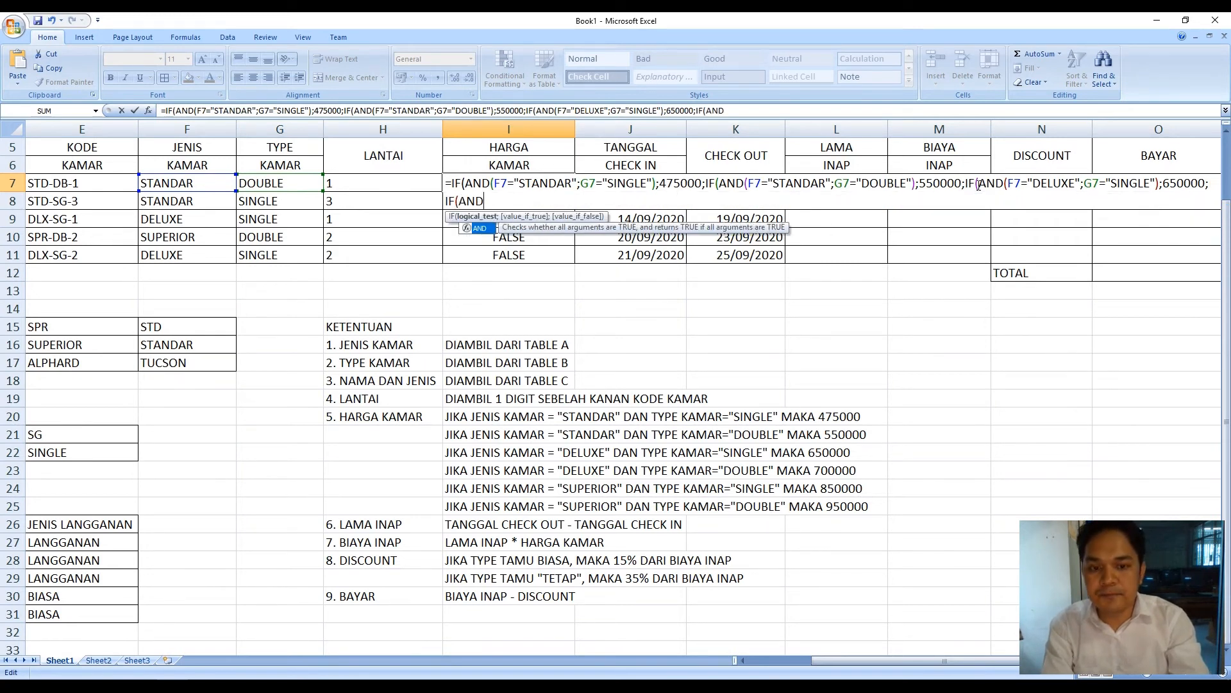
pyautogui.write('(')
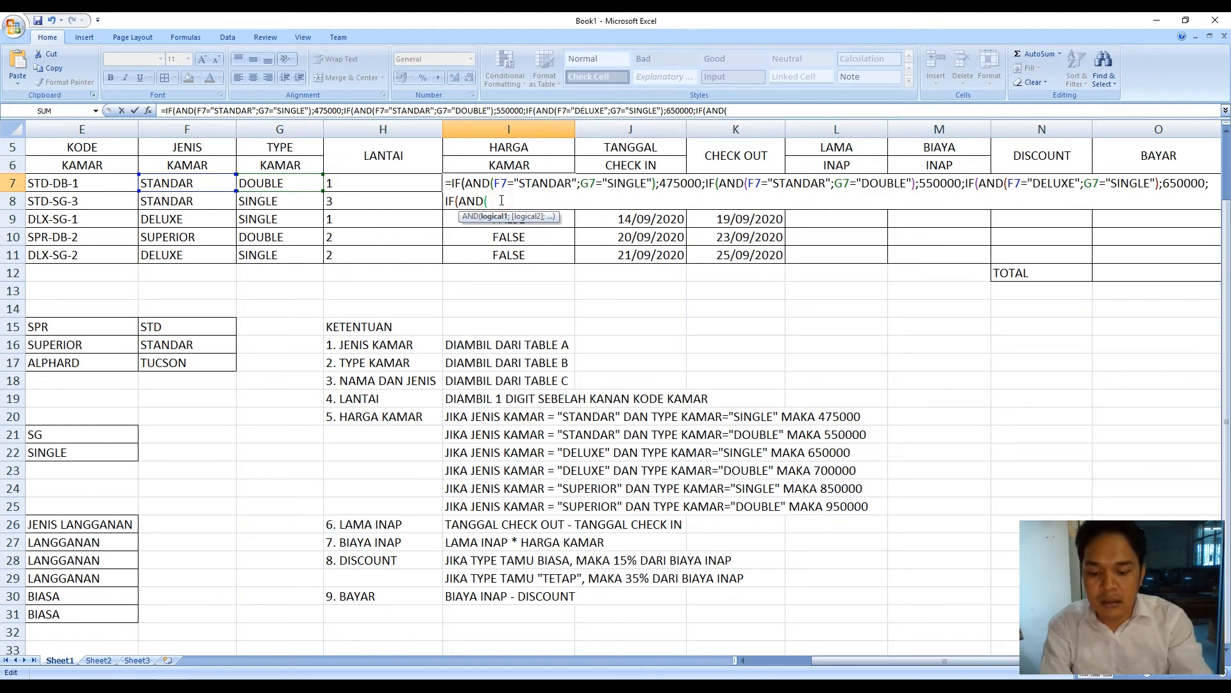
pyautogui.write('F7=')
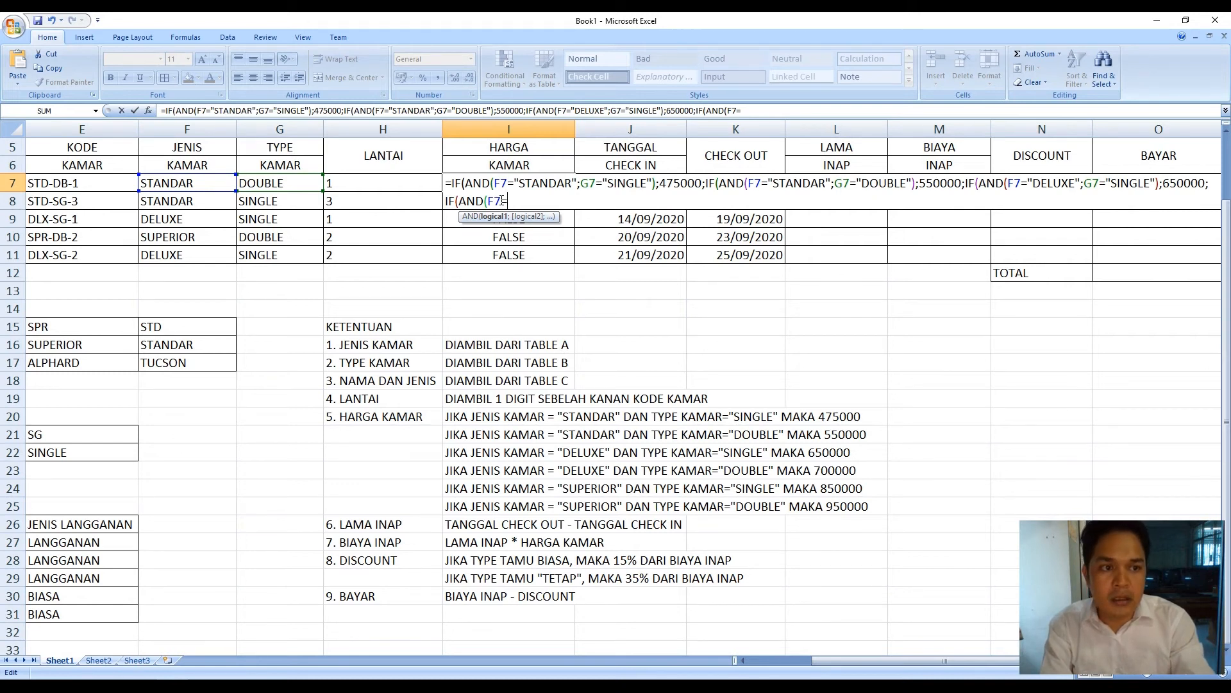
pyautogui.write('"DELUXE')
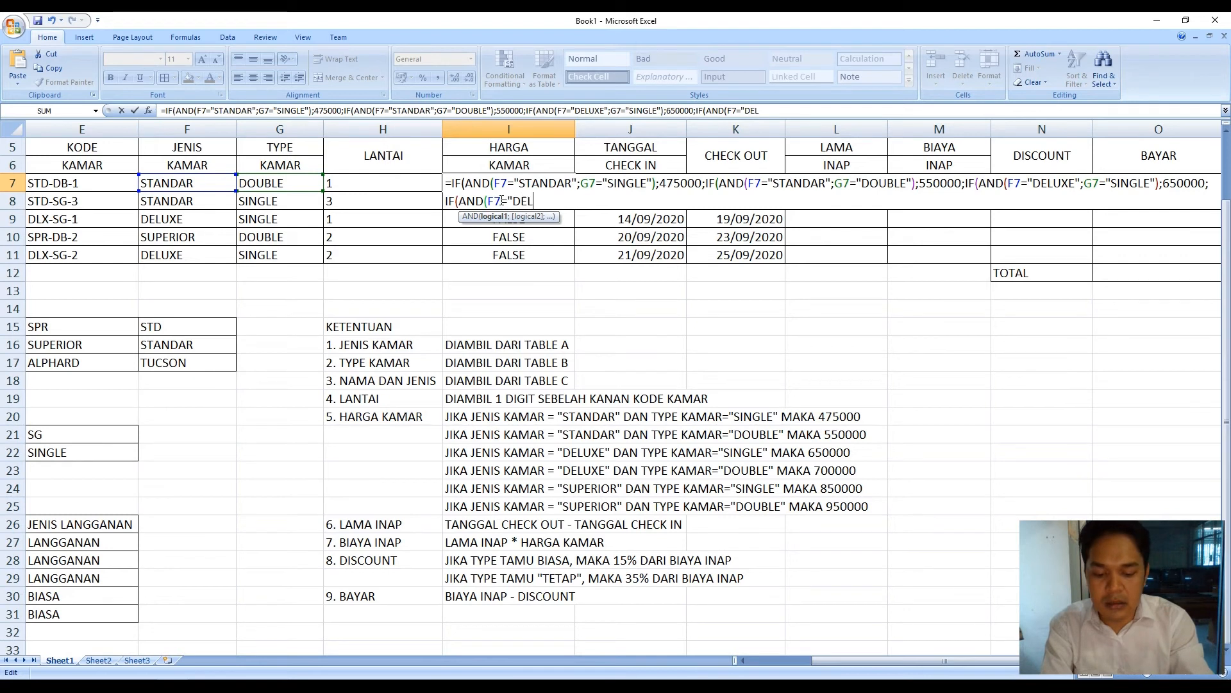
pyautogui.write('"')
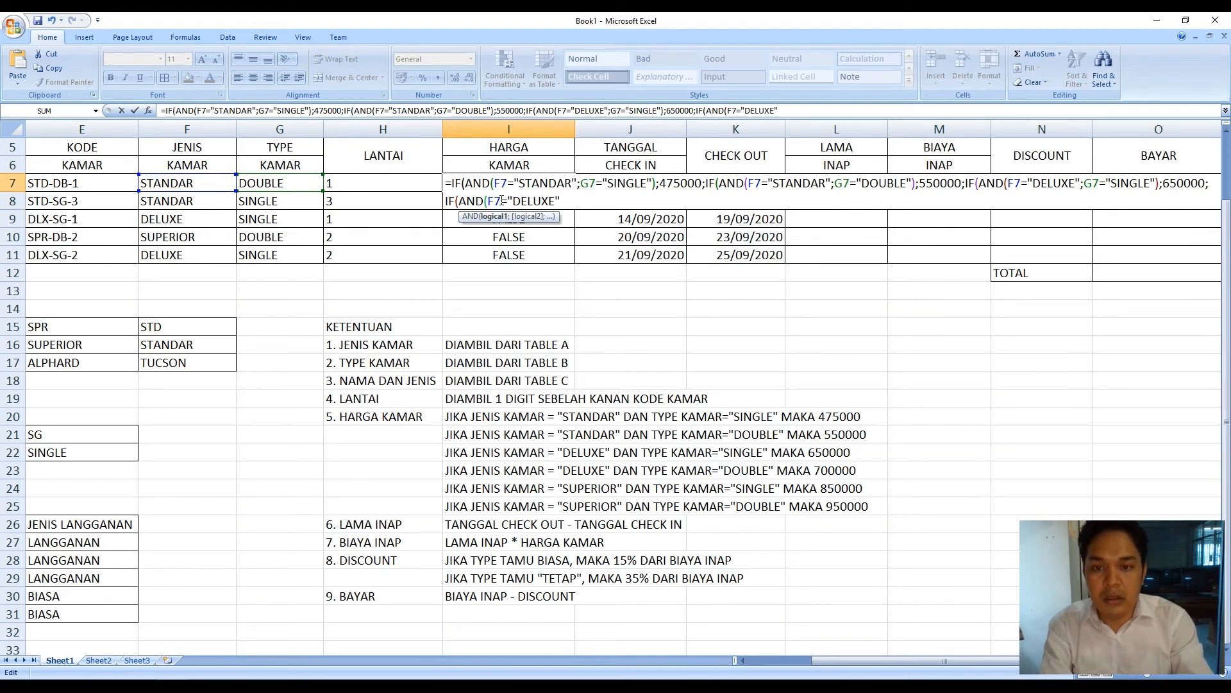
pyautogui.write(';')
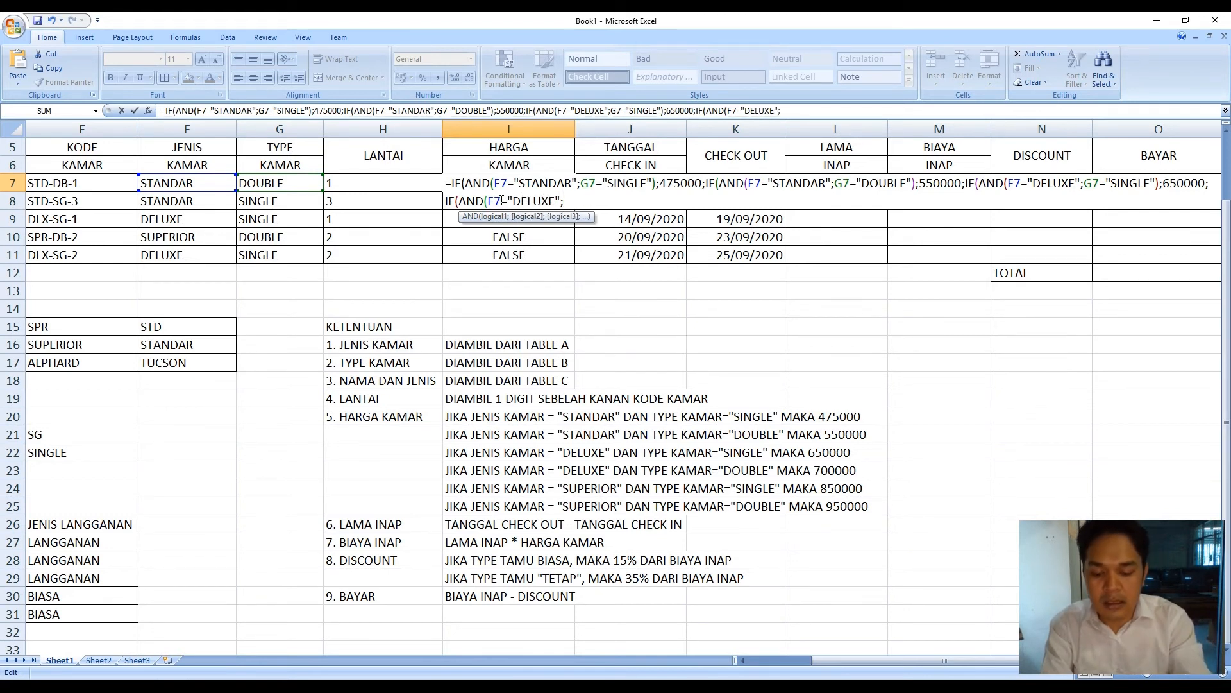
pyautogui.write('G7')
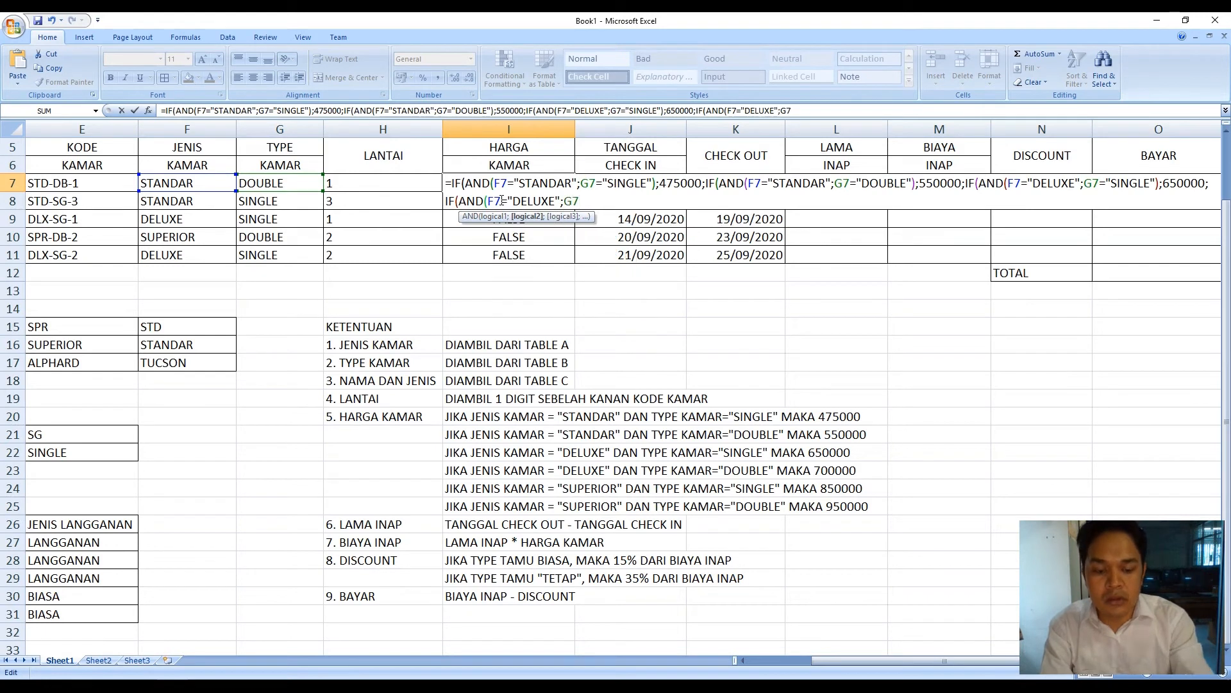
pyautogui.write('="DOUBLE')
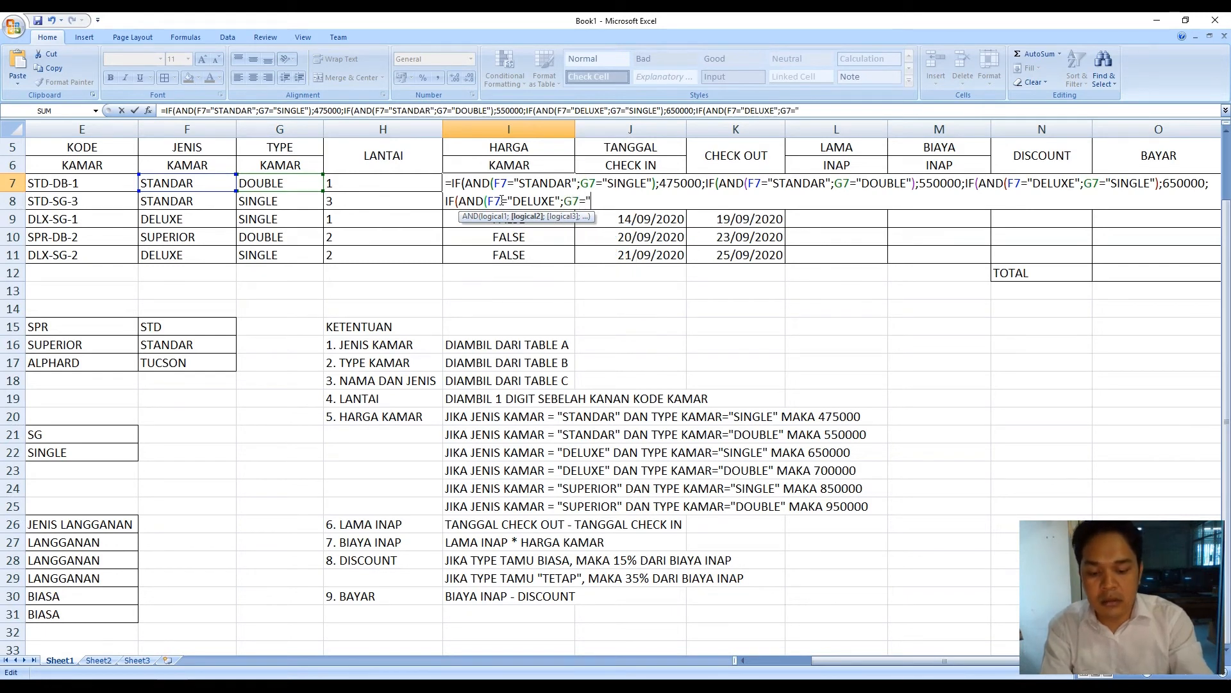
pyautogui.write('"')
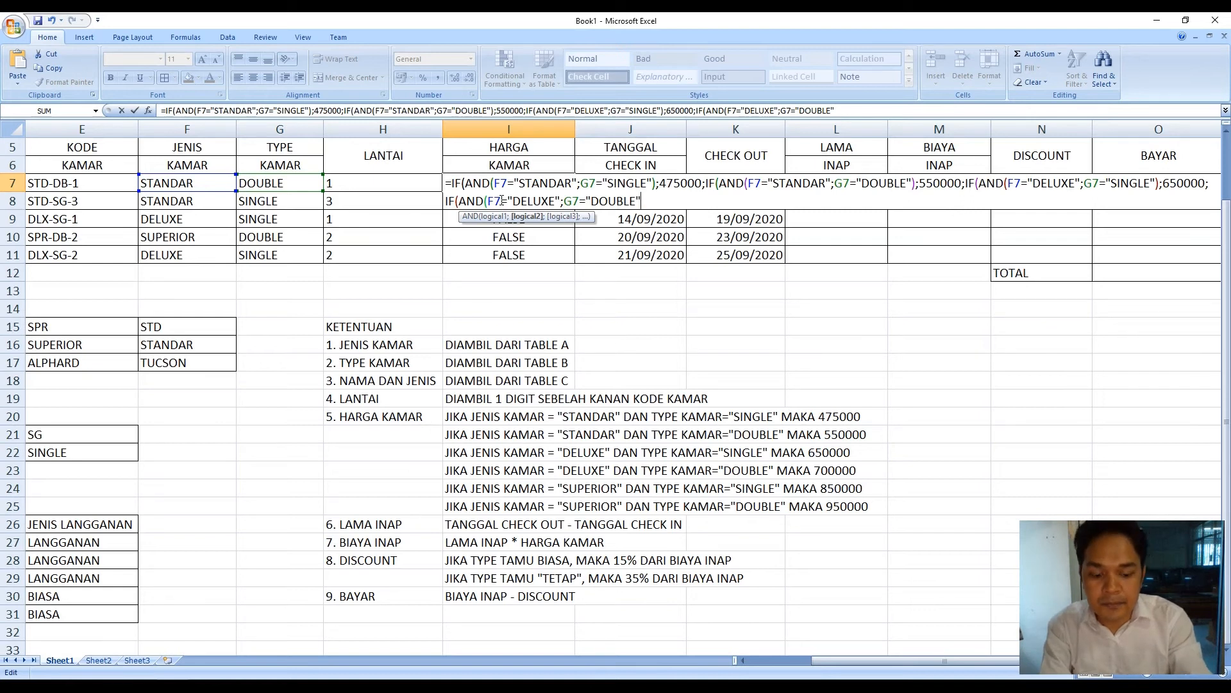
pyautogui.write(');')
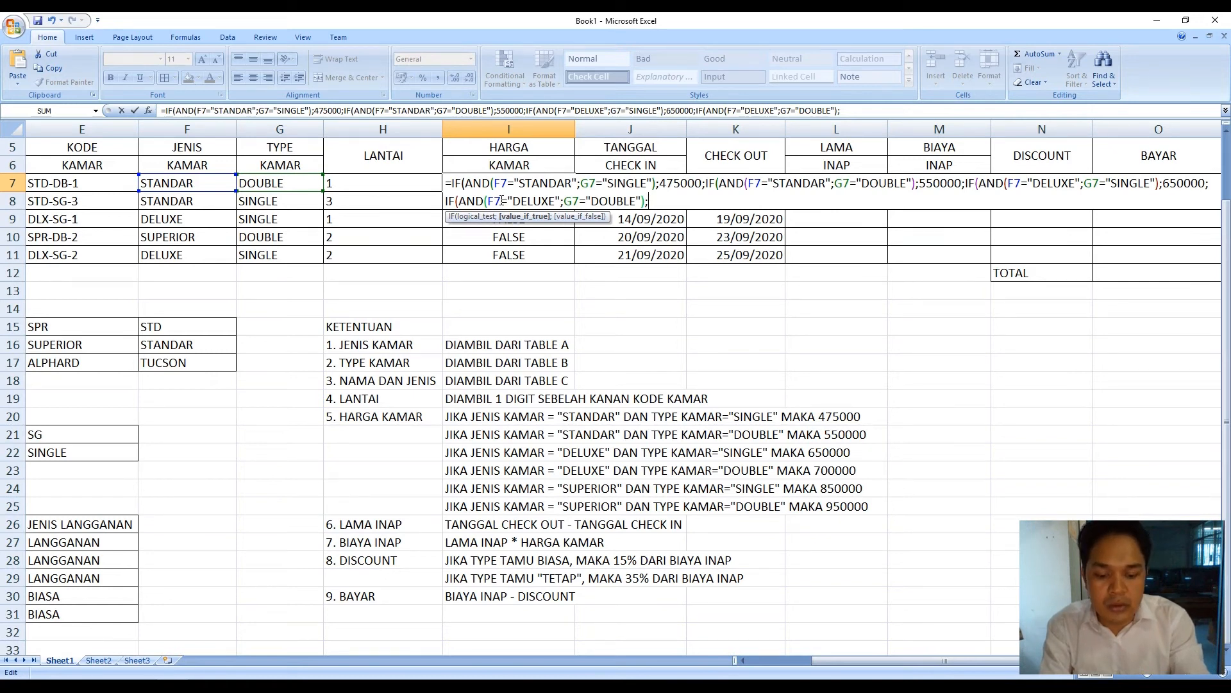
pyautogui.write('700000')
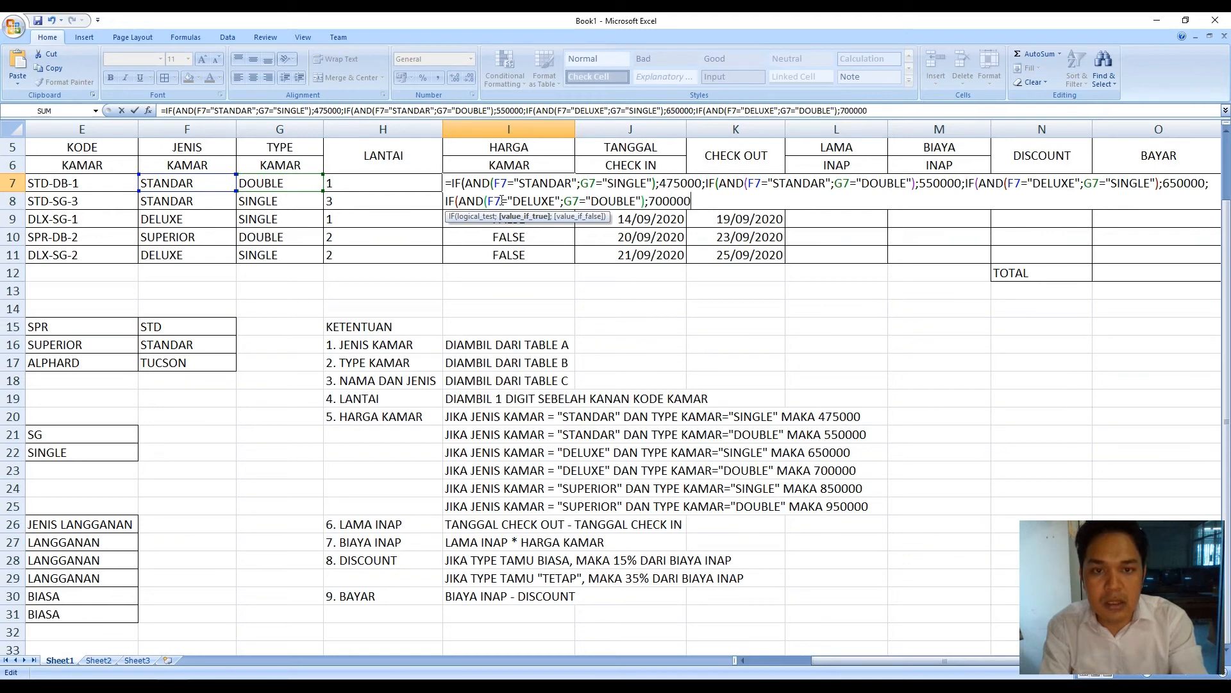
# Nest a fifth IF as the fourth IF's value if false in I7, with the condition AND(F7="SUPERIOR";G7="SINGLE")
pyautogui.write(';IF')
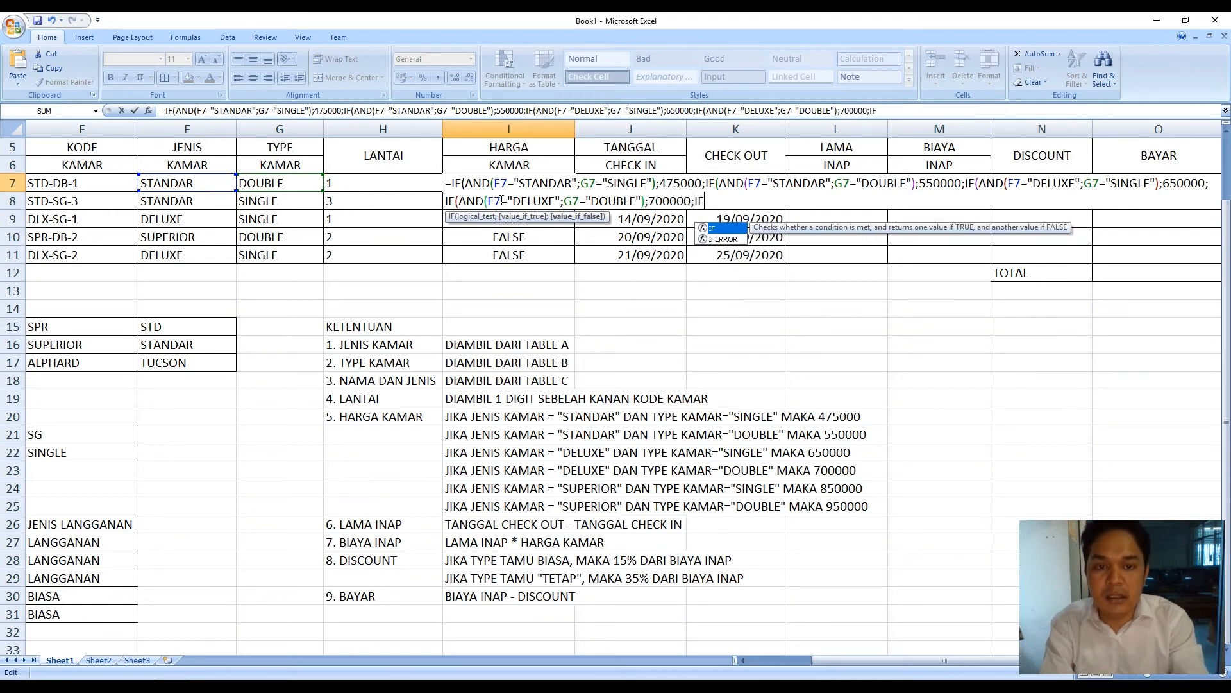
pyautogui.write('(AMD')
pyautogui.press('Return')
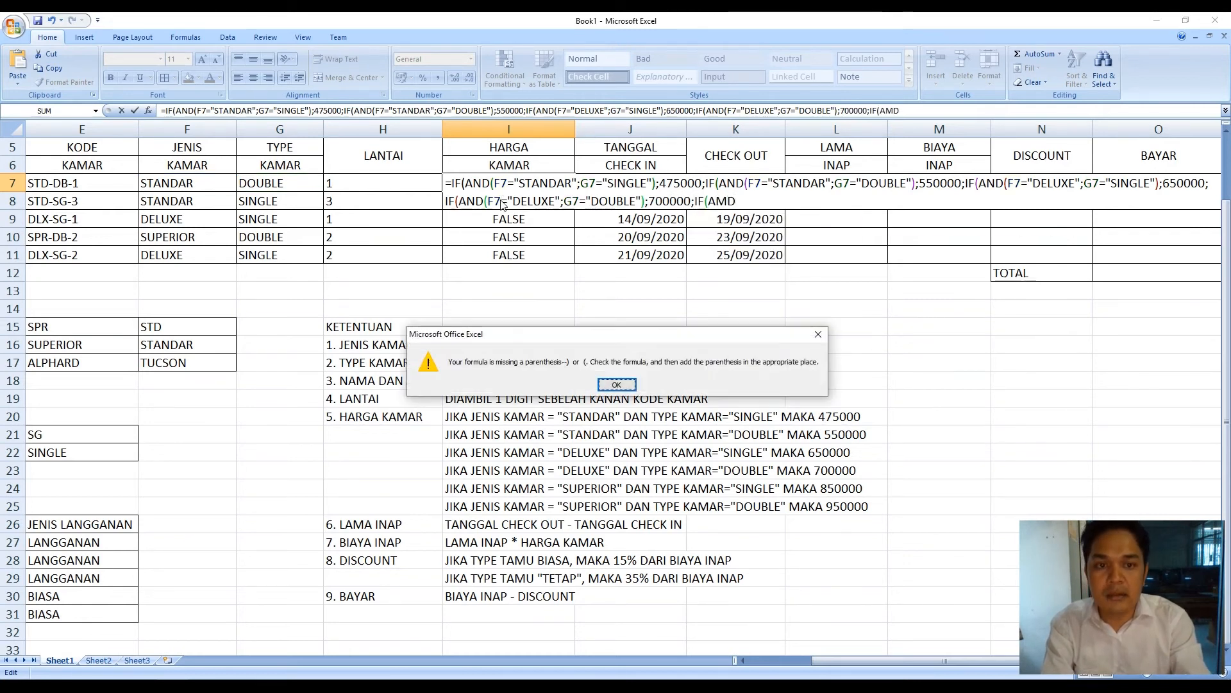
pyautogui.click(616, 385)
pyautogui.write('AND(')
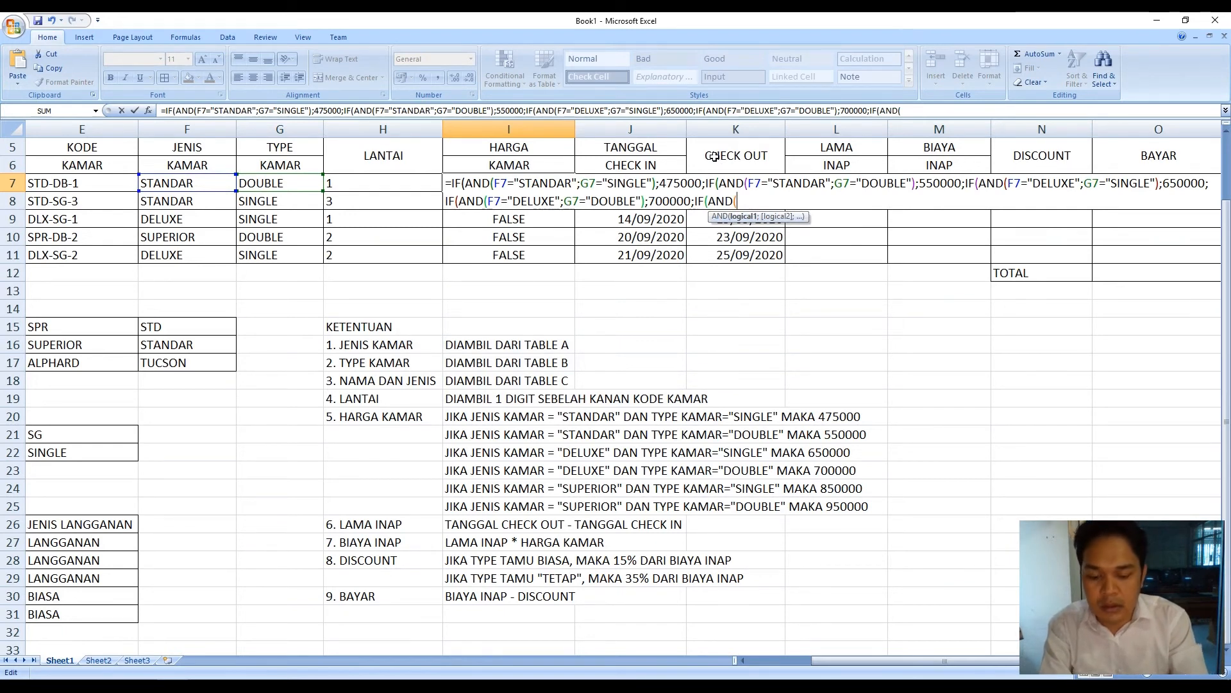
pyautogui.write('F7="')
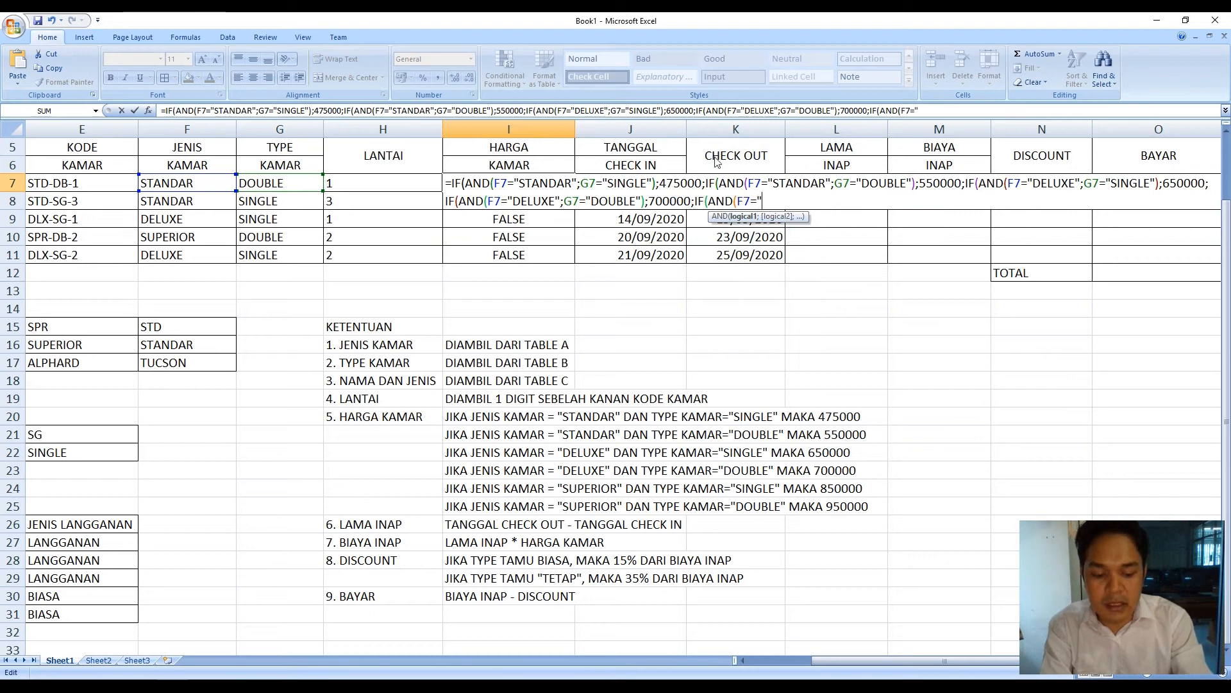
pyautogui.write('SUPE')
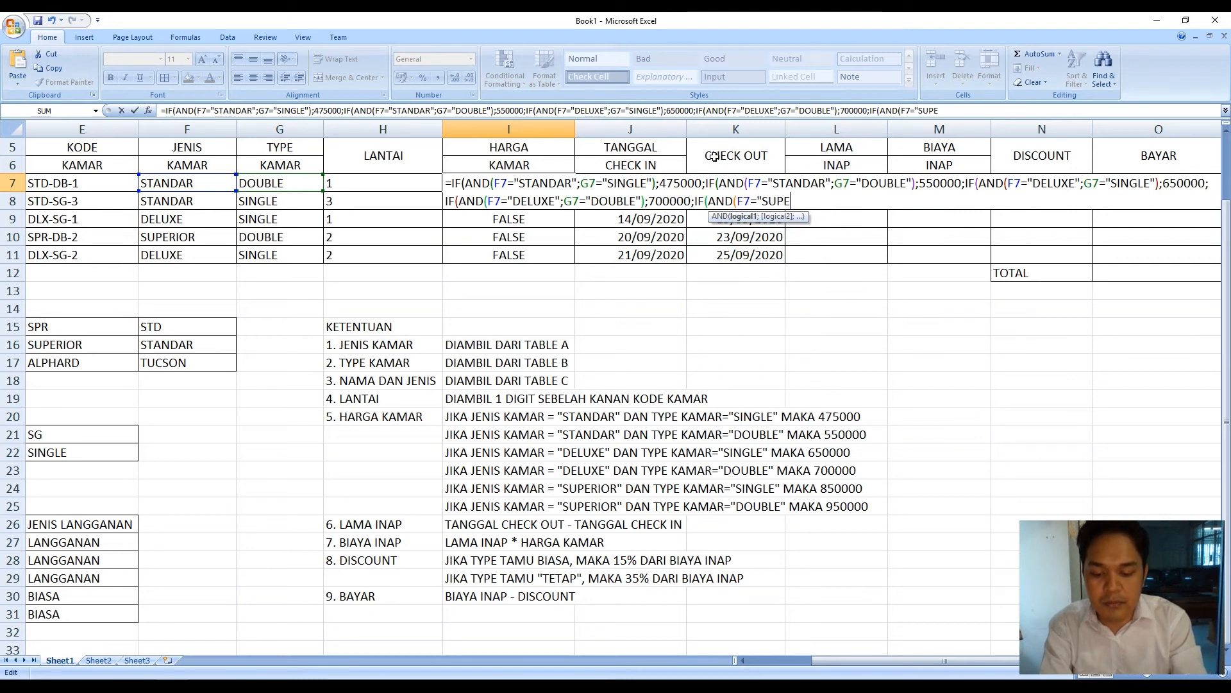
pyautogui.write('RIOR"')
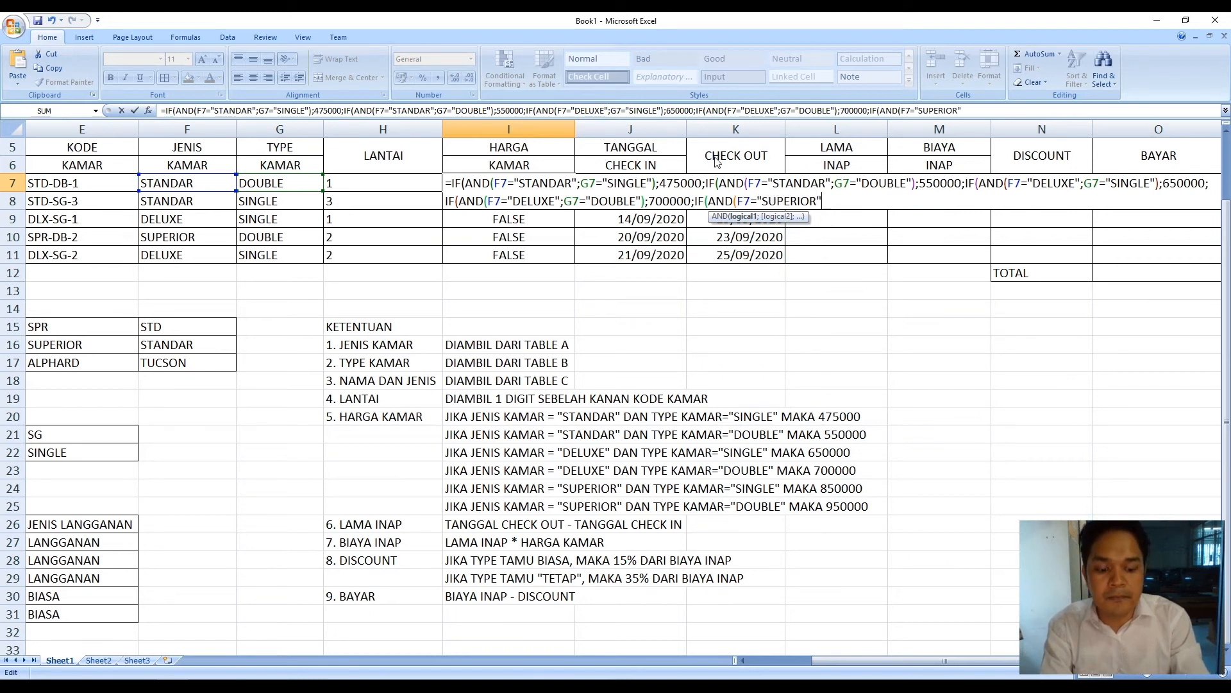
pyautogui.write(';')
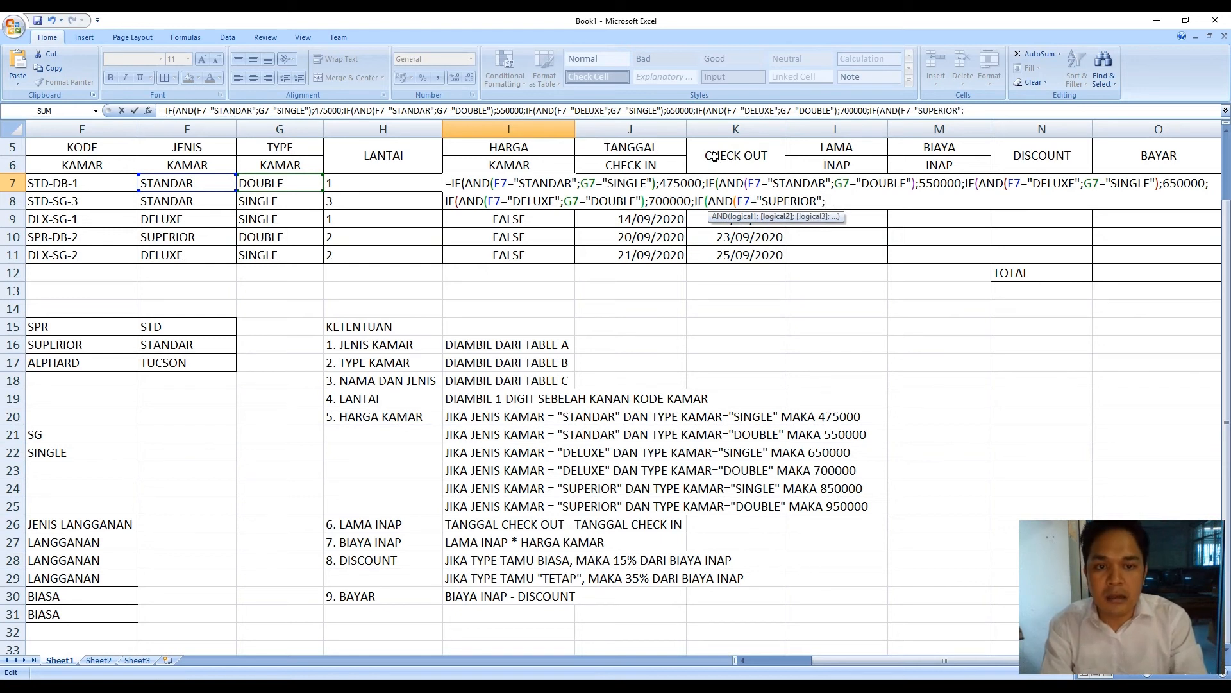
pyautogui.write('G7=')
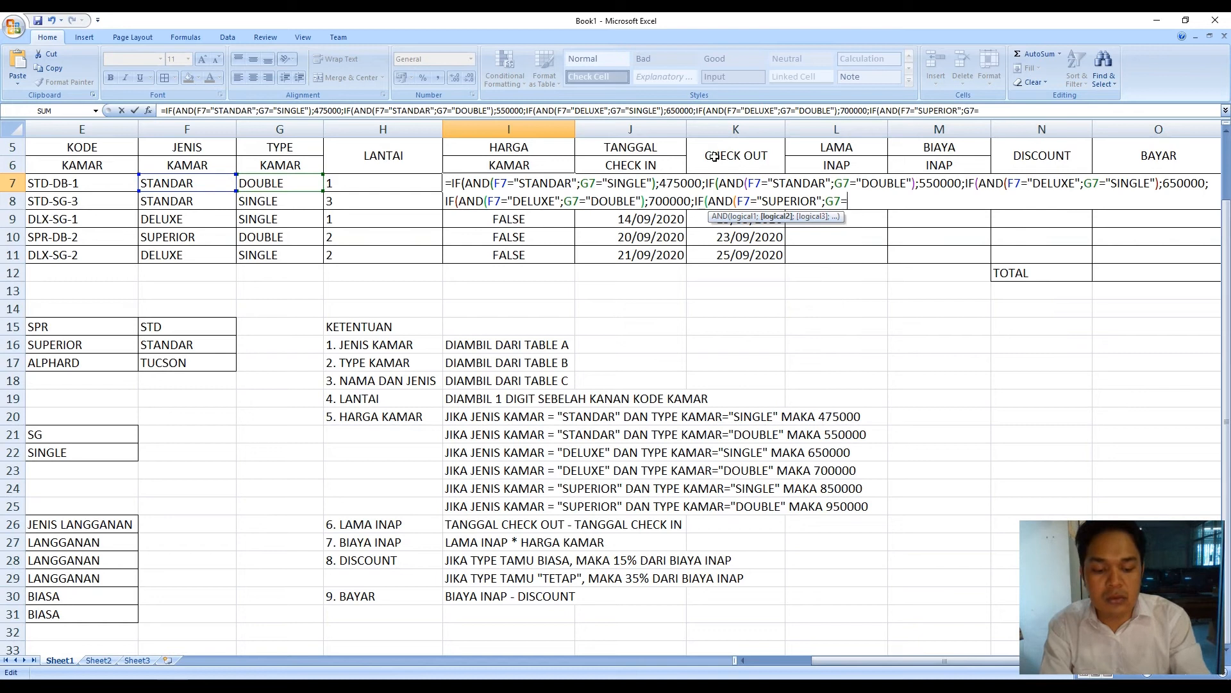
pyautogui.write('"SINGLE')
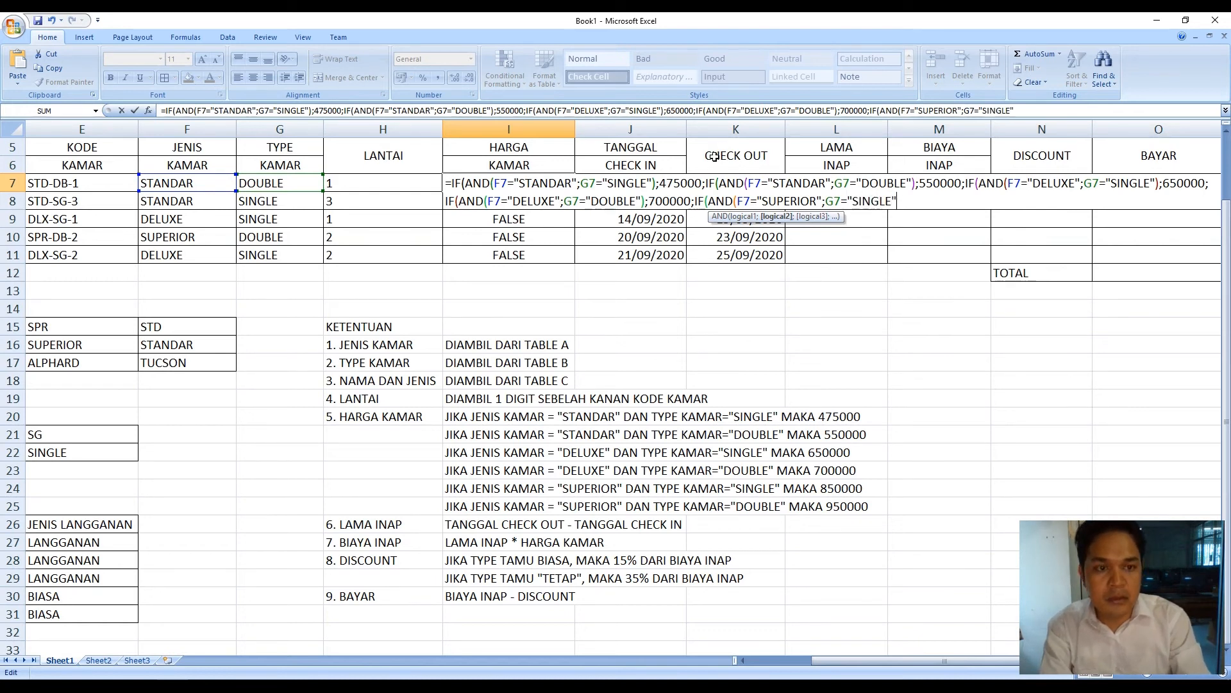
# Finish the I7 formula with 850000 if true and 950000 if false, closing all five nested IFs, and commit it
pyautogui.write('");850000')
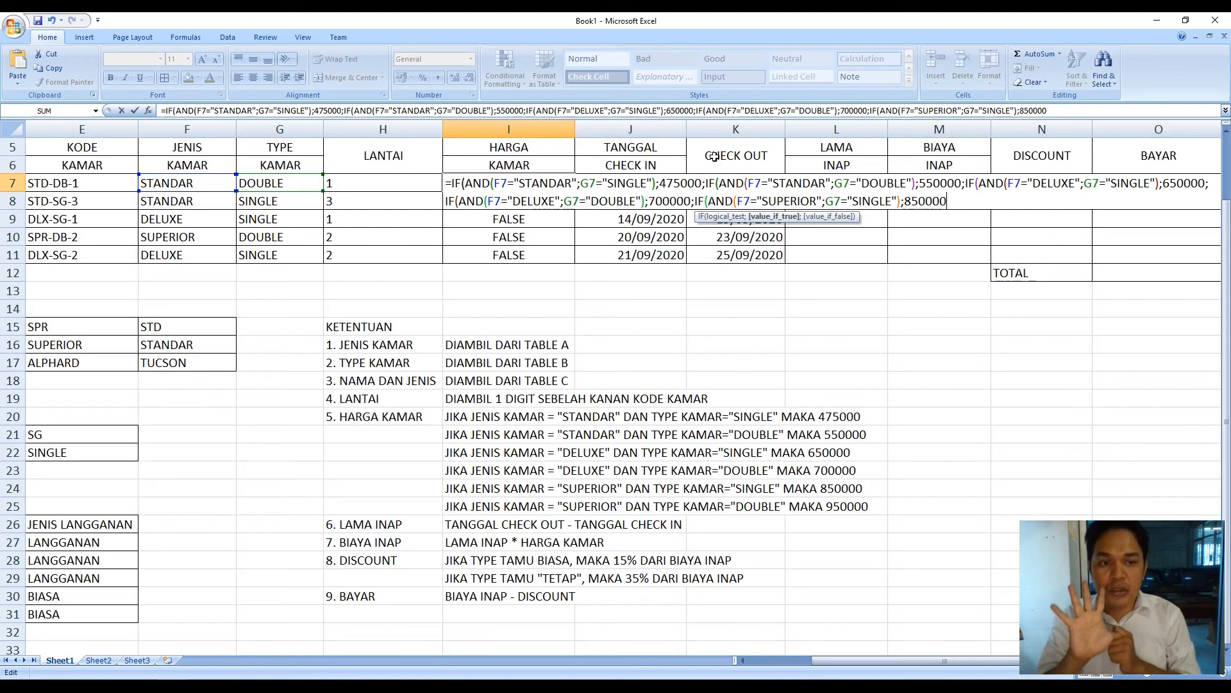
pyautogui.write(';')
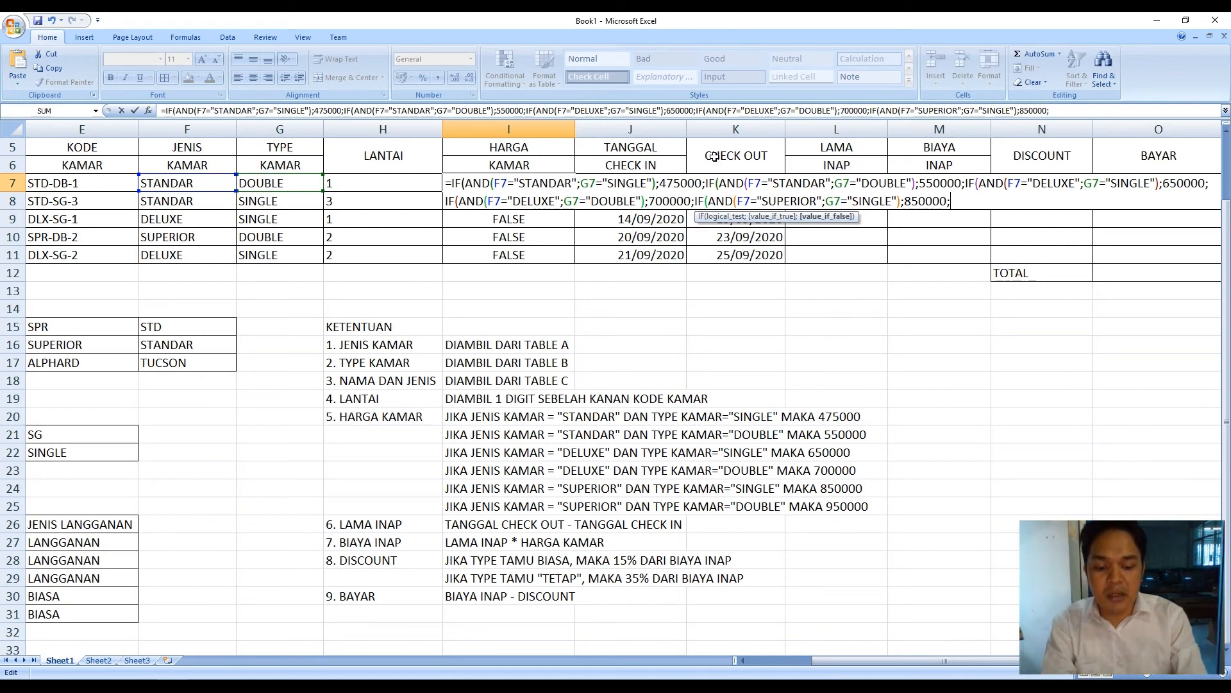
pyautogui.write('950000')
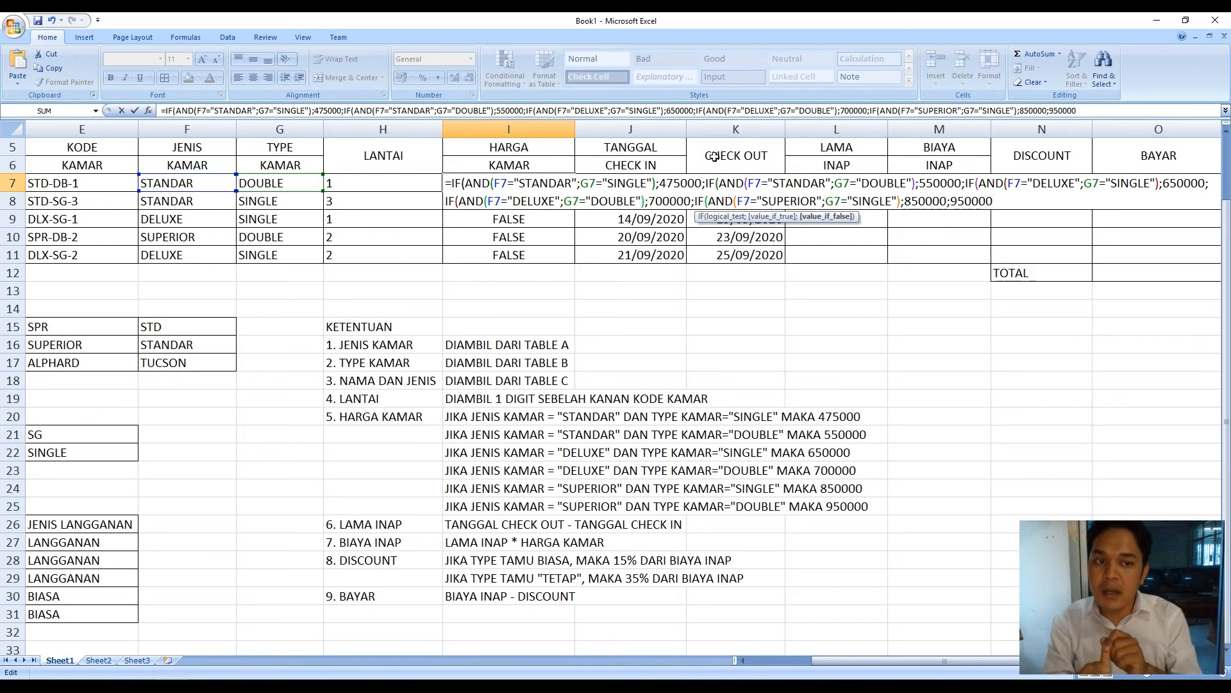
pyautogui.write(')))))')
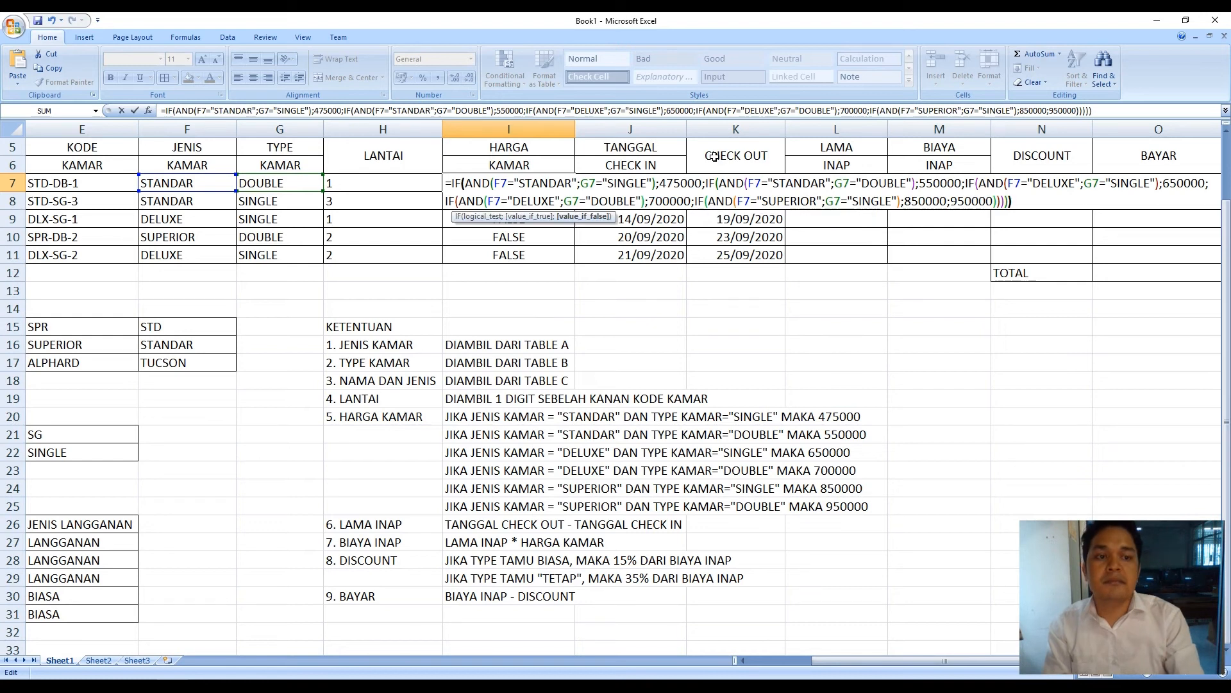
pyautogui.press('Return')
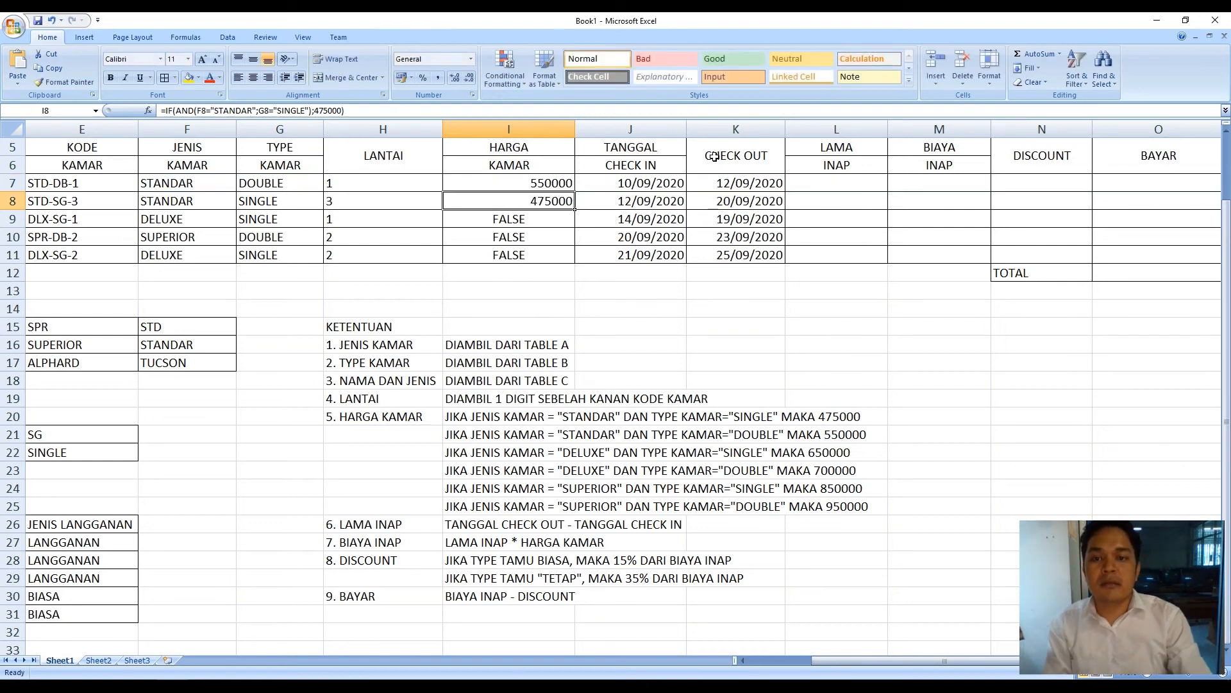
# Fill the HARGA KAMAR formula from I7 down through I11
pyautogui.click(533, 185)
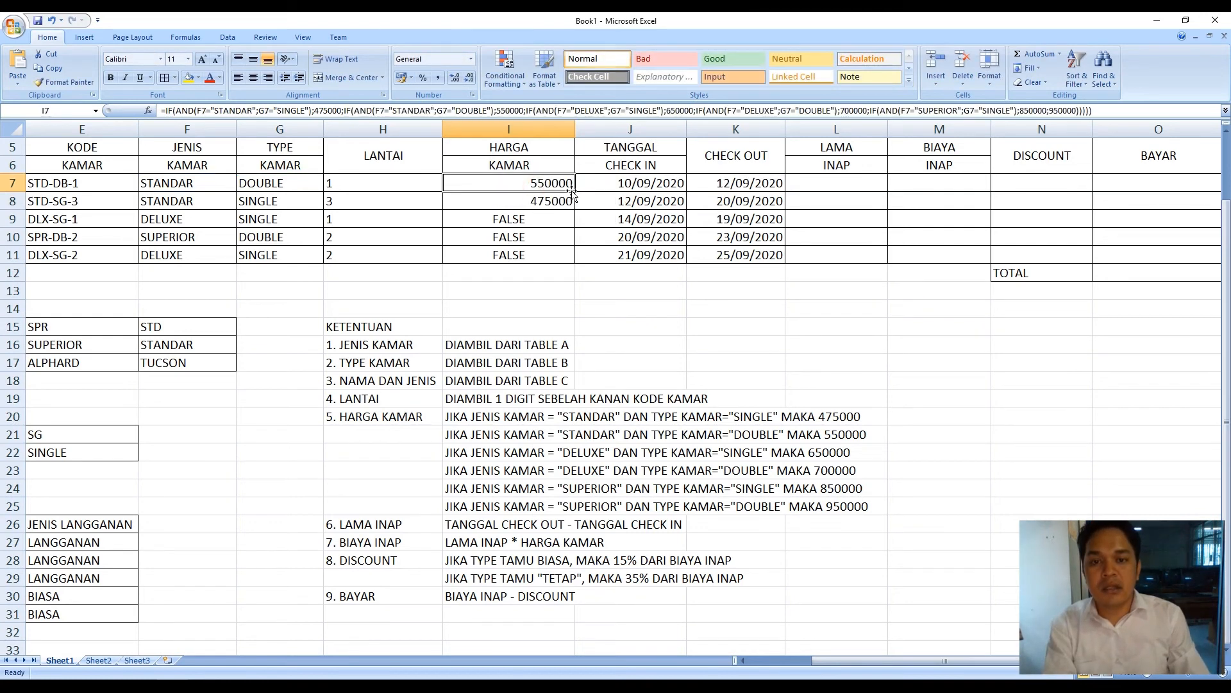
pyautogui.moveTo(575, 191); pyautogui.dragTo(565, 263)
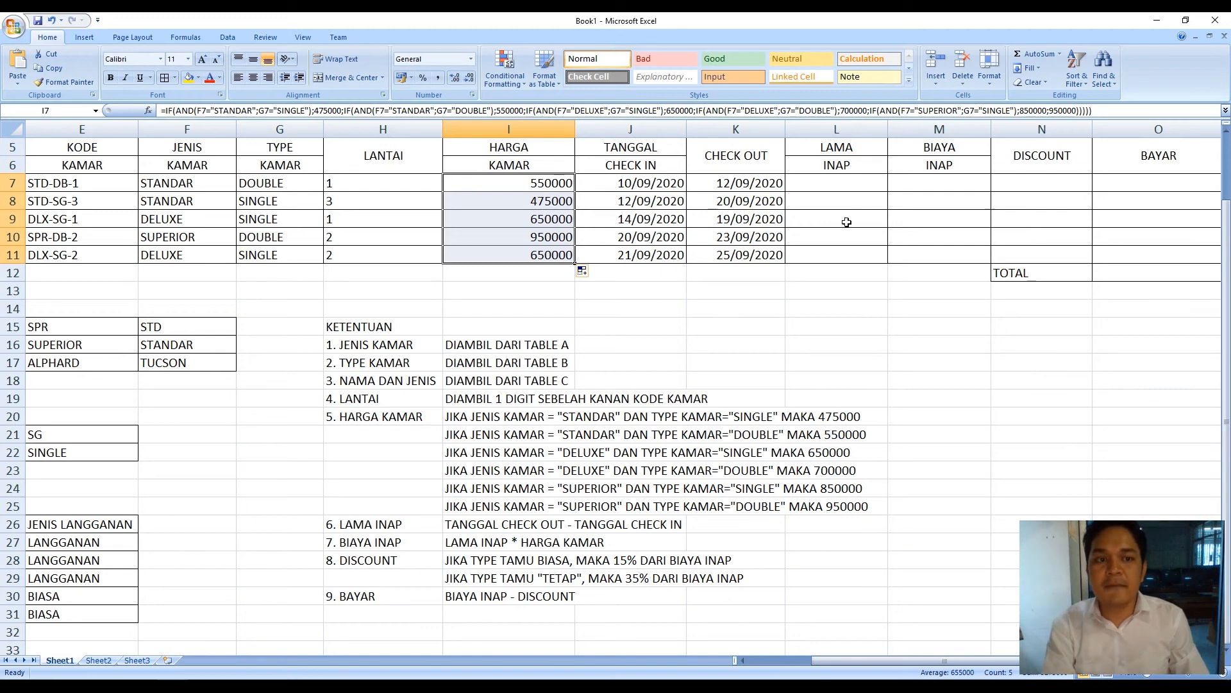
pyautogui.click(781, 300)
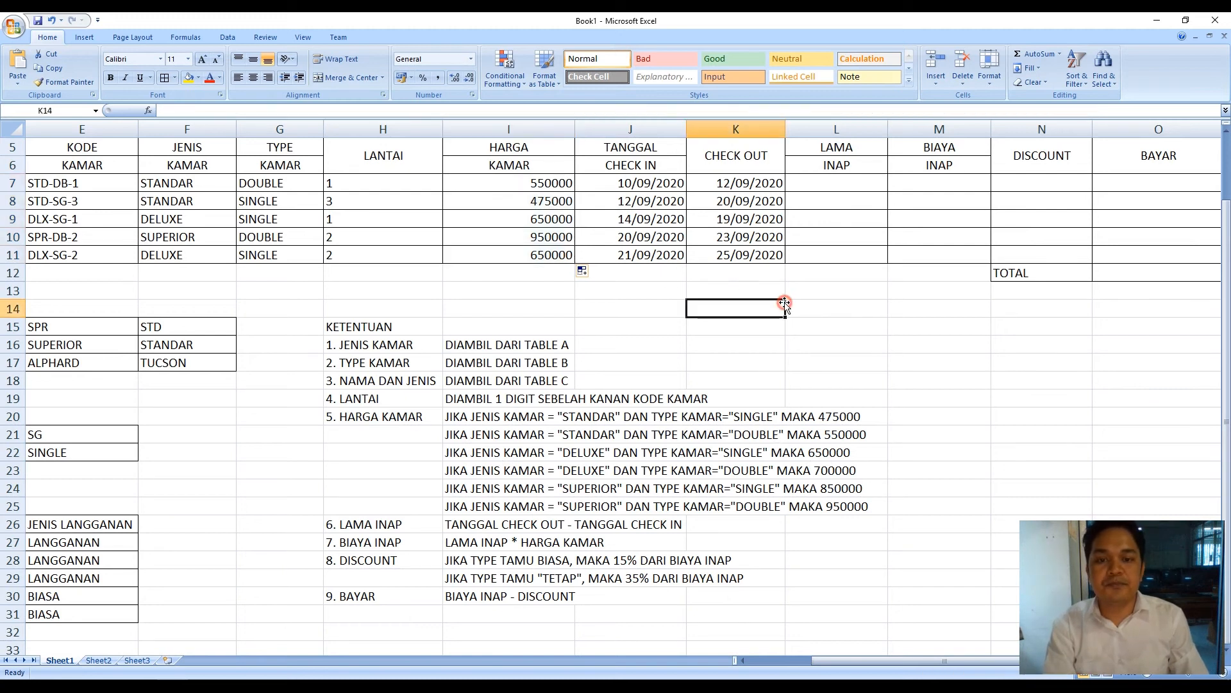
# Open the I7 formula to review its nested conditions against the HARGA KAMAR rules, leaving it as is
pyautogui.click(516, 183)
pyautogui.doubleClick(516, 183)
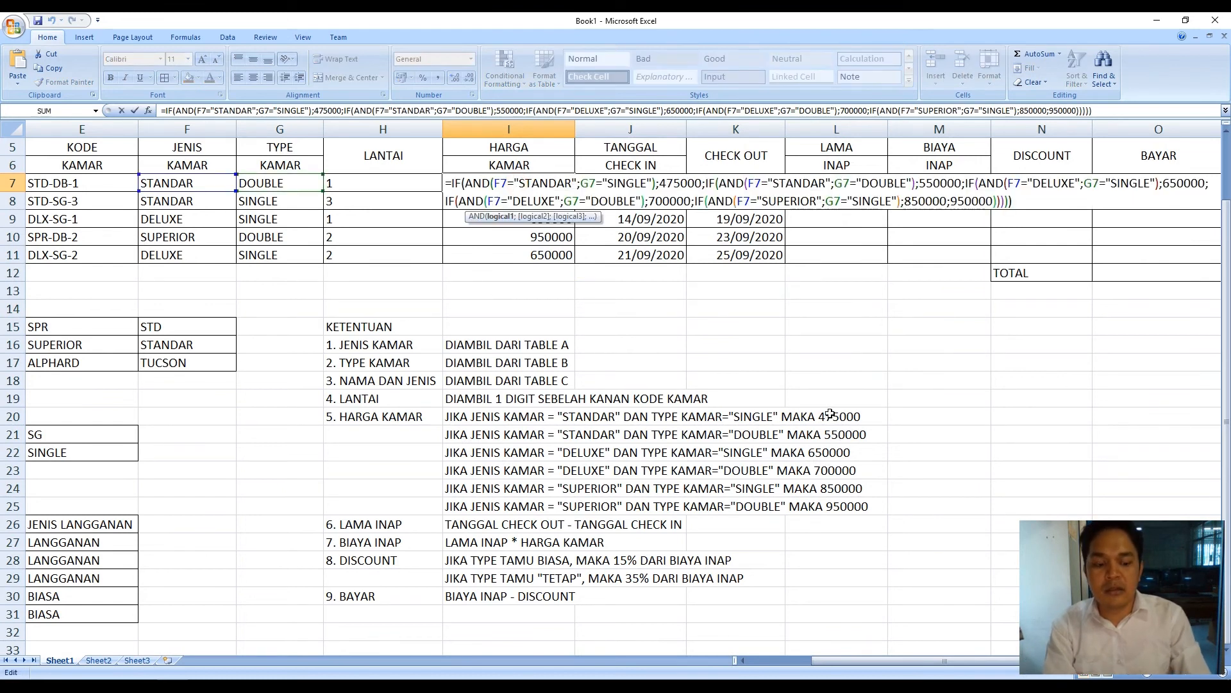
pyautogui.press('Return')
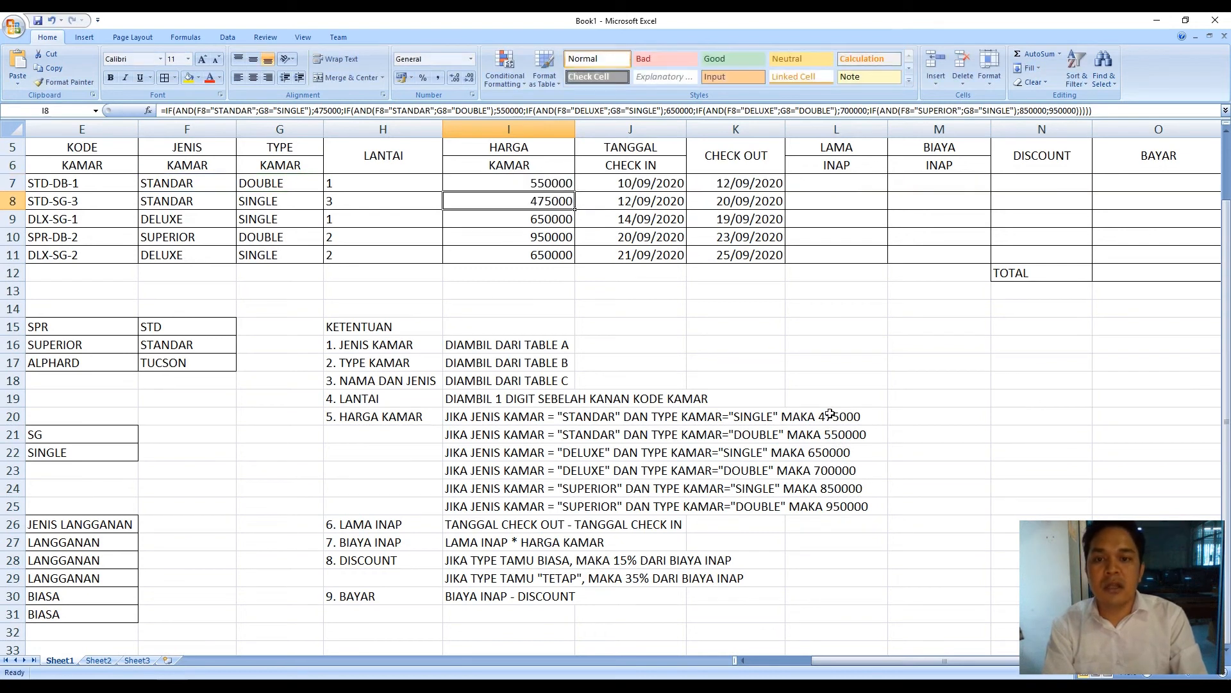
# Calculate LAMA INAP in L7 as check-out minus check-in with =K7-J7, and fill the formula down through L11
pyautogui.click(851, 182)
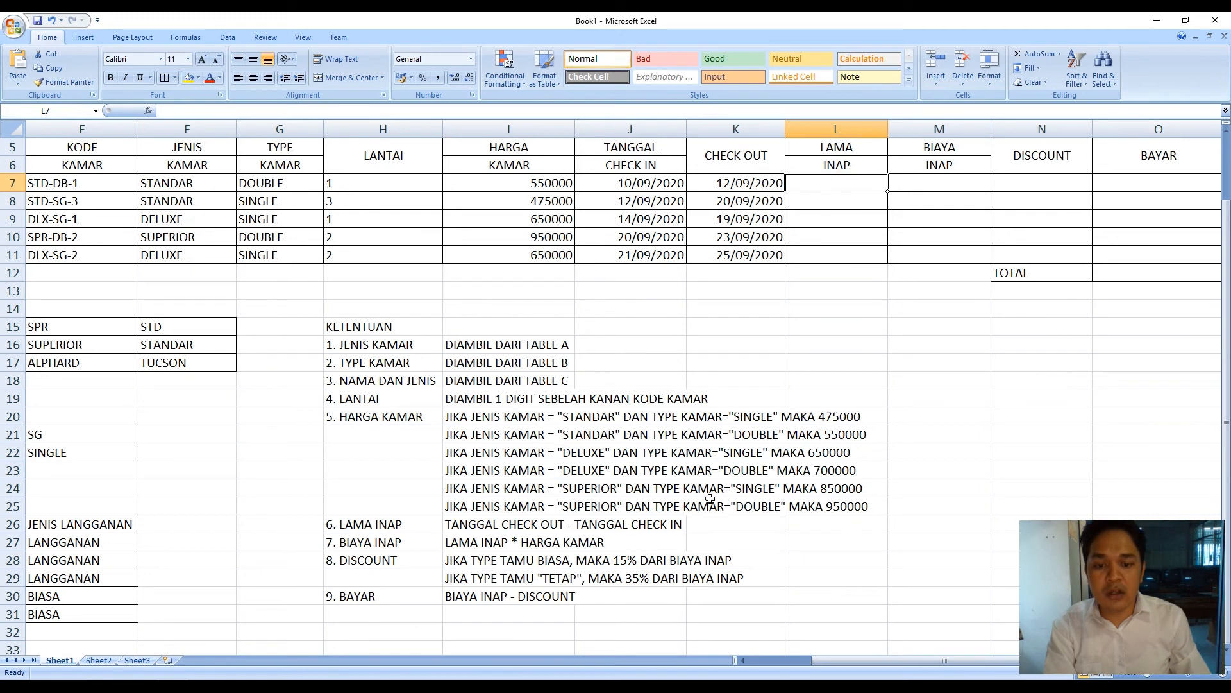
pyautogui.write('=')
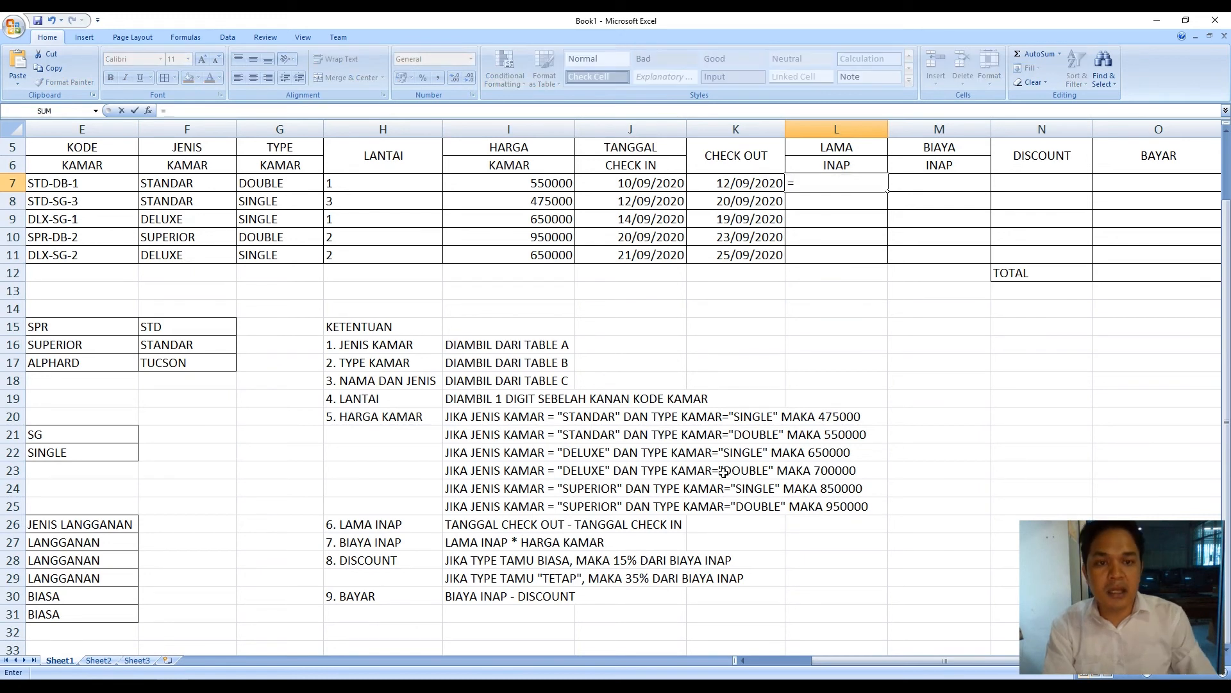
pyautogui.click(761, 184)
pyautogui.write('-')
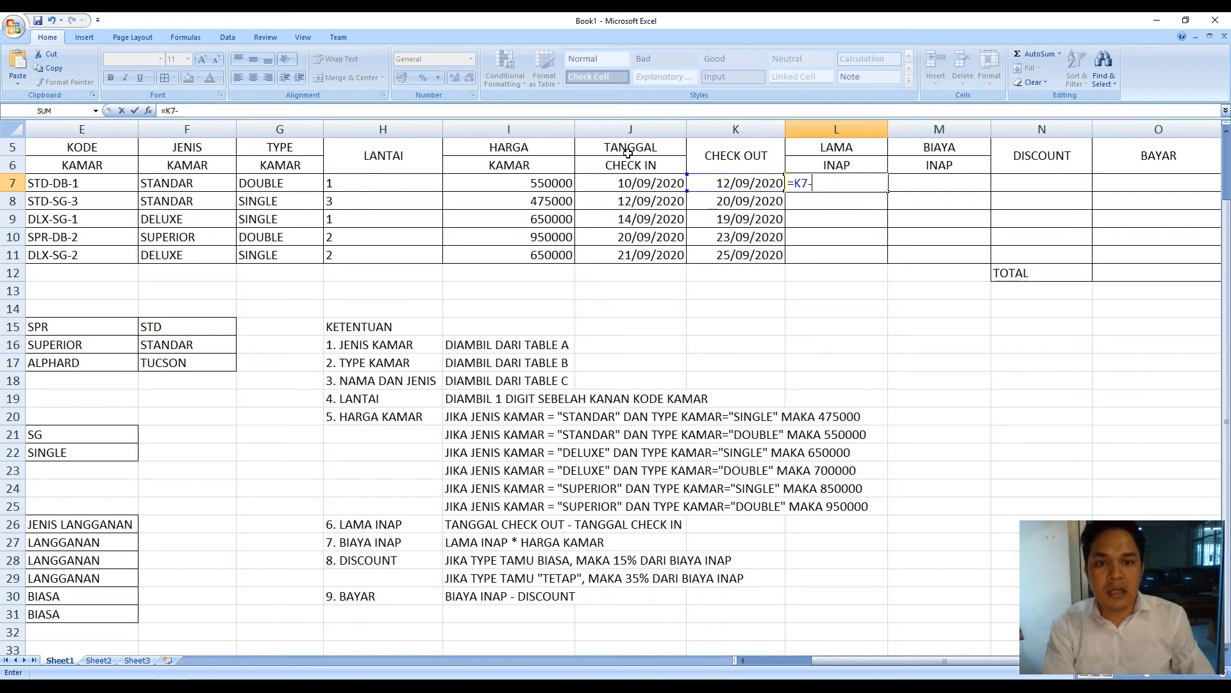
pyautogui.click(631, 182)
pyautogui.press('Return')
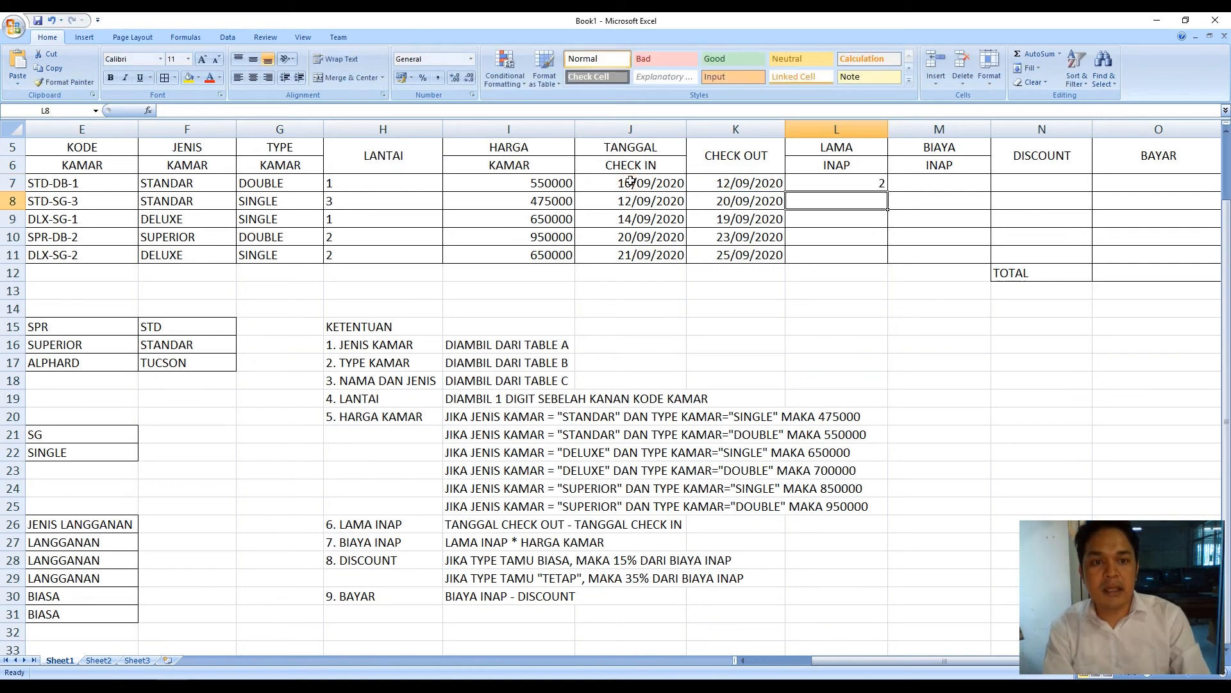
pyautogui.click(860, 184)
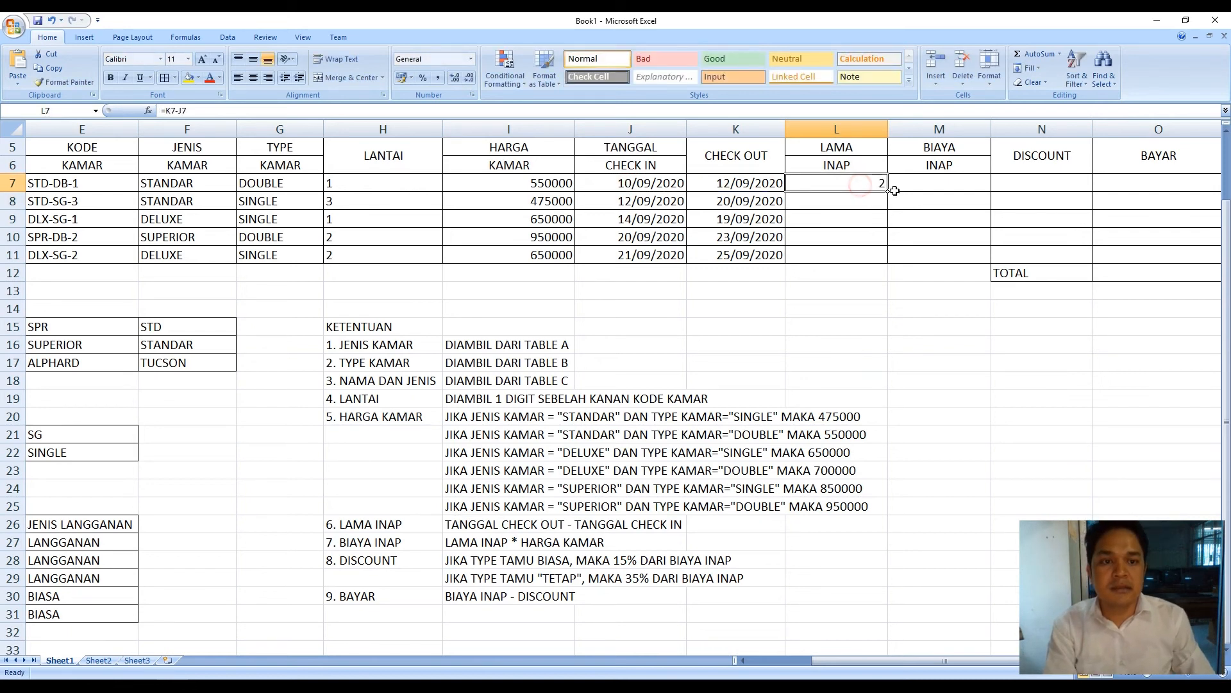
pyautogui.moveTo(887, 192); pyautogui.dragTo(889, 260)
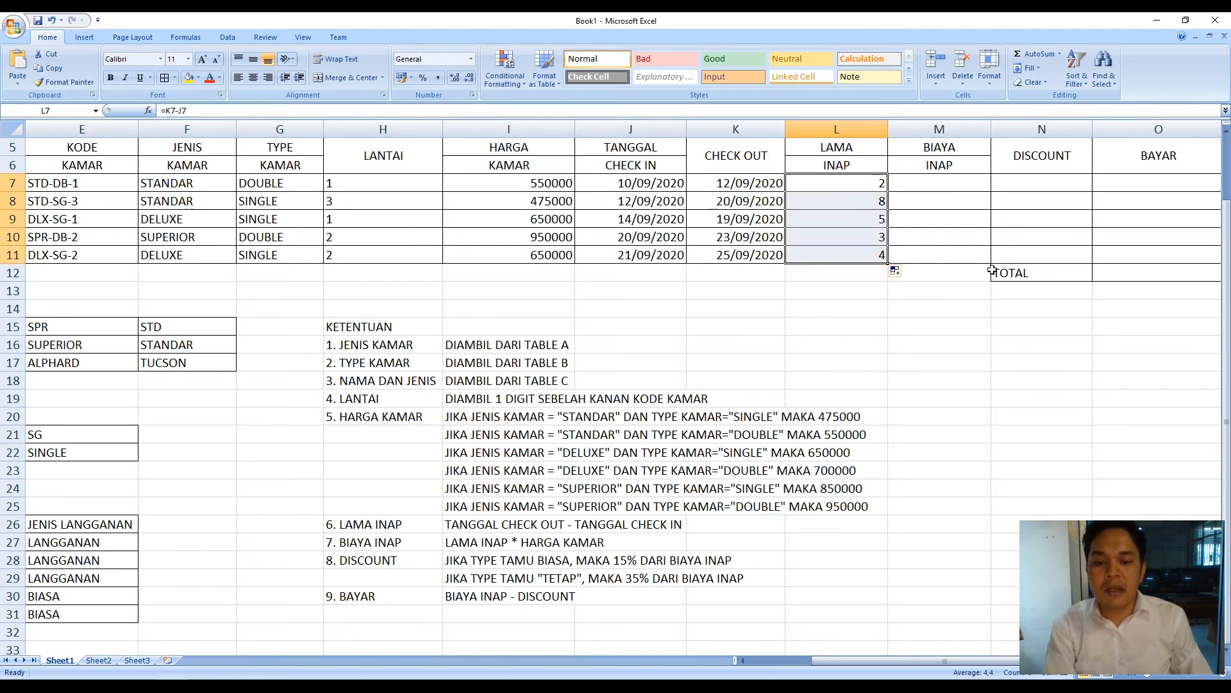
# Calculate BIAYA INAP in M7 with =I7*L7, and fill the formula down through M11
pyautogui.click(961, 186)
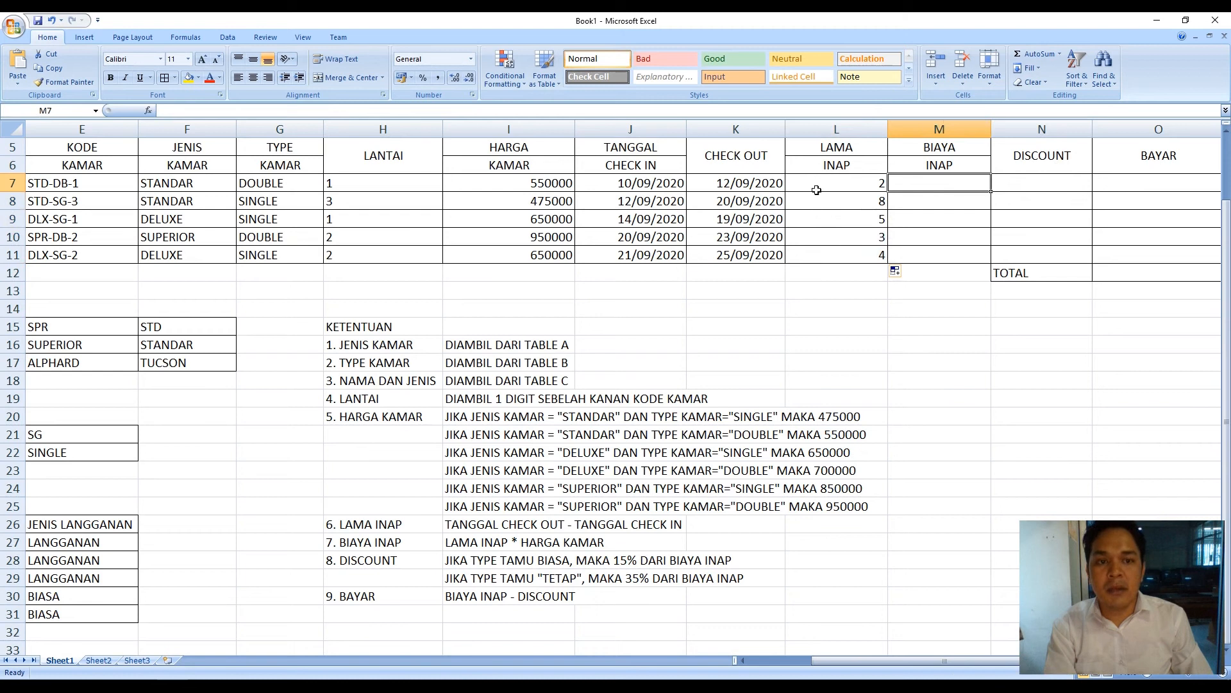
pyautogui.write('=')
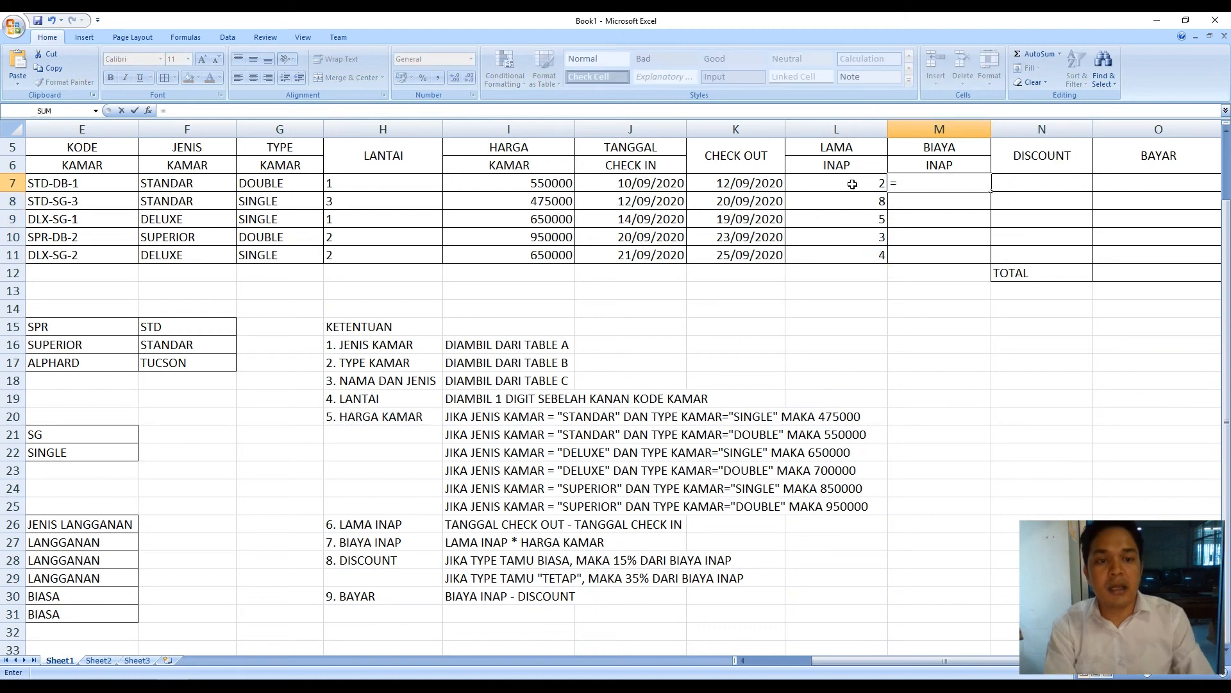
pyautogui.click(852, 184)
pyautogui.click(558, 189)
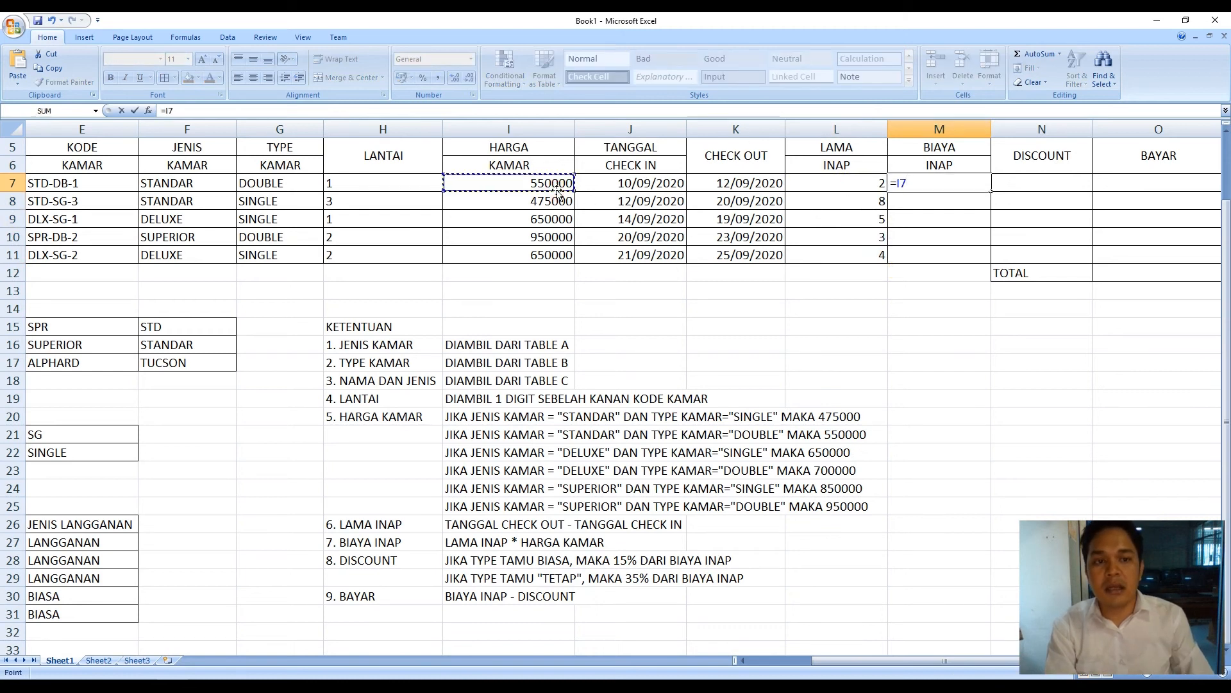
pyautogui.write('*')
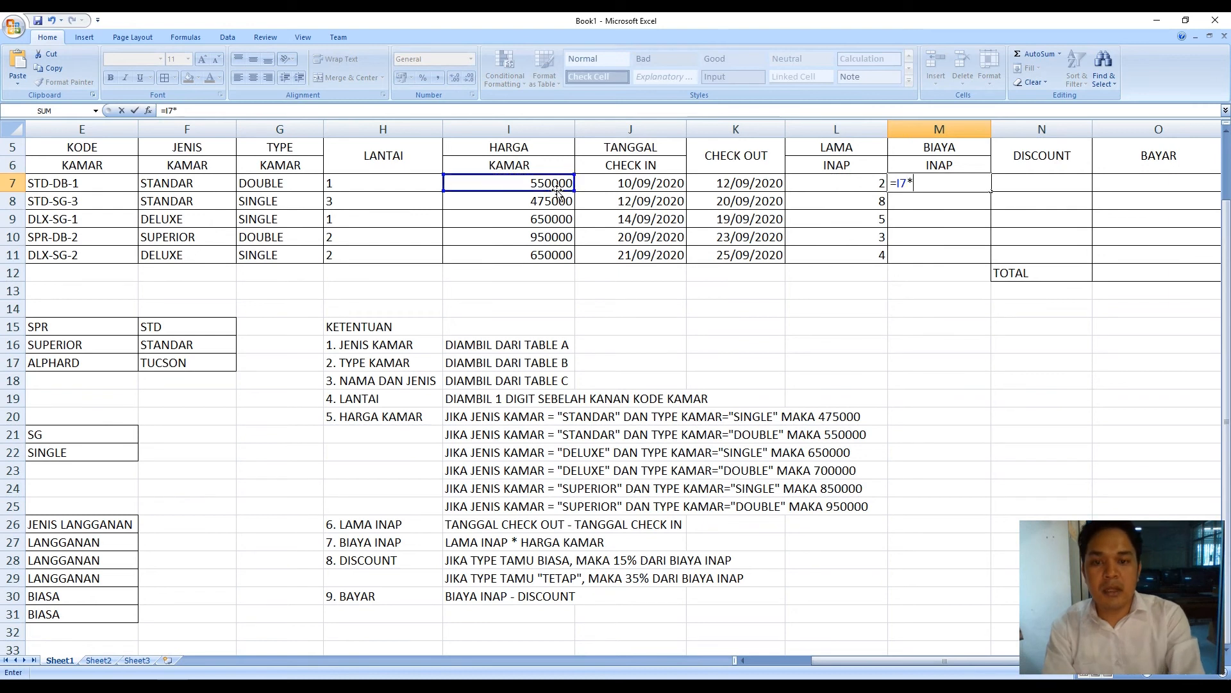
pyautogui.click(868, 185)
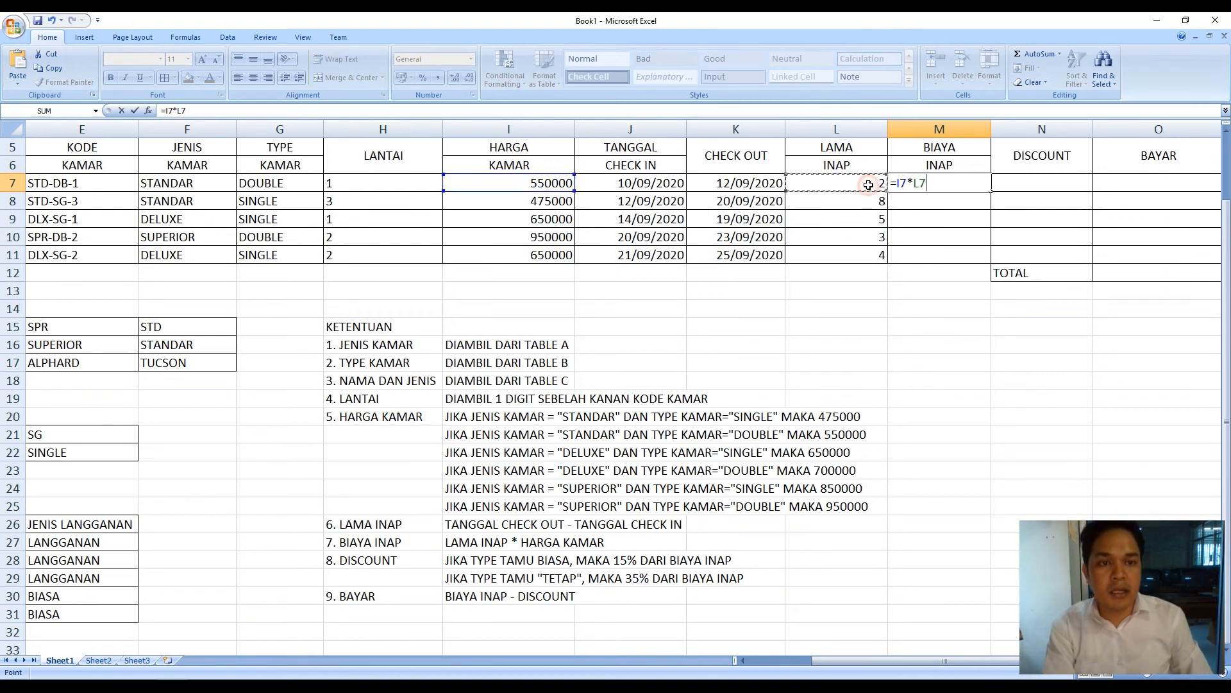
pyautogui.press('Return')
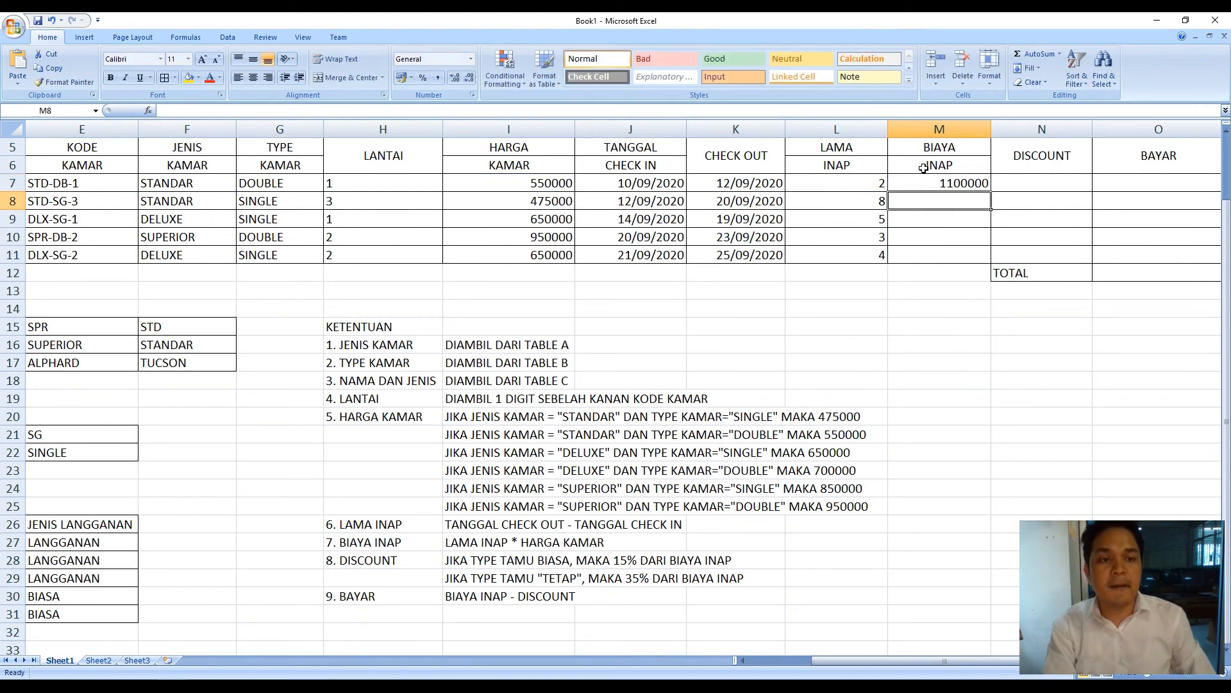
pyautogui.click(944, 184)
pyautogui.moveTo(992, 190); pyautogui.dragTo(985, 261)
# Start an IF formula in the DISCOUNT cell N7 with the condition D7="LANGGANAN"
pyautogui.click(1039, 182)
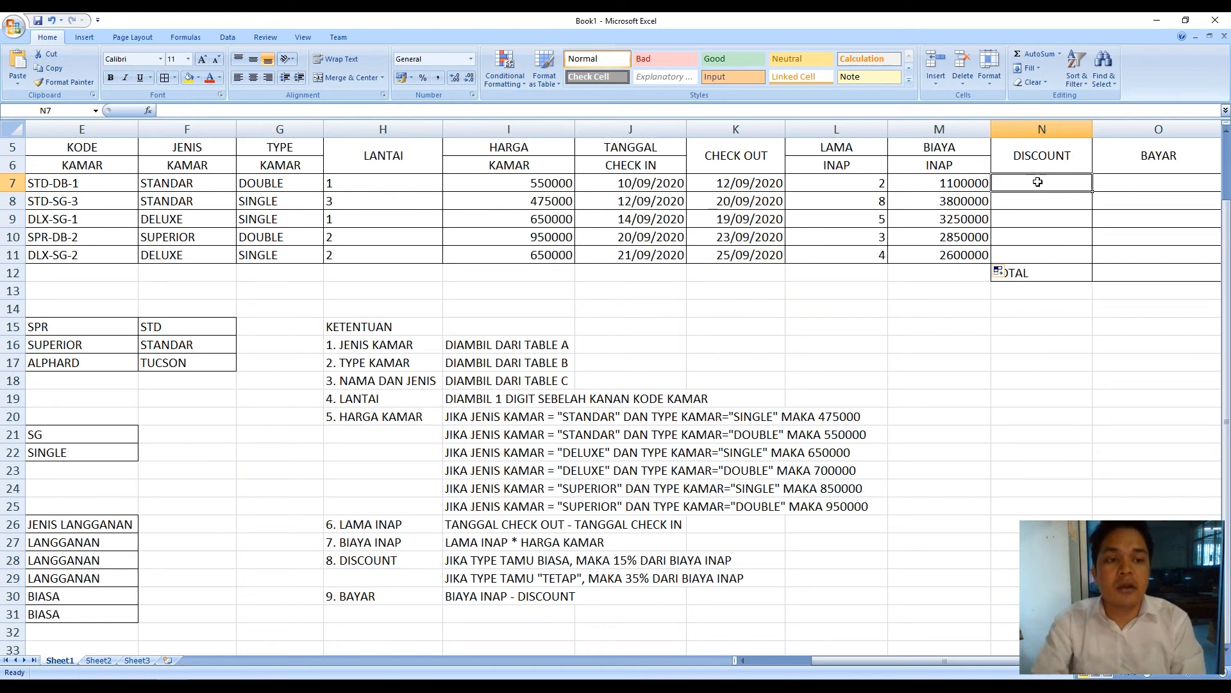
pyautogui.write('=IF')
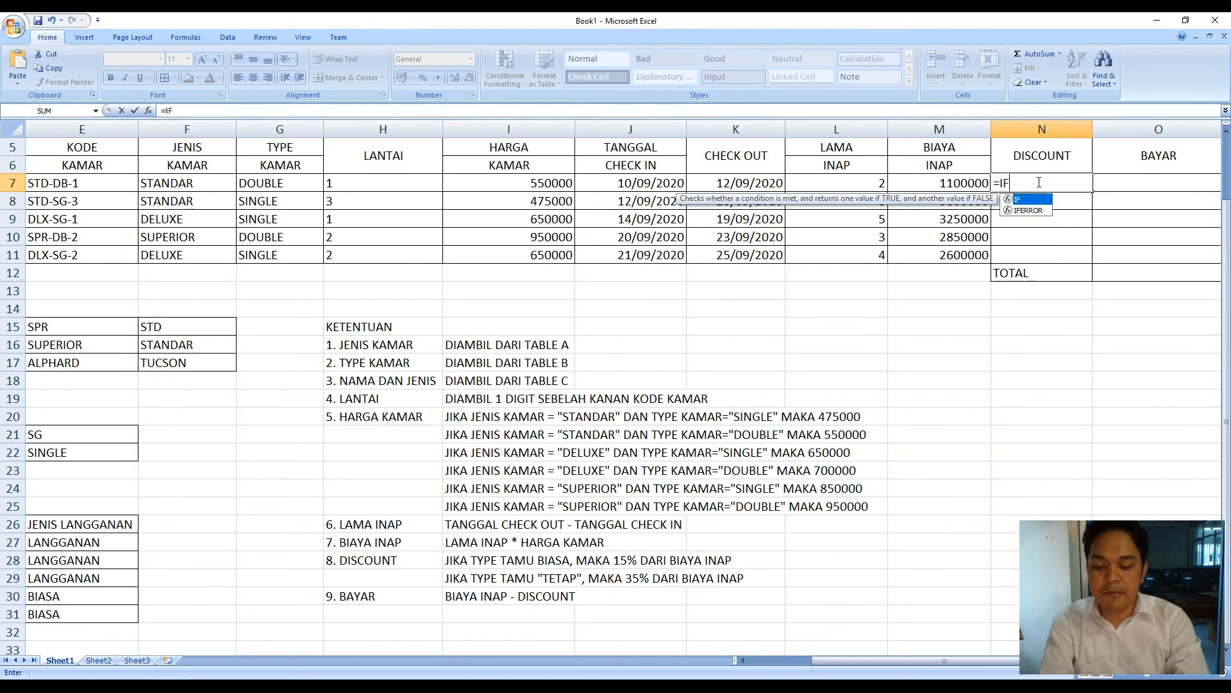
pyautogui.write('(')
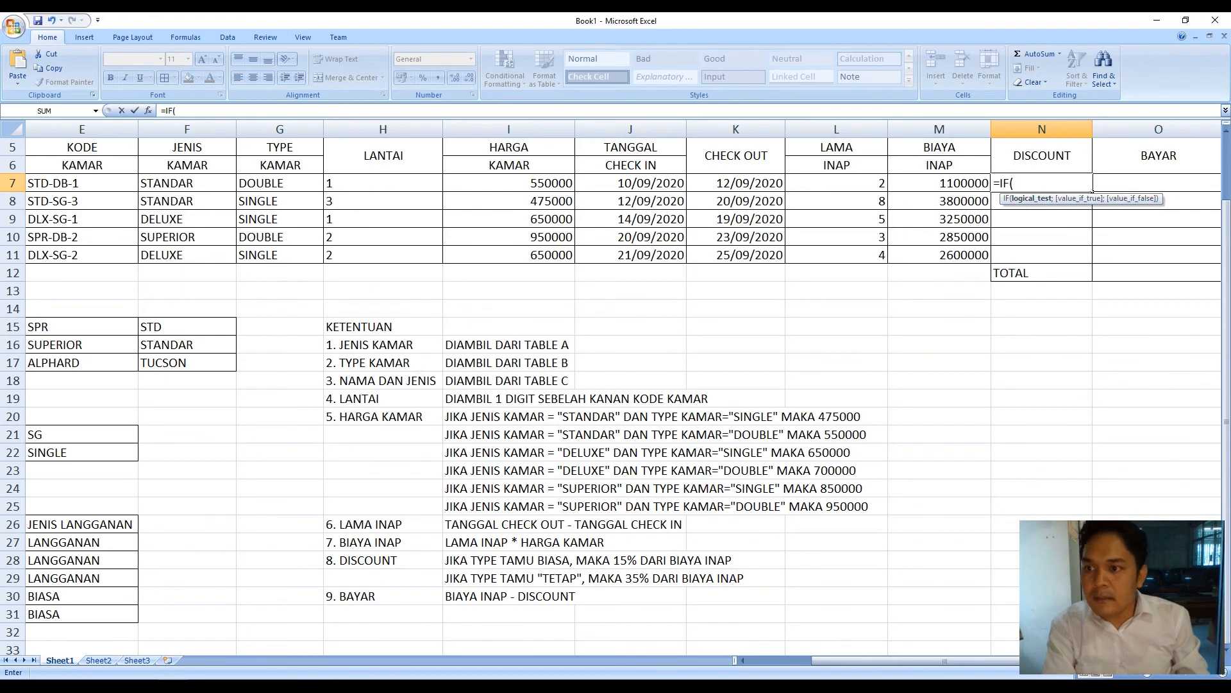
pyautogui.moveTo(836, 662); pyautogui.dragTo(762, 670)
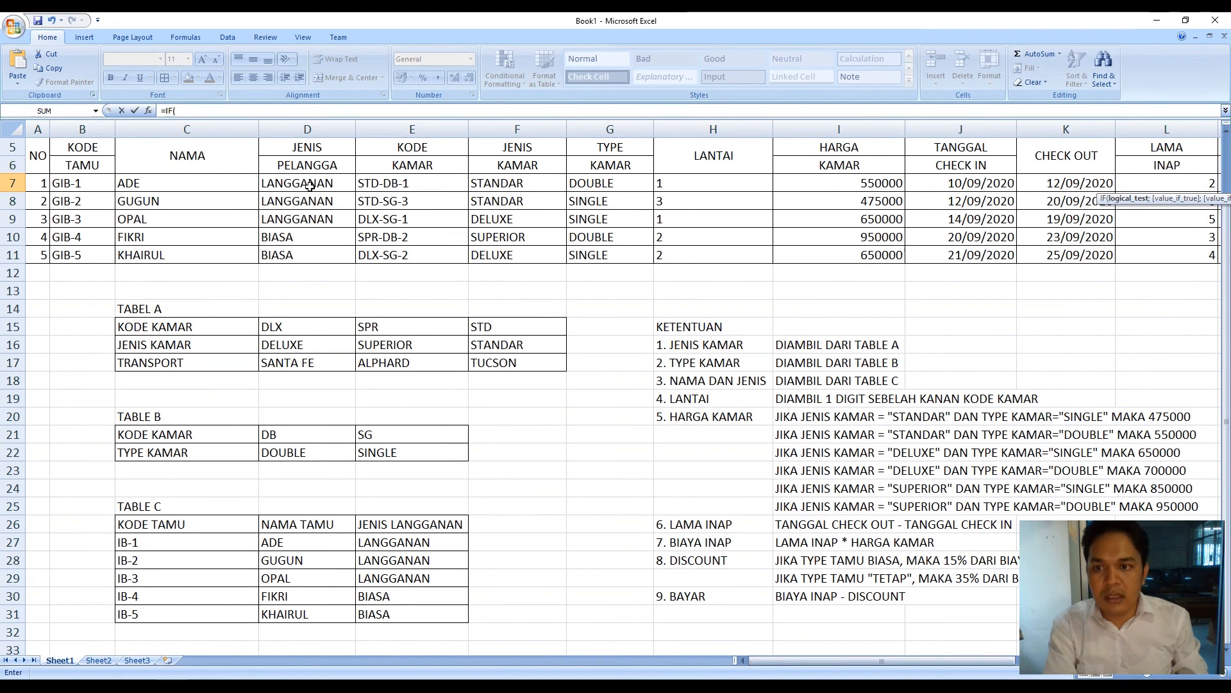
pyautogui.click(309, 186)
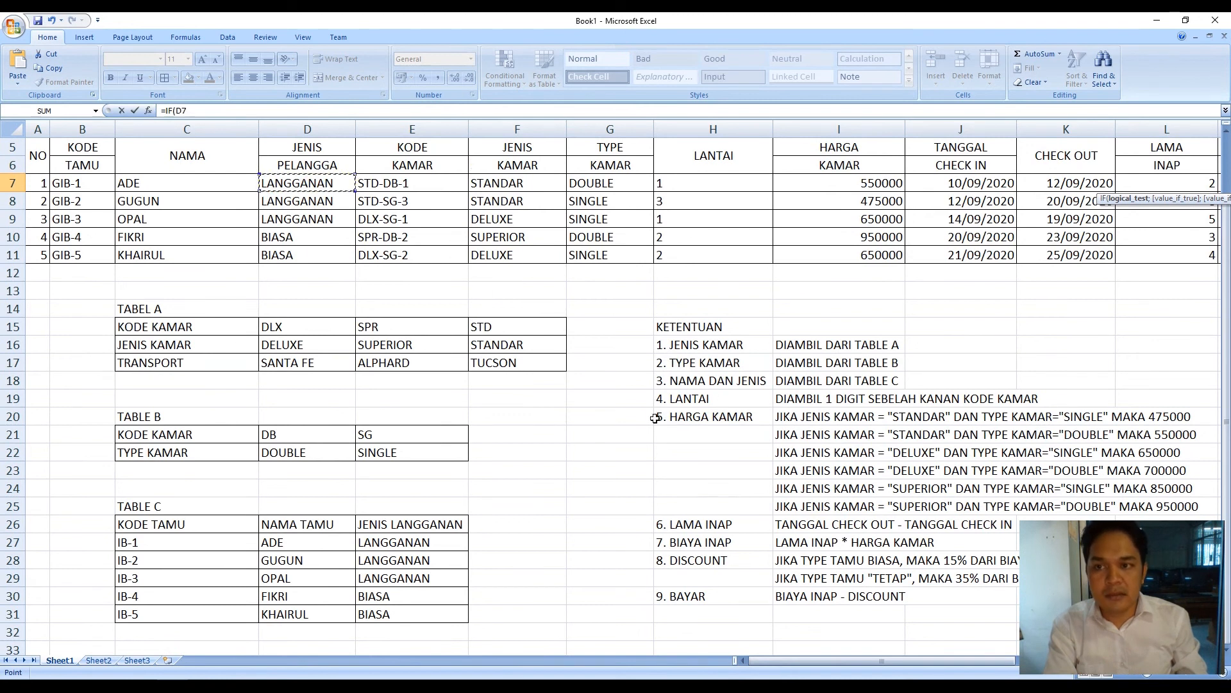
pyautogui.moveTo(881, 661); pyautogui.dragTo(1008, 660)
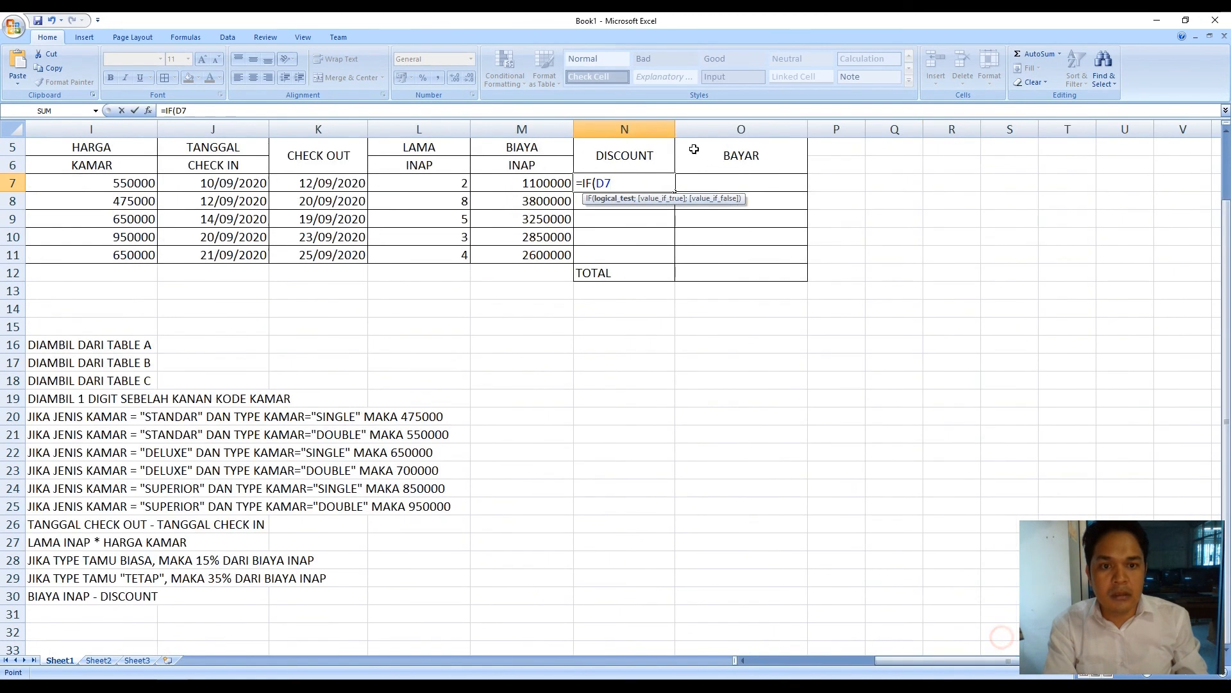
pyautogui.write('=LANG')
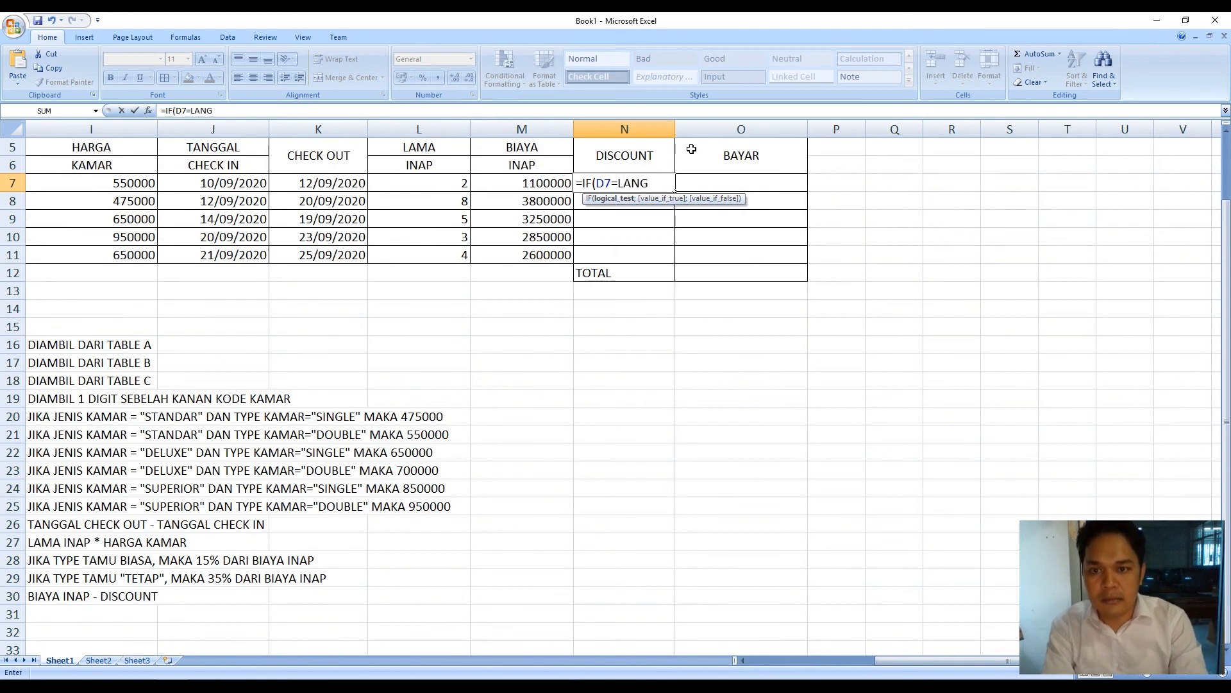
pyautogui.press('BackSpace')
pyautogui.press('BackSpace')
pyautogui.press('BackSpace')
pyautogui.press('BackSpace')
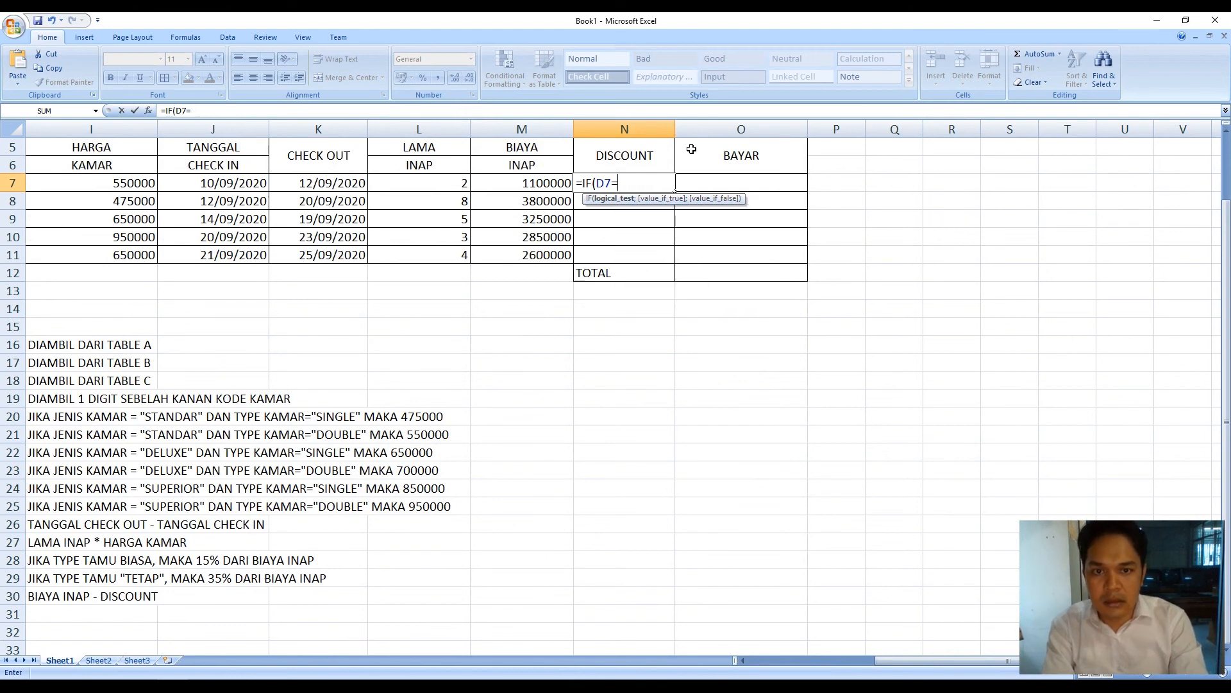
pyautogui.write('"LANGGANA')
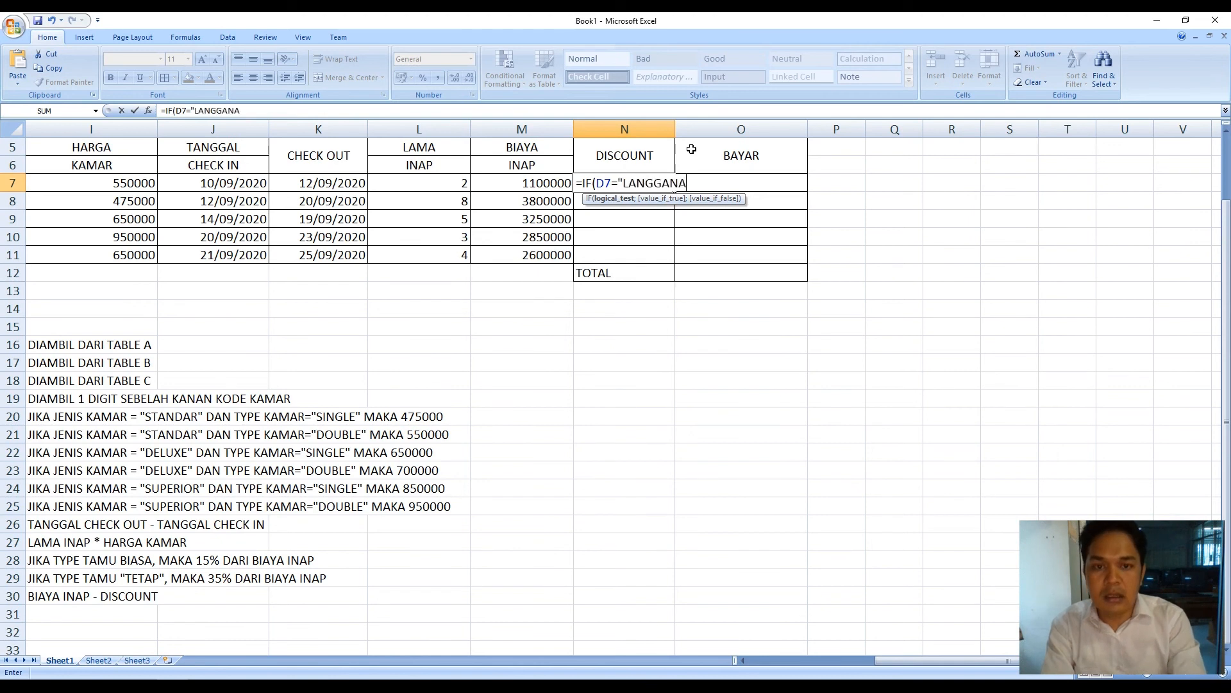
pyautogui.write('N"')
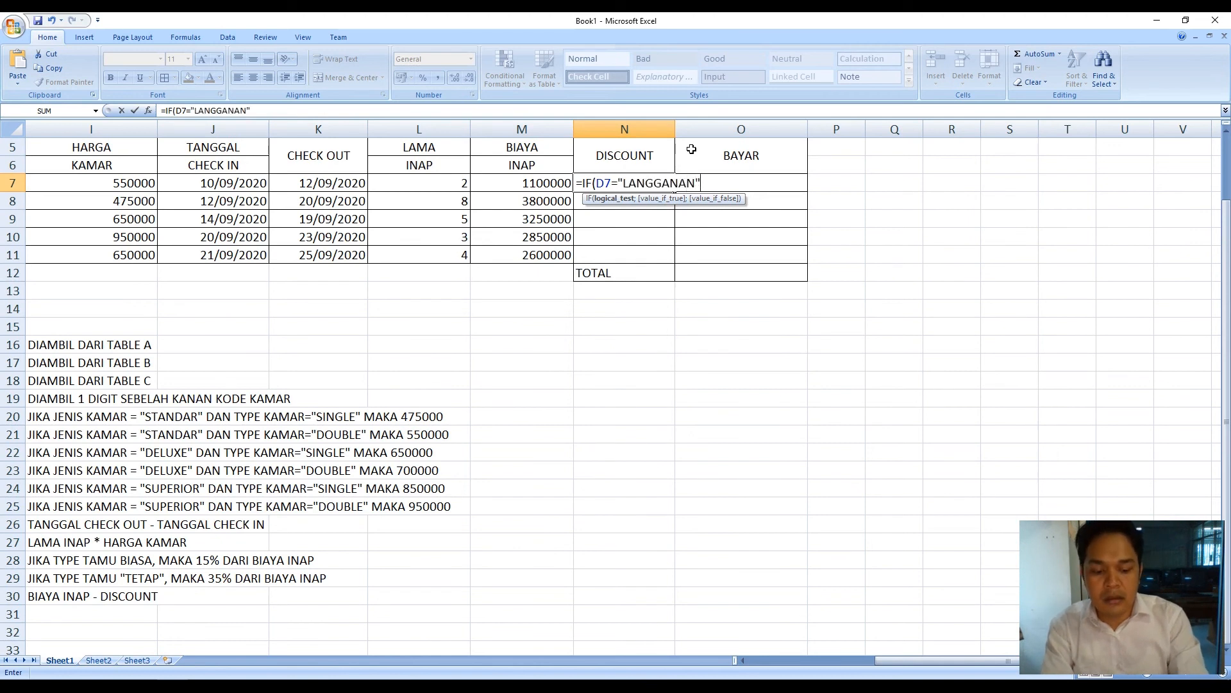
# Finish the N7 formula with 35%*M7 if true and 15%*M7 if false, and commit it
pyautogui.write(';35')
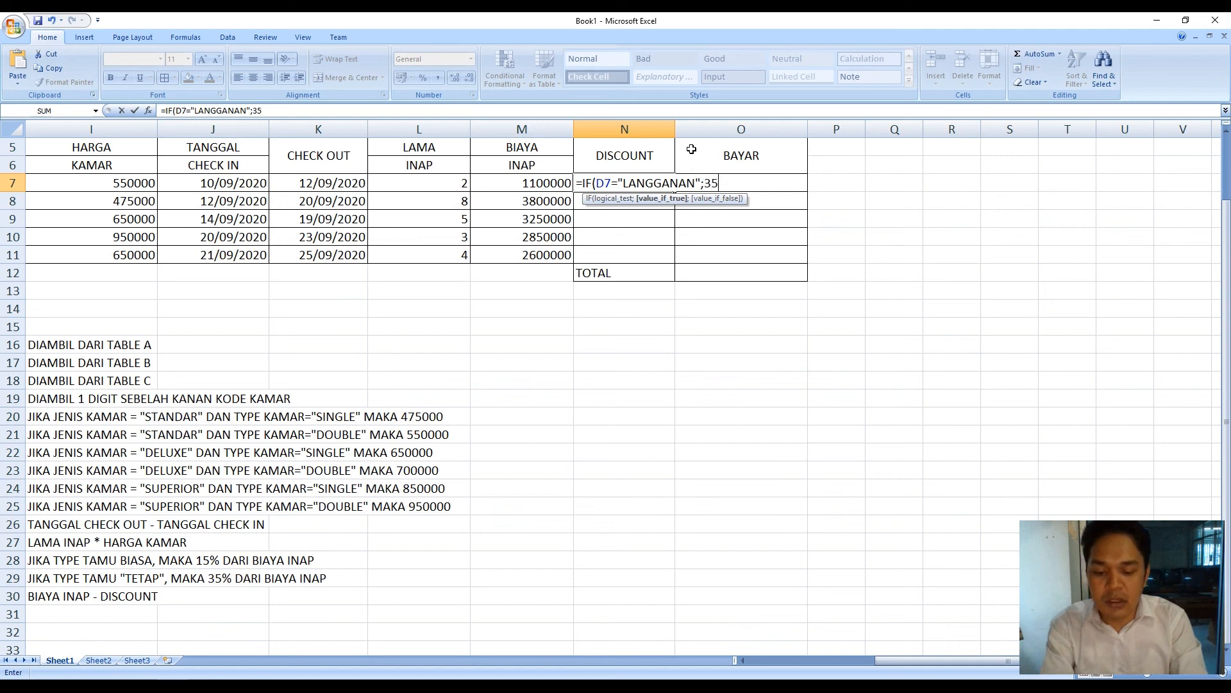
pyautogui.write('%*')
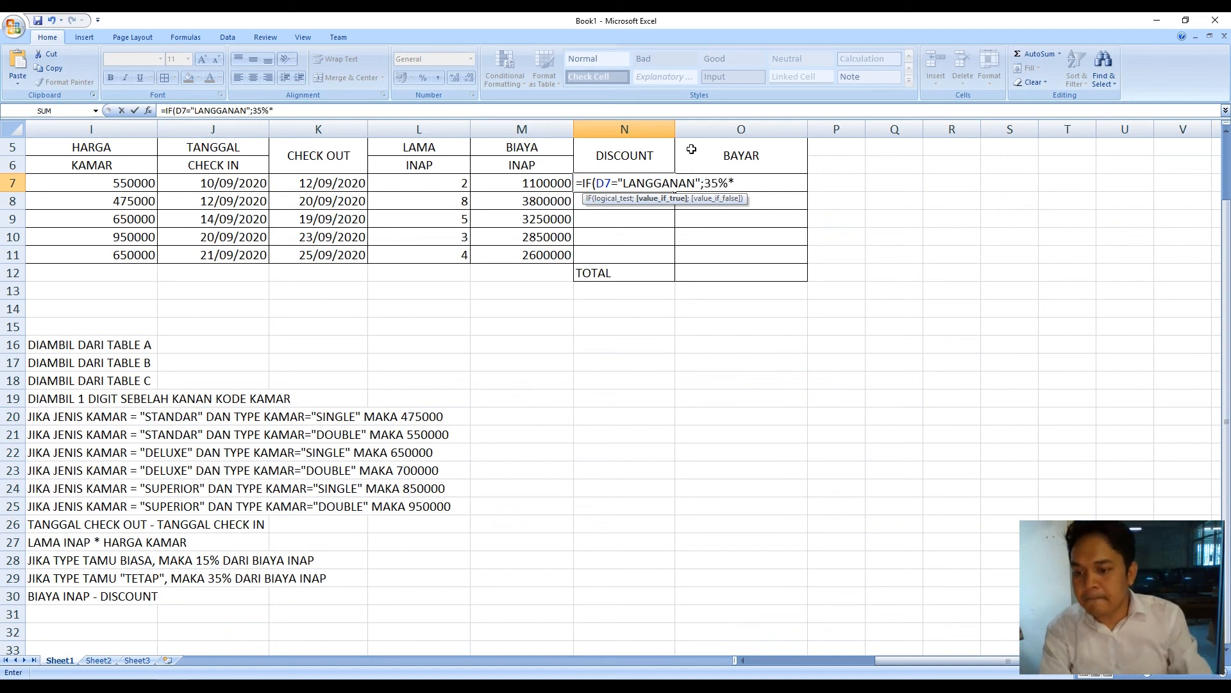
pyautogui.click(545, 184)
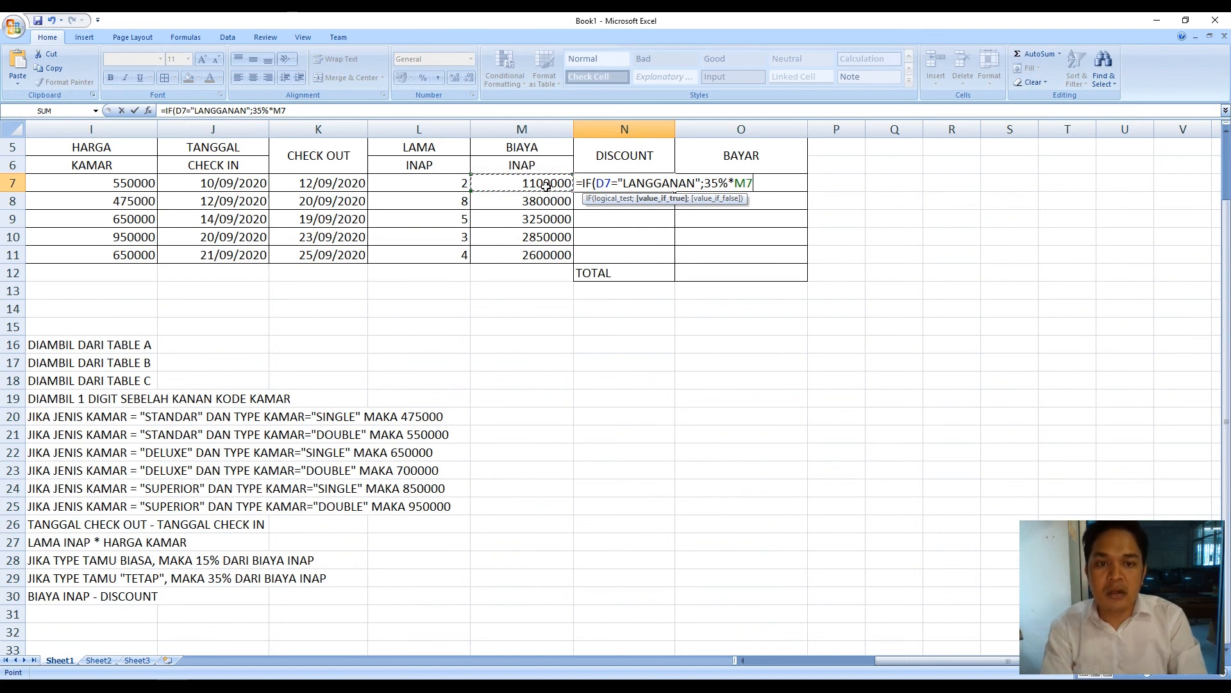
pyautogui.write(';')
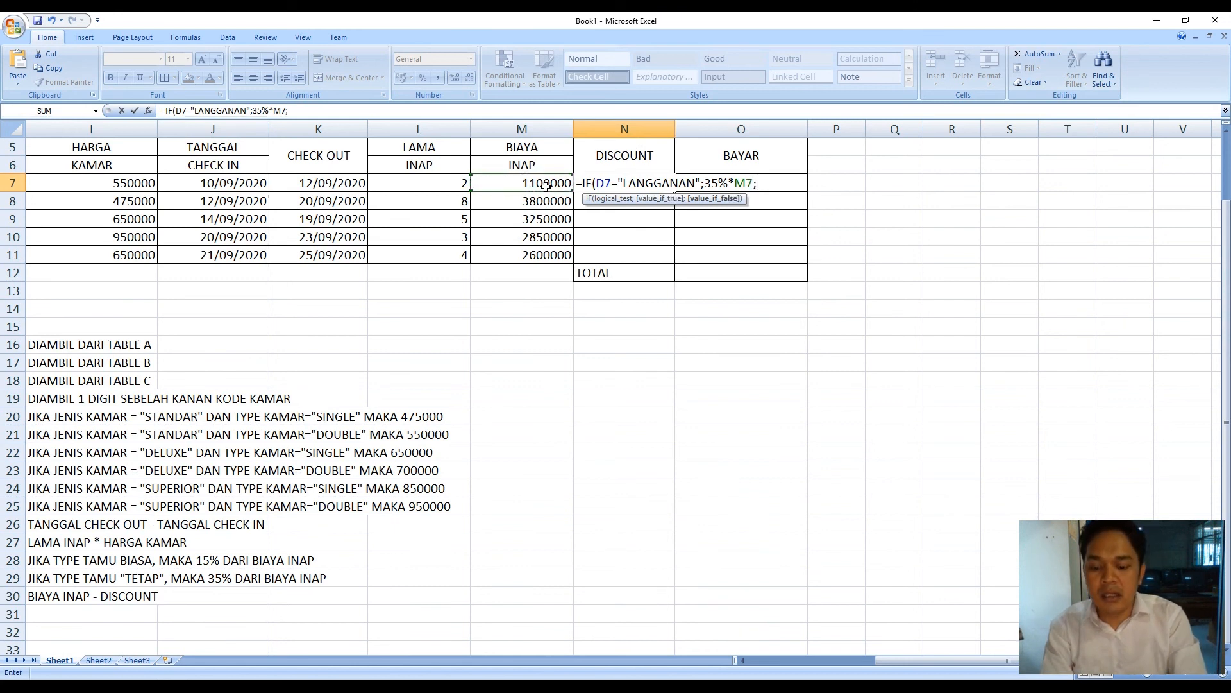
pyautogui.write('15%')
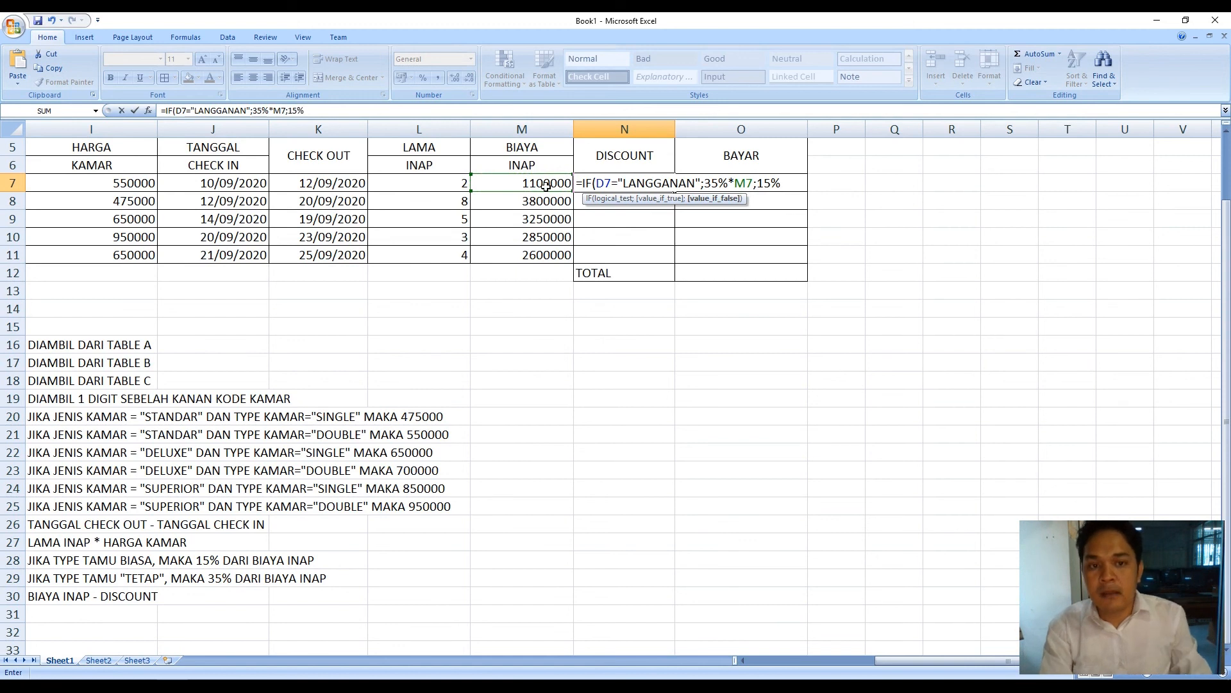
pyautogui.write('*')
pyautogui.click(546, 184)
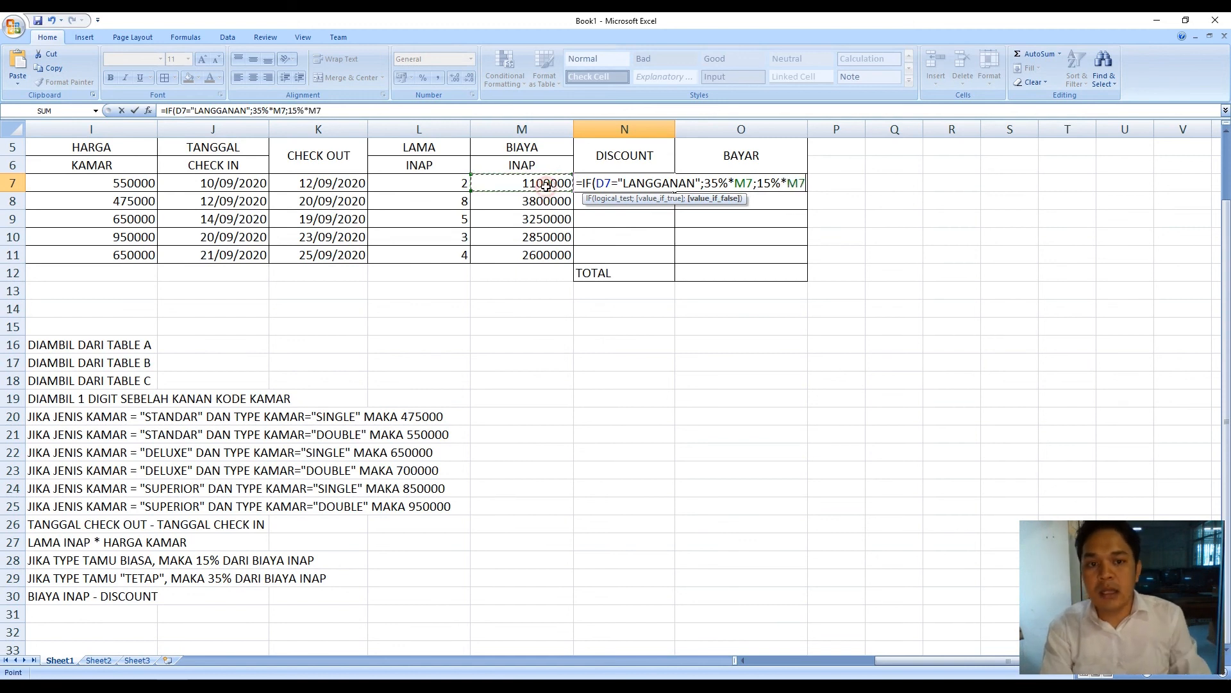
pyautogui.write(')')
pyautogui.press('Return')
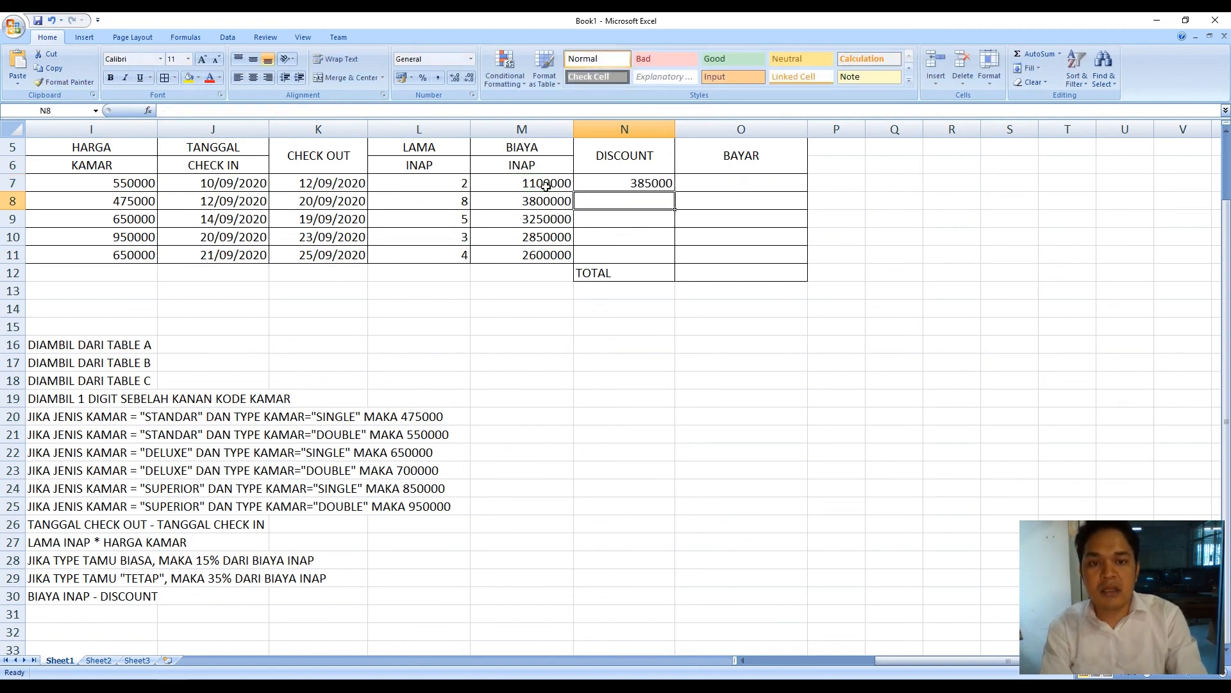
# Fill the DISCOUNT formula from N7 down through N11
pyautogui.click(639, 184)
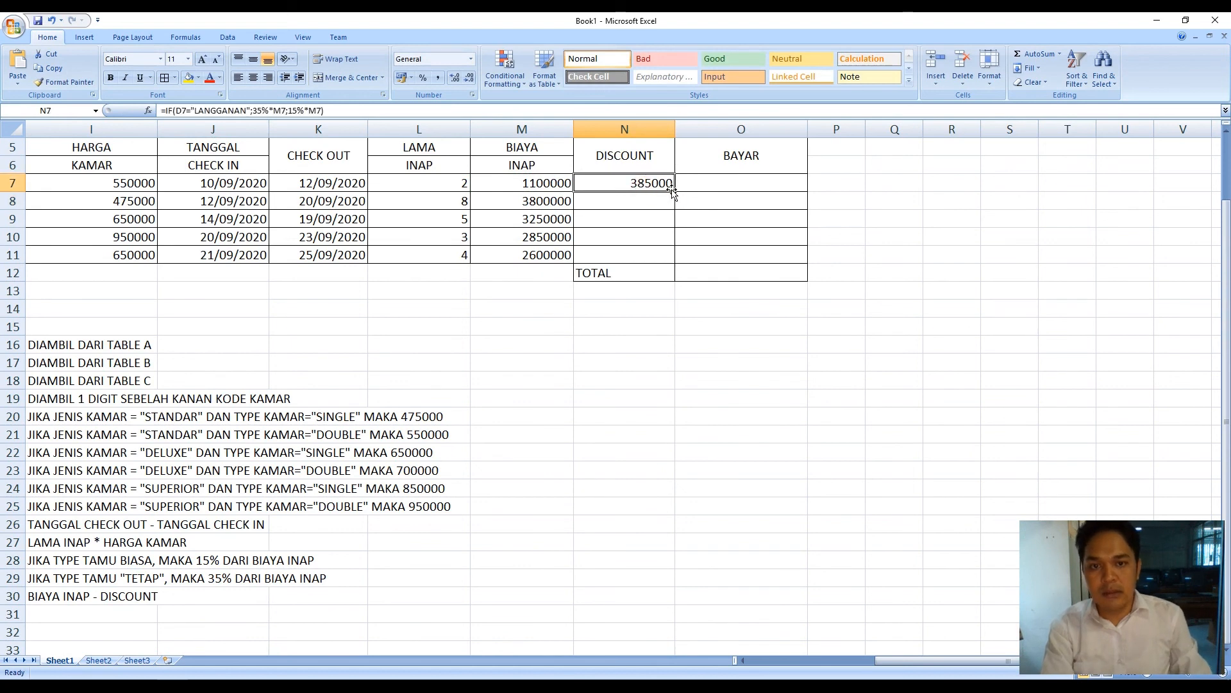
pyautogui.moveTo(675, 190); pyautogui.dragTo(670, 266)
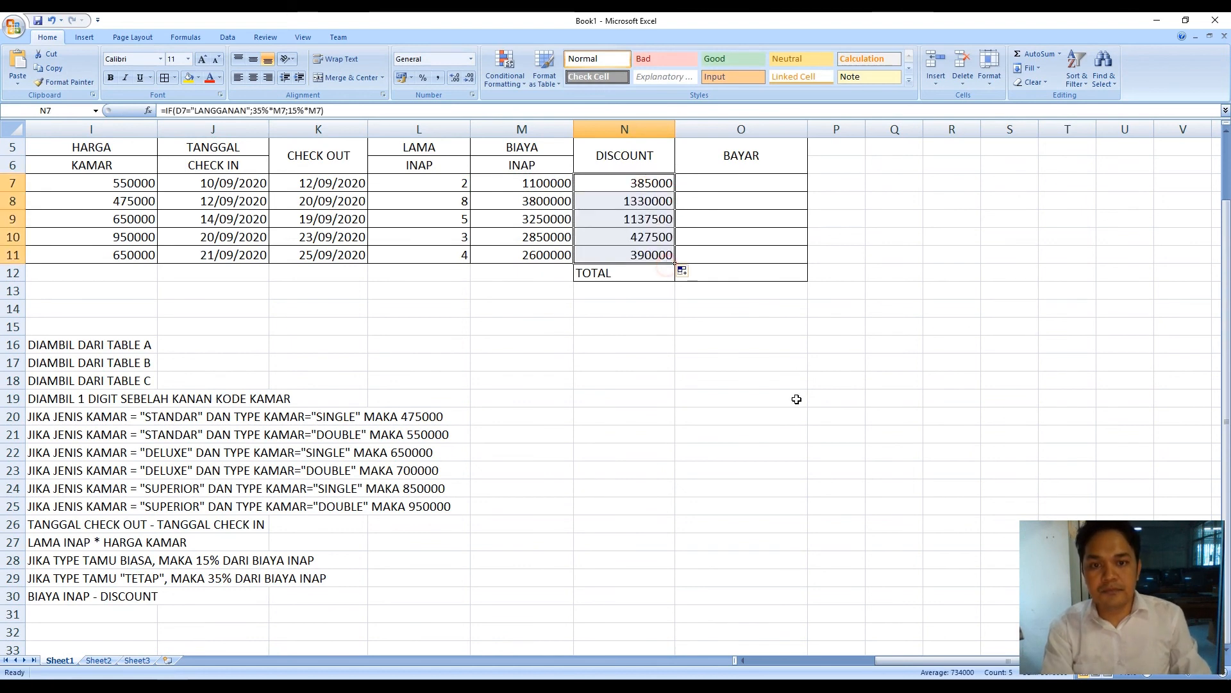
pyautogui.click(787, 394)
# Calculate BAYAR in O7 as BIAYA INAP minus DISCOUNT with =M7-N7
pyautogui.click(737, 184)
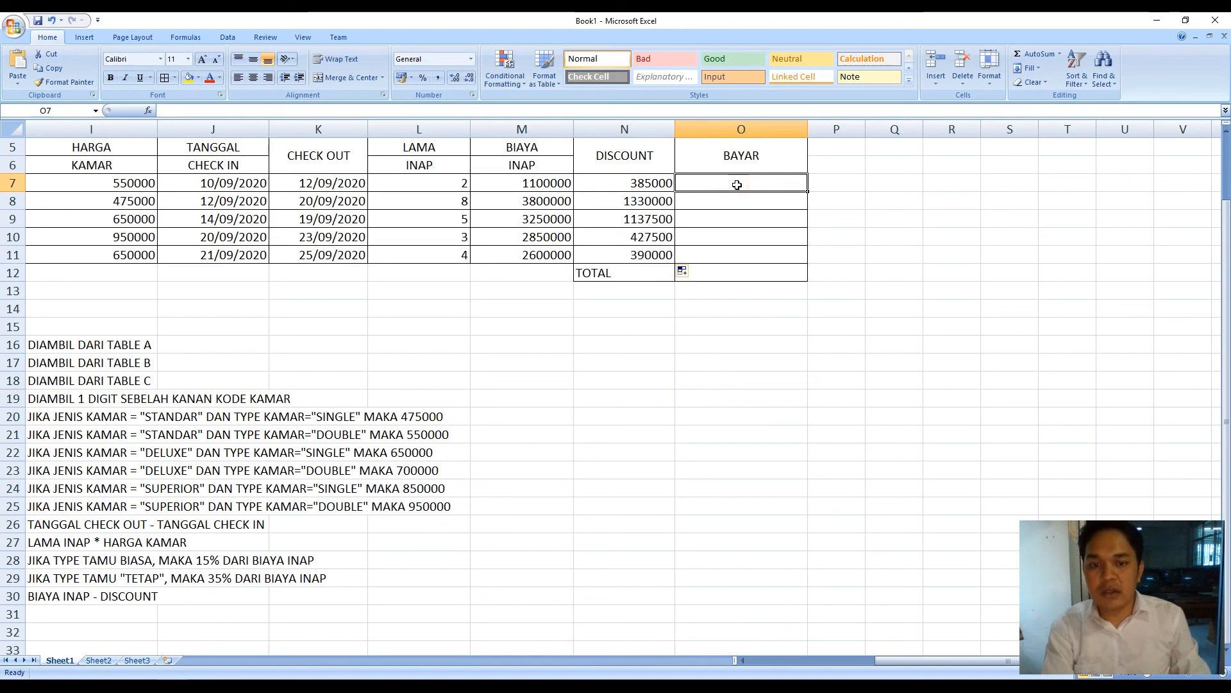
pyautogui.write('=')
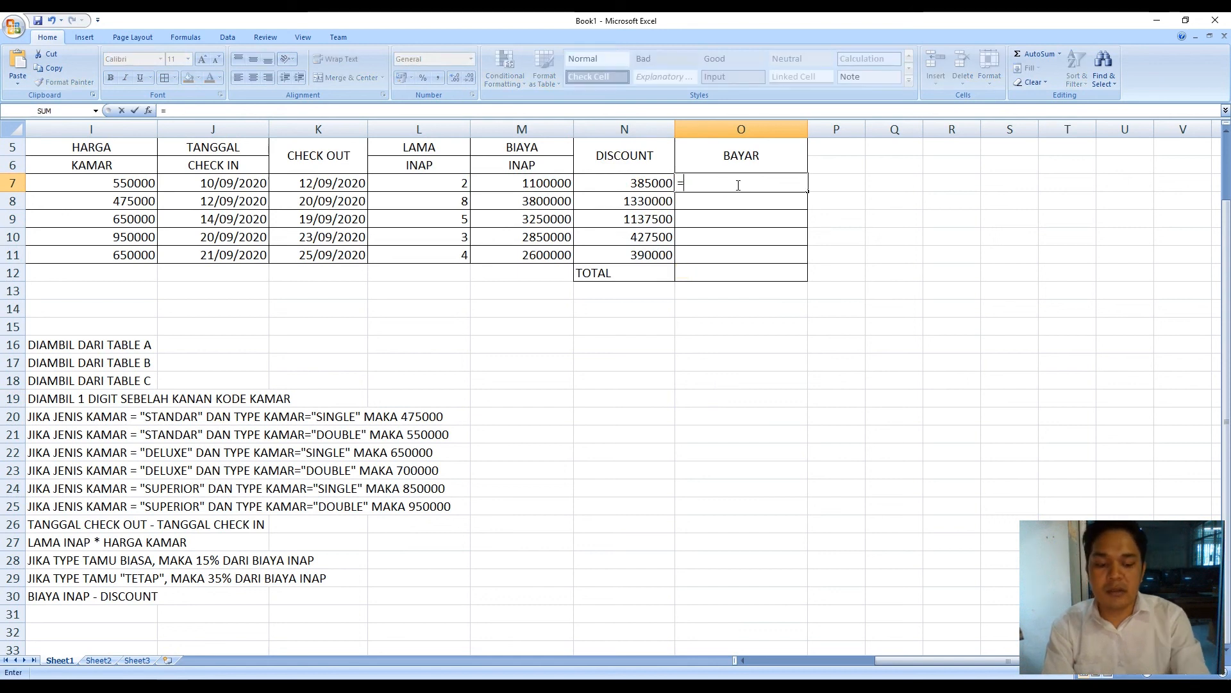
pyautogui.click(530, 189)
pyautogui.write('-')
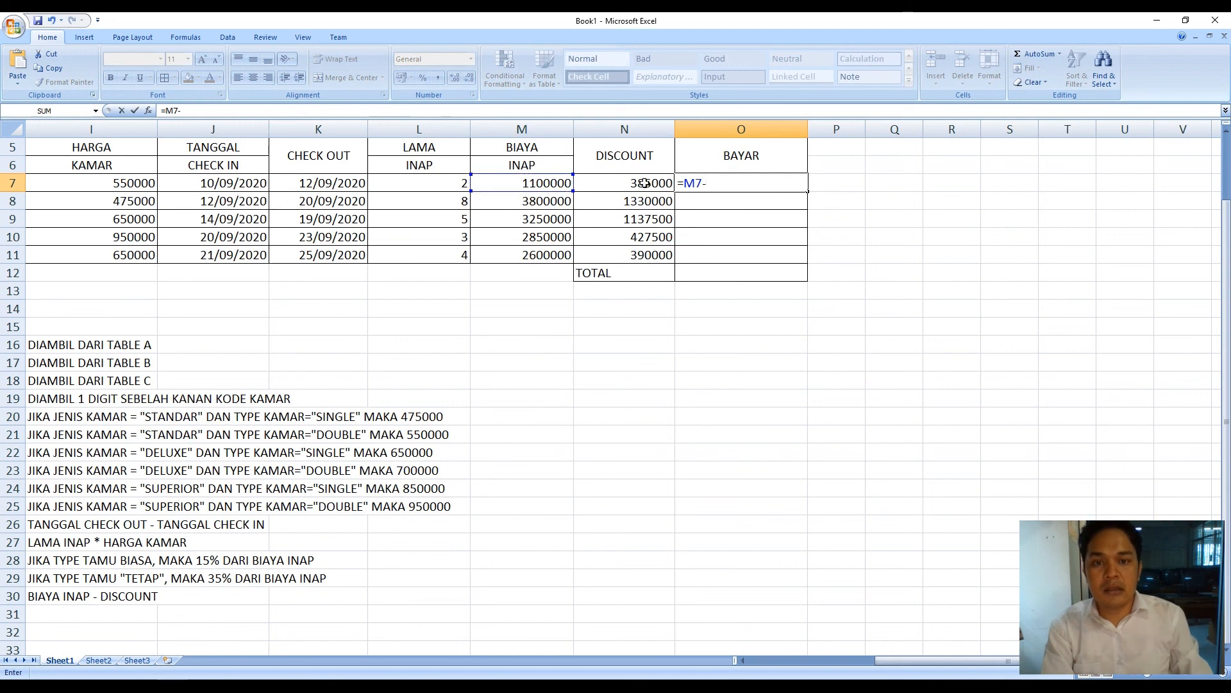
pyautogui.click(645, 184)
pyautogui.press('Return')
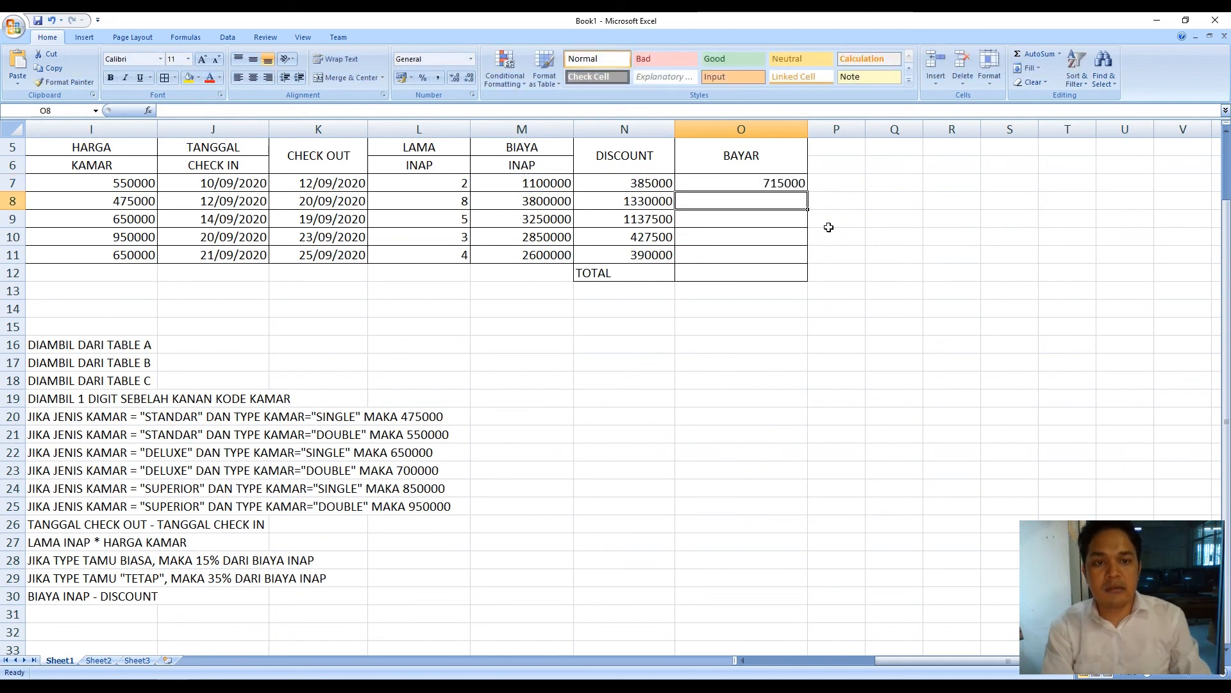
# Fill the BAYAR formula from O7 down through O11
pyautogui.click(788, 182)
pyautogui.moveTo(808, 191); pyautogui.dragTo(808, 257)
# Total the BAYAR column in the TOTAL cell O12 with =SUM(O7:O11)
pyautogui.click(745, 277)
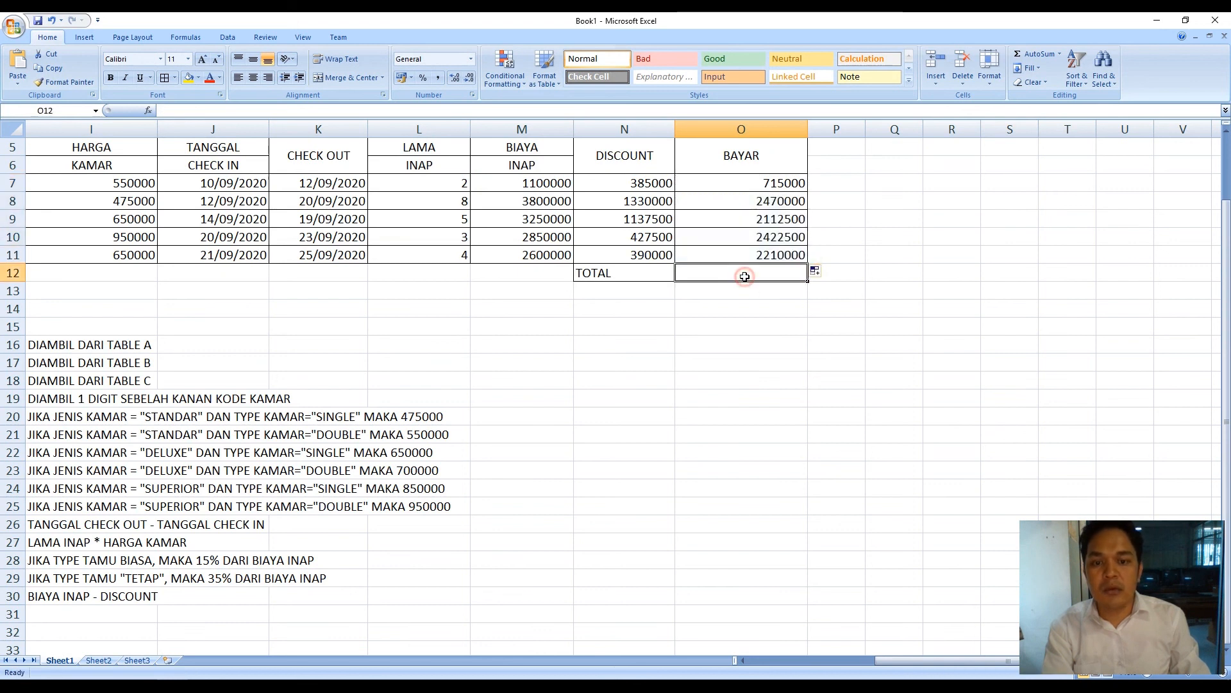
pyautogui.write('=SUM')
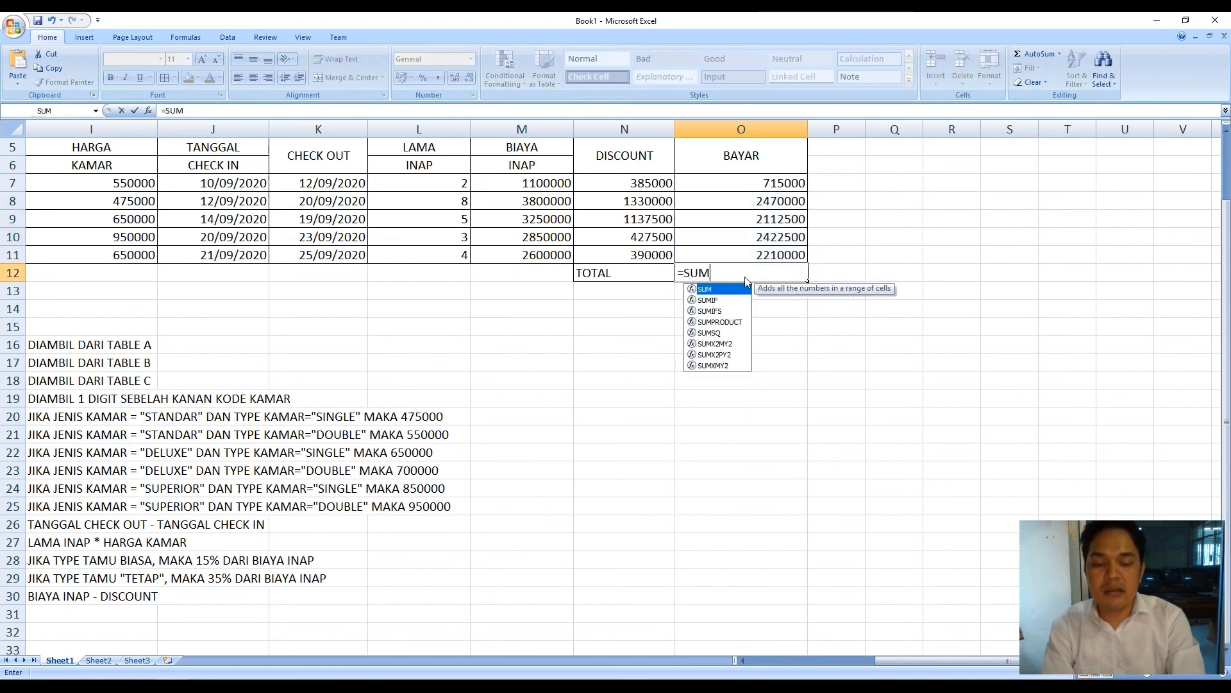
pyautogui.write('(')
pyautogui.moveTo(775, 182); pyautogui.dragTo(772, 253)
pyautogui.write(')')
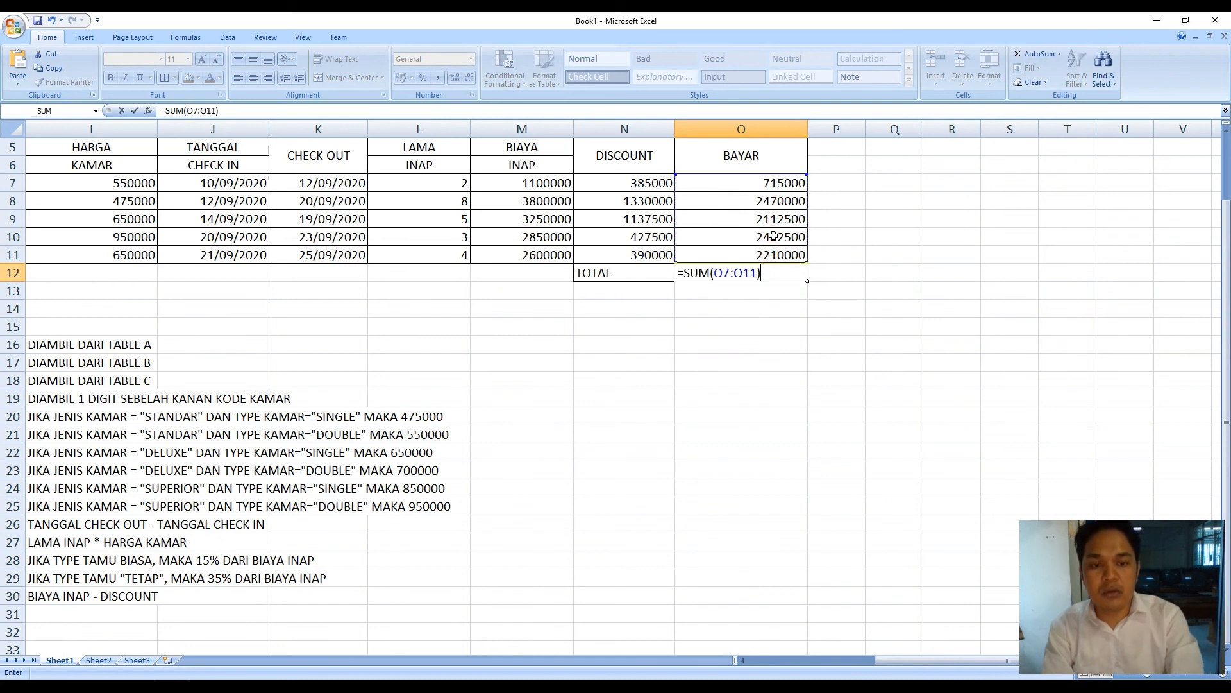
pyautogui.press('Return')
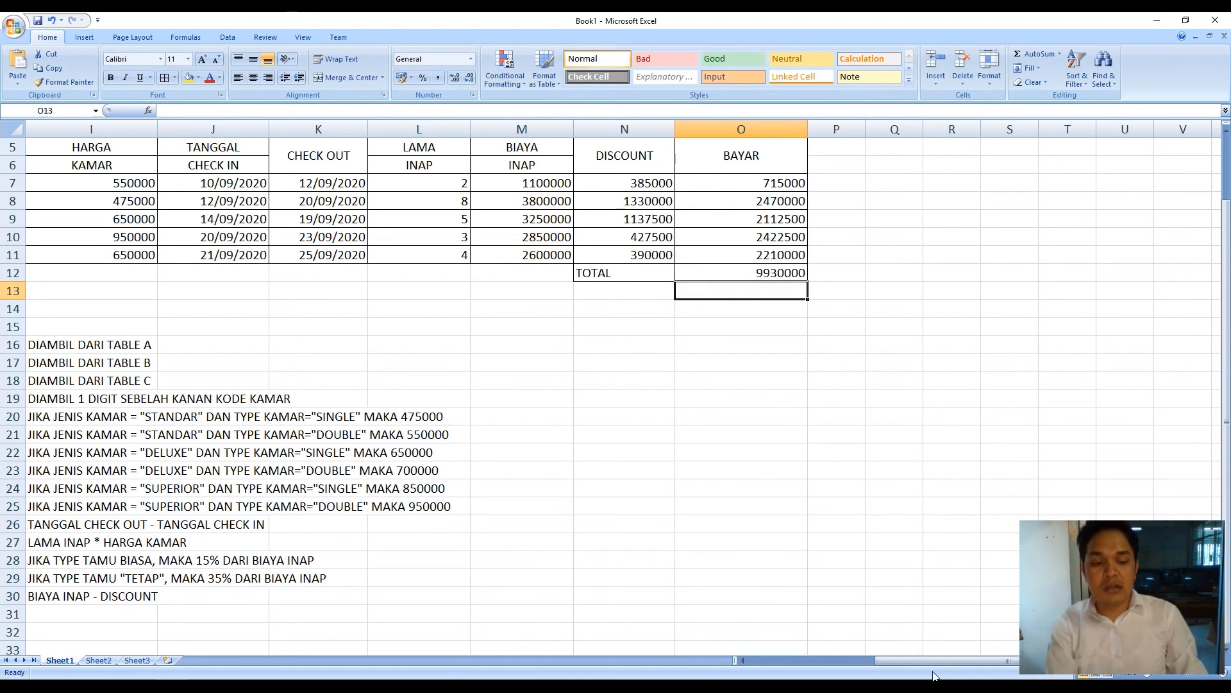
pyautogui.moveTo(936, 662); pyautogui.dragTo(814, 665)
pyautogui.scroll(1, 806, 517)
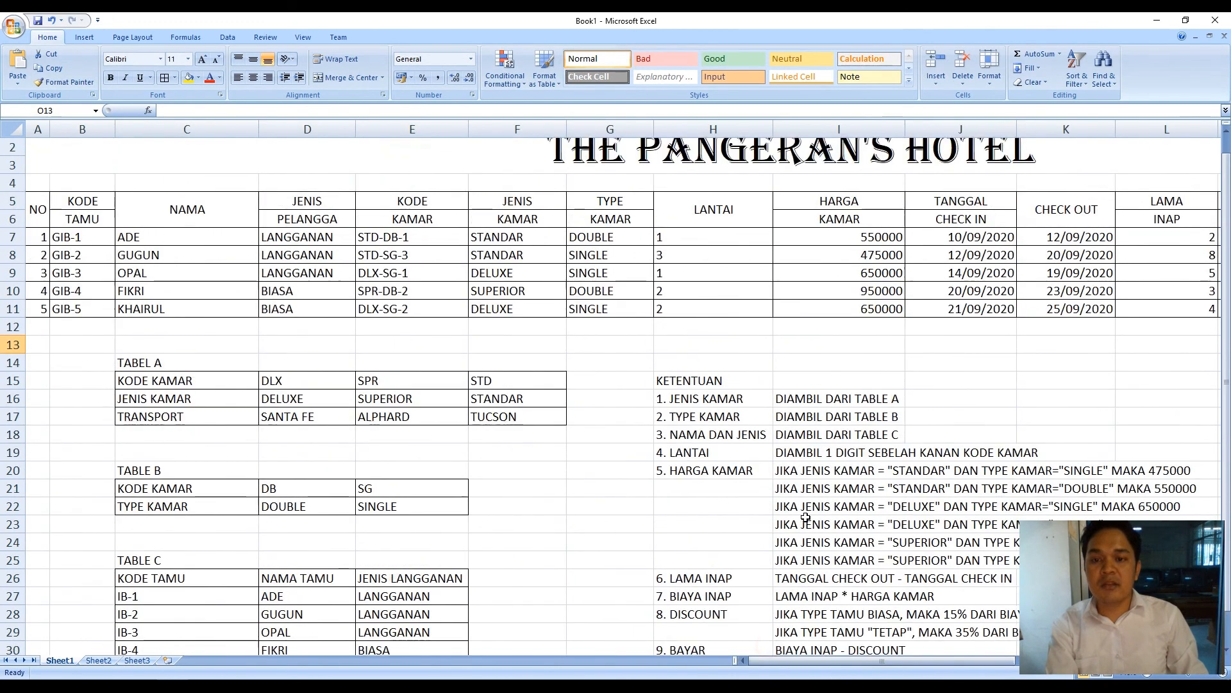
pyautogui.scroll(1, 805, 517)
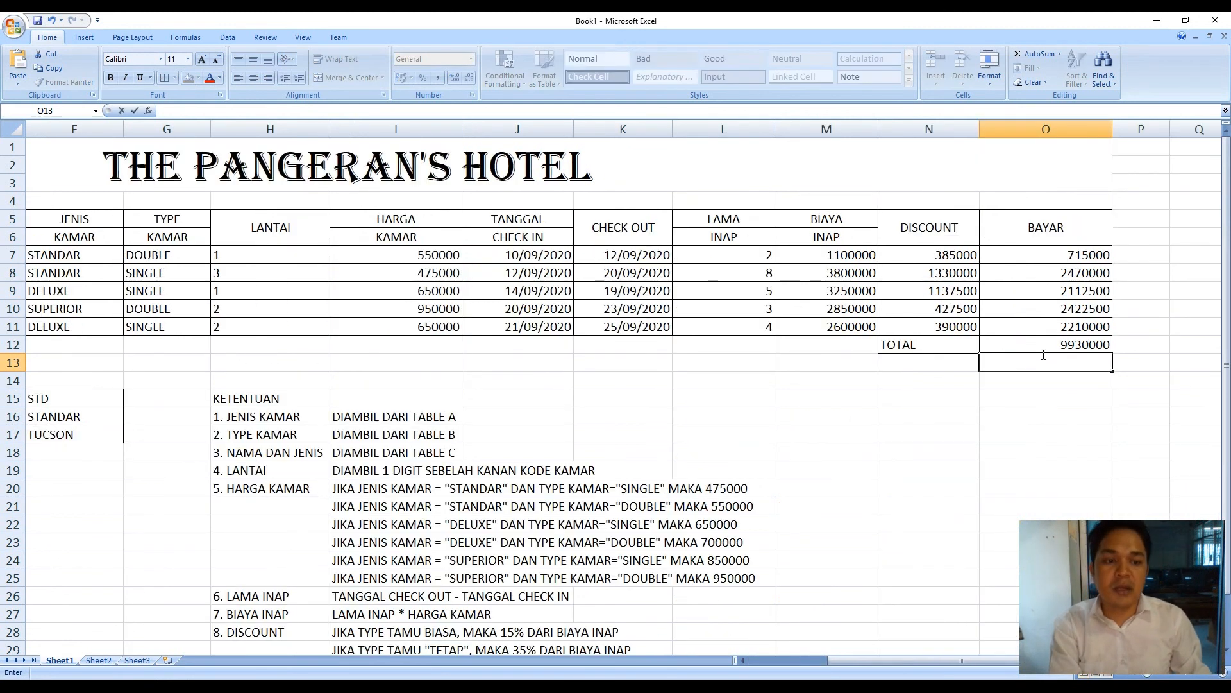
pyautogui.click(1094, 414)
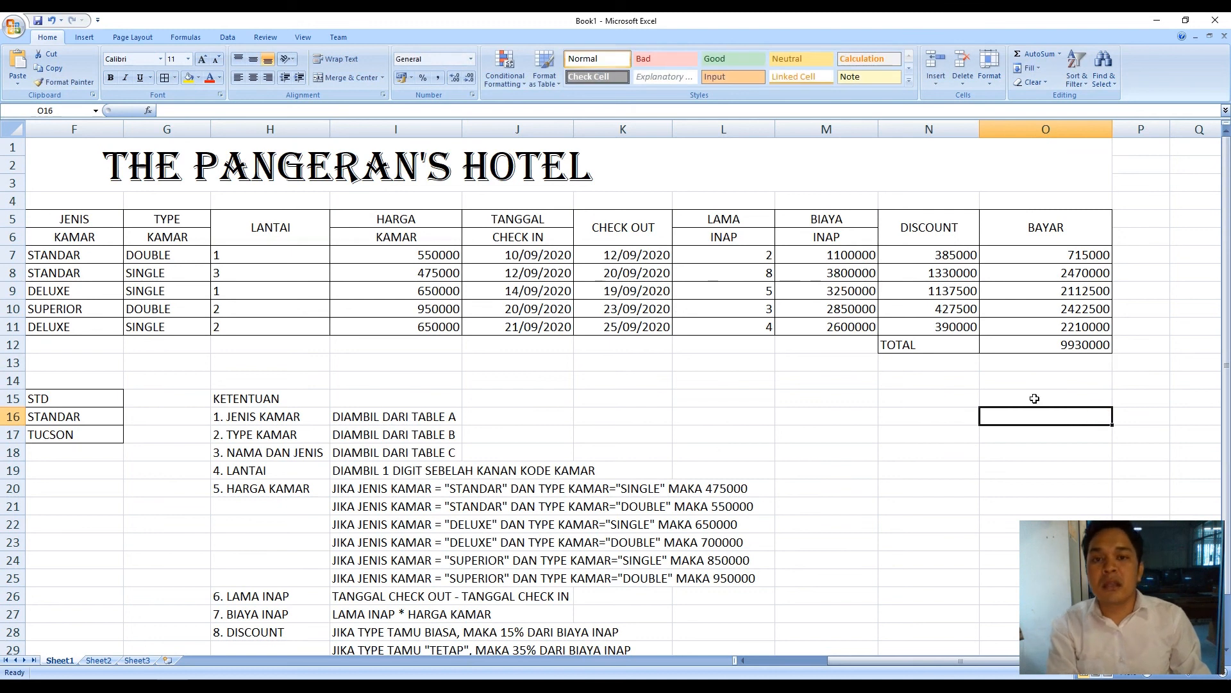